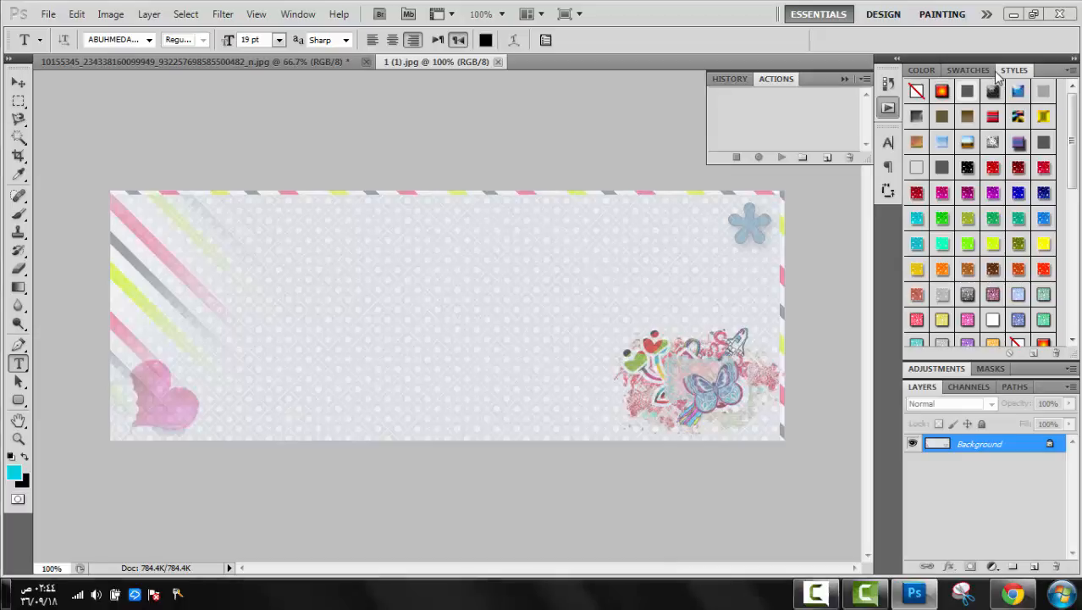
- Add the two-line right-aligned Arabic text "سلام .." and "اليوم جايبلكم تصميم بسيط" in the upper part of the banner
left_click(616, 240)
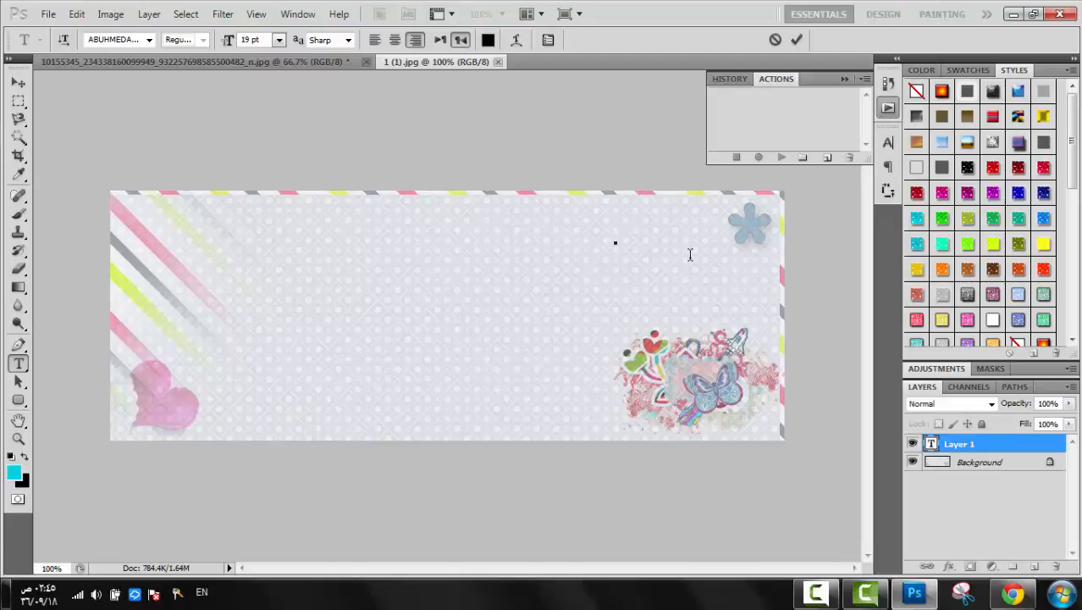
type("سلام")
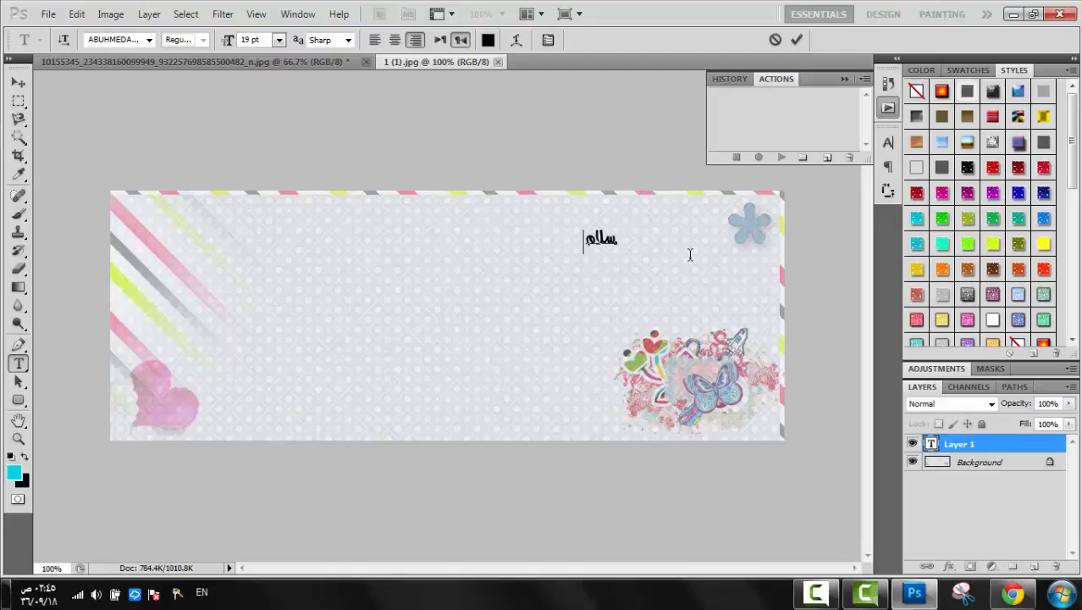
type("..")
key("alt+shift")
key("Return")
type("اليوم")
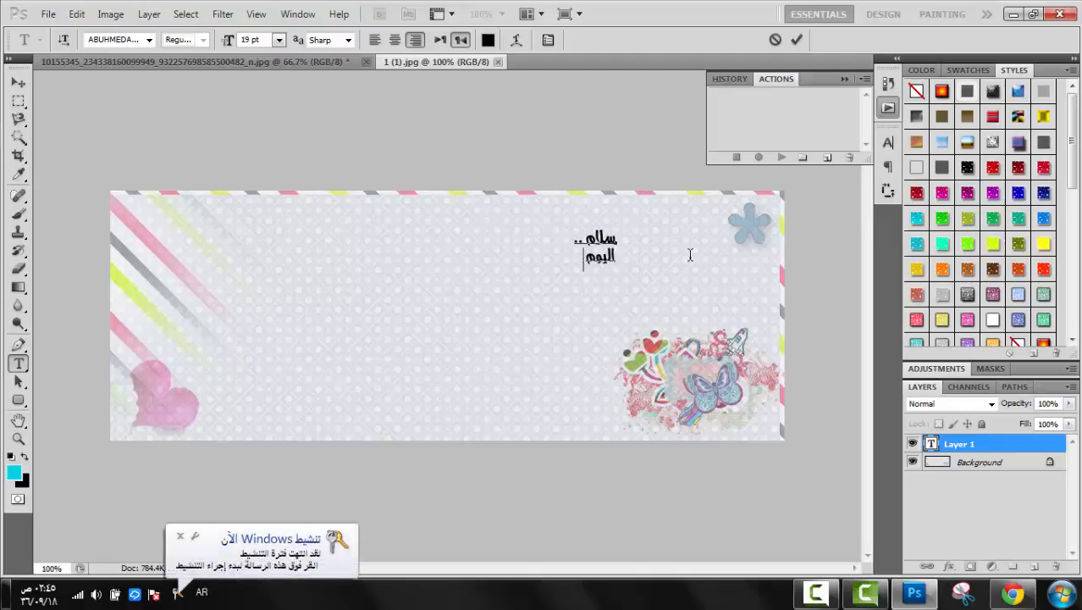
type(" جايبلكم تصميم")
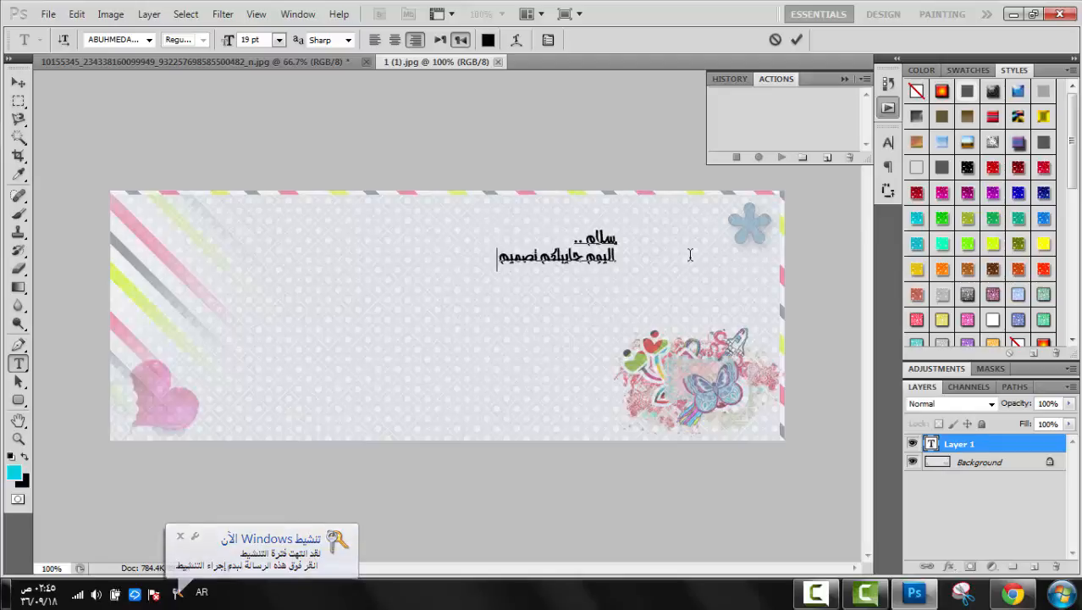
type(" بسيط")
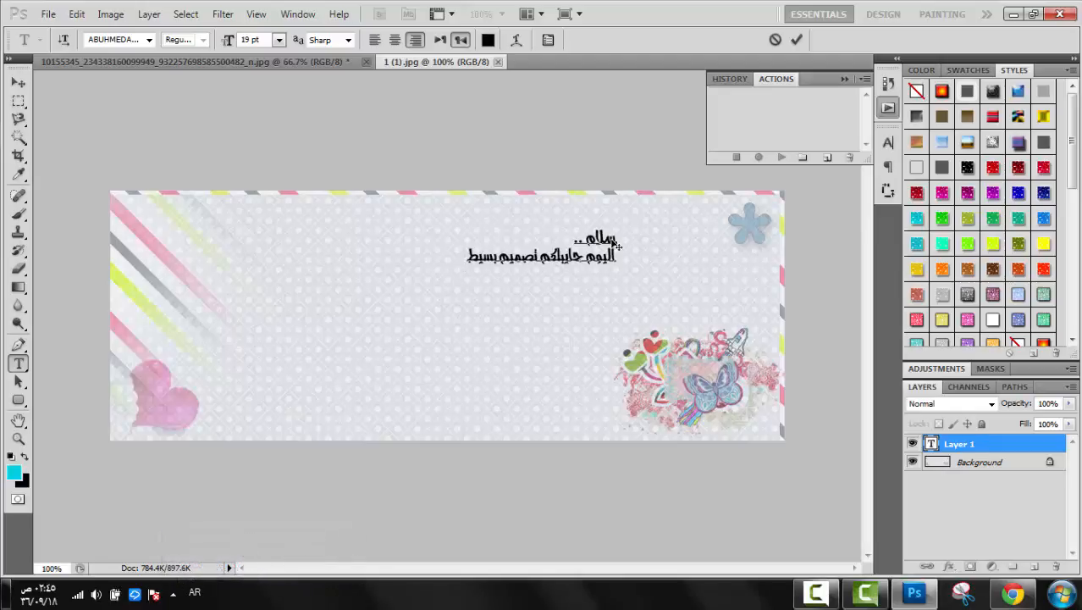
- Enlarge the whole text to 65 pt and move it so both lines fit across the banner
left_click_drag(468, 259, 437, 110)
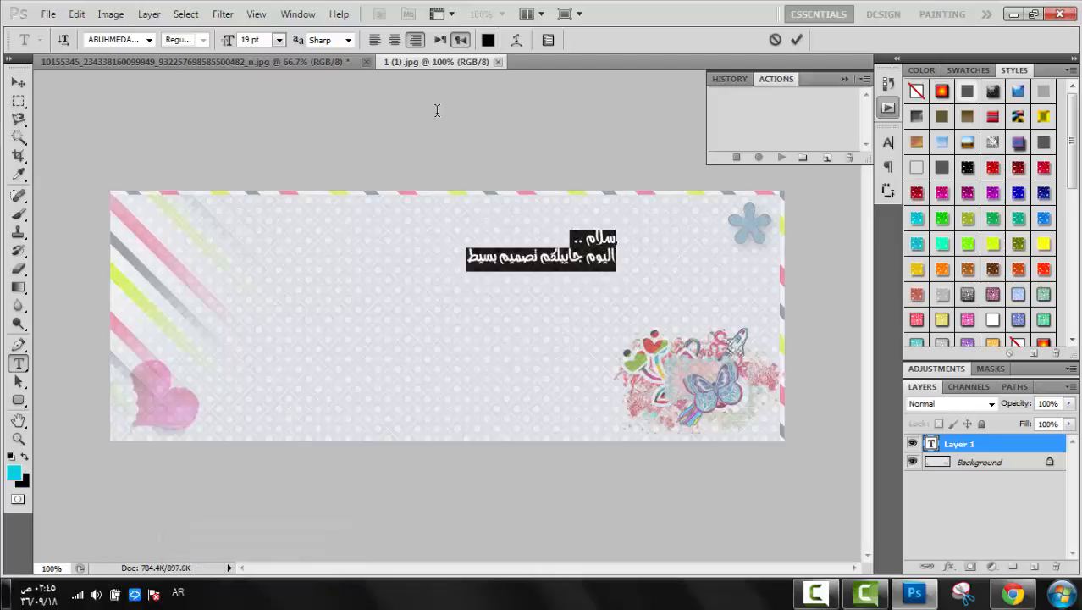
left_click_drag(230, 40, 270, 42)
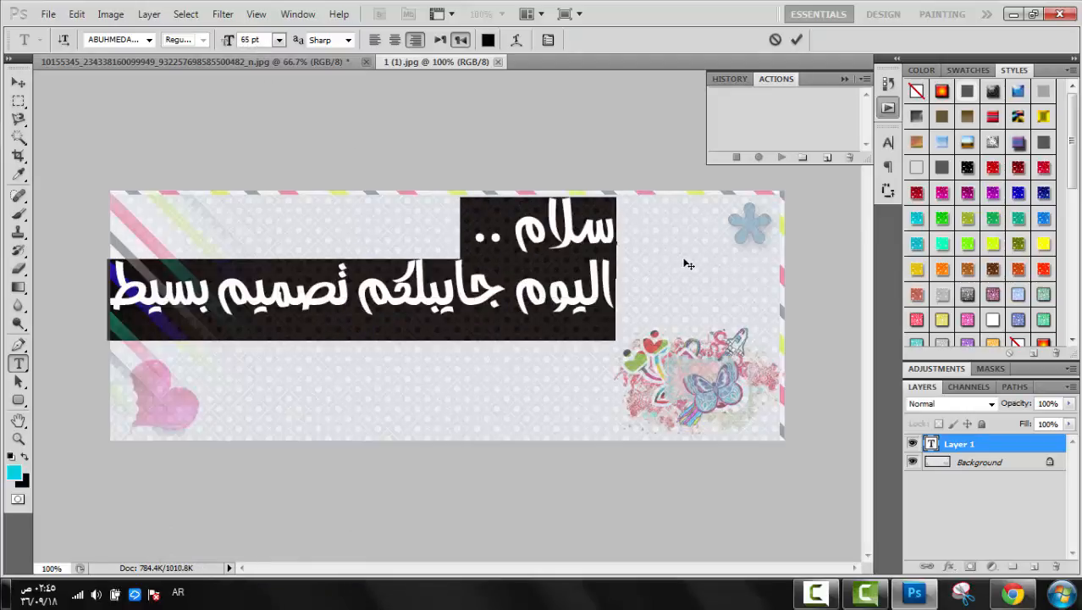
mouse_move(709, 265)
left_mouse_down()
mouse_move(718, 269)
mouse_move(706, 276)
left_mouse_up()
left_click(636, 300)
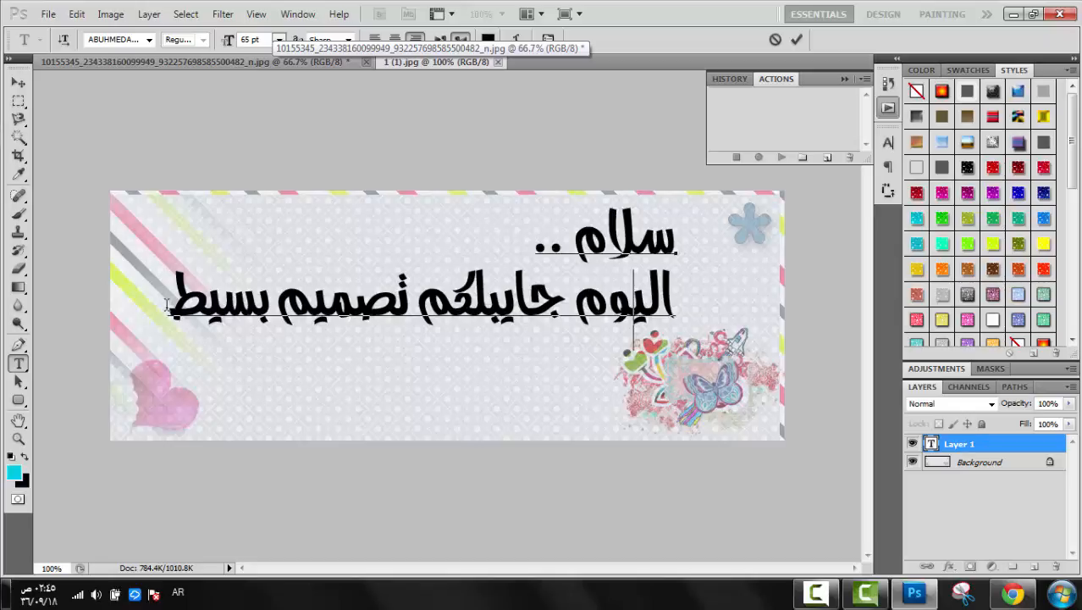
- Add a third line reading "تابعووووو" below the text, and delete the entire text layer
left_click(150, 326)
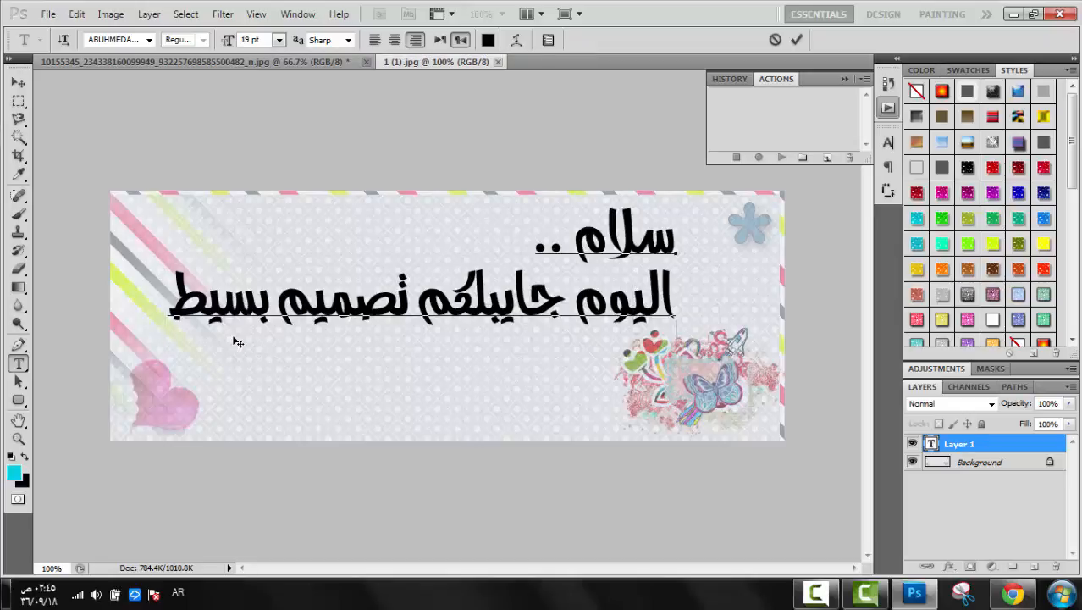
type("أ")
type("تابع")
type("ووووو")
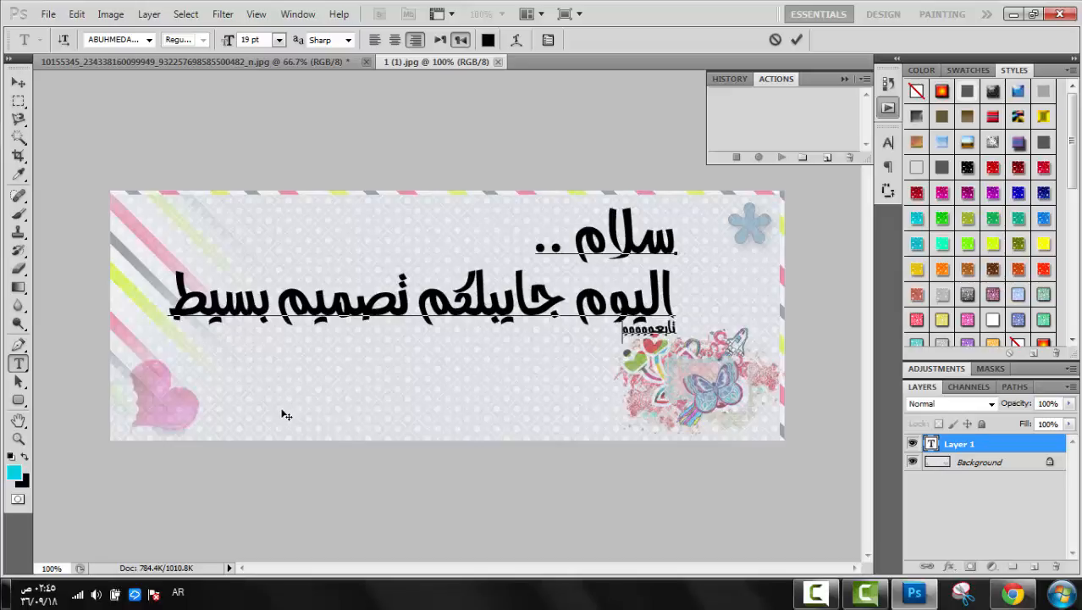
left_click(21, 85)
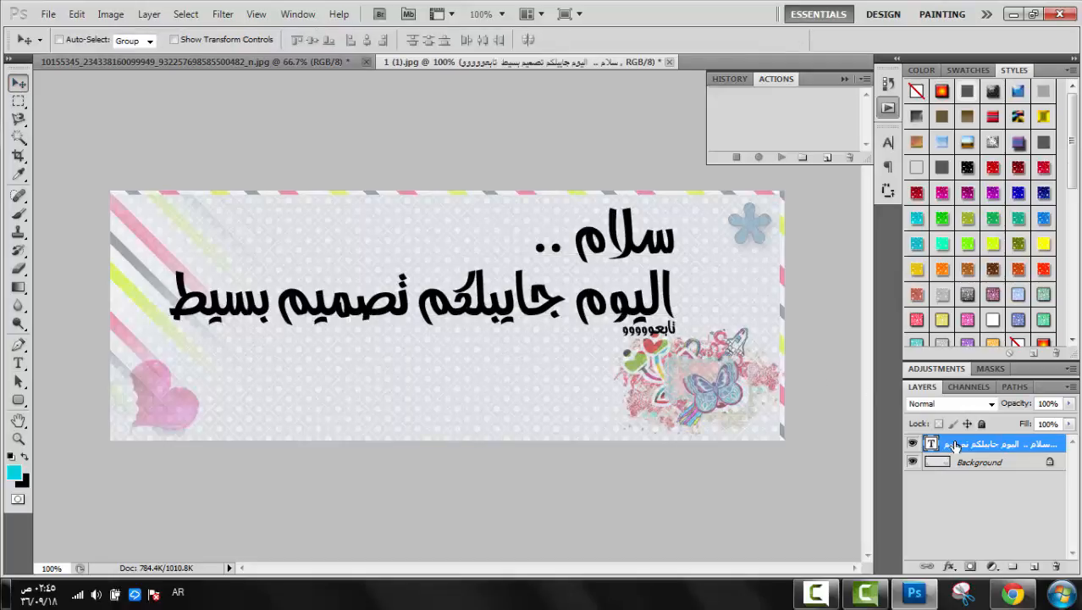
left_click(1057, 567)
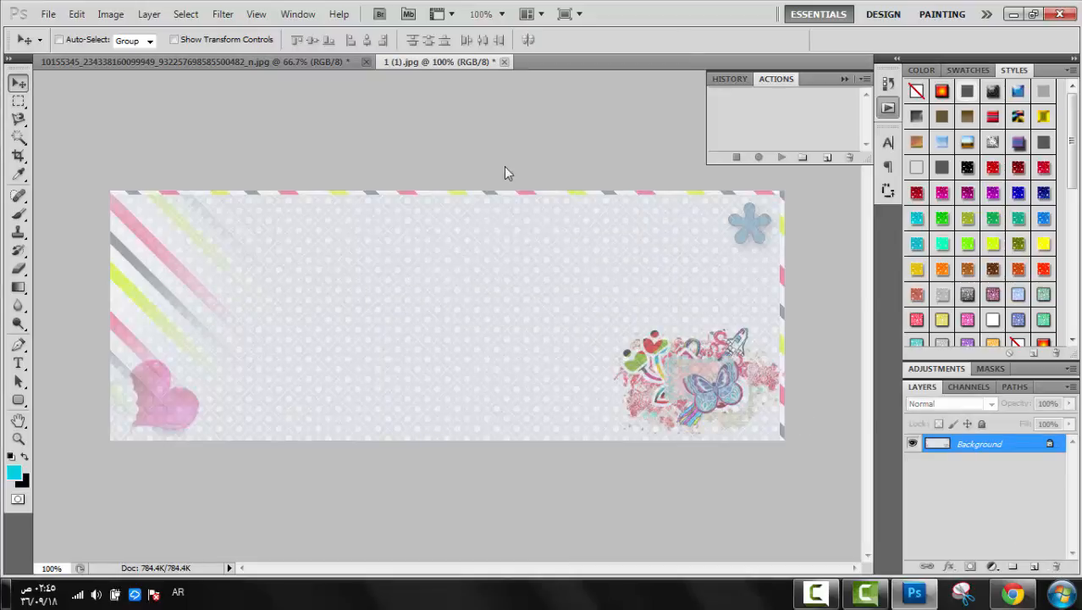
- Copy the portrait photo from the other open document into the 1 (1).jpg banner as a new layer
left_click(319, 61)
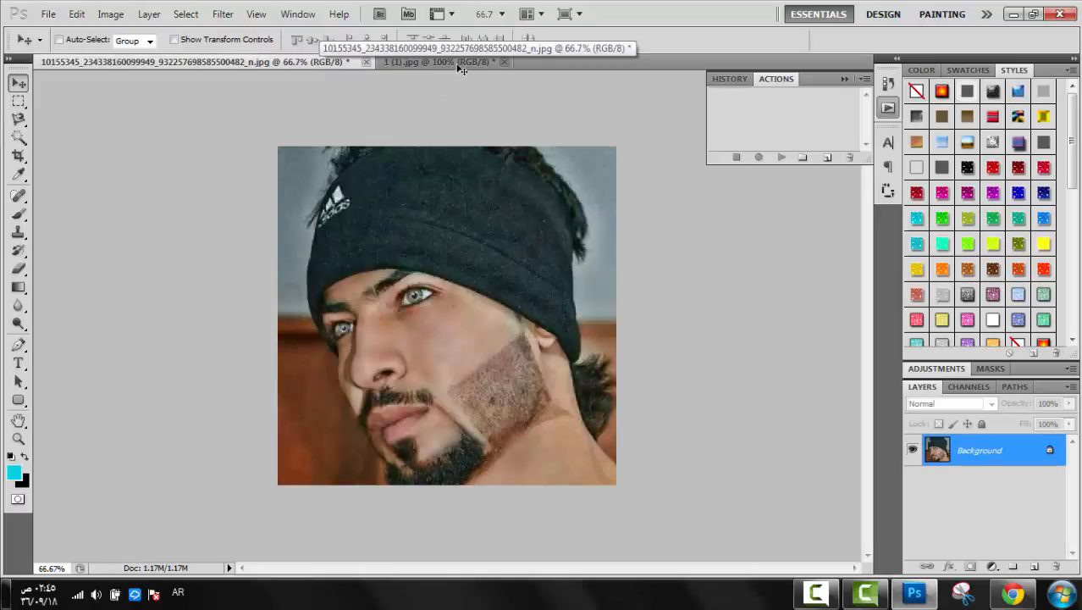
left_click_drag(460, 68, 320, 326)
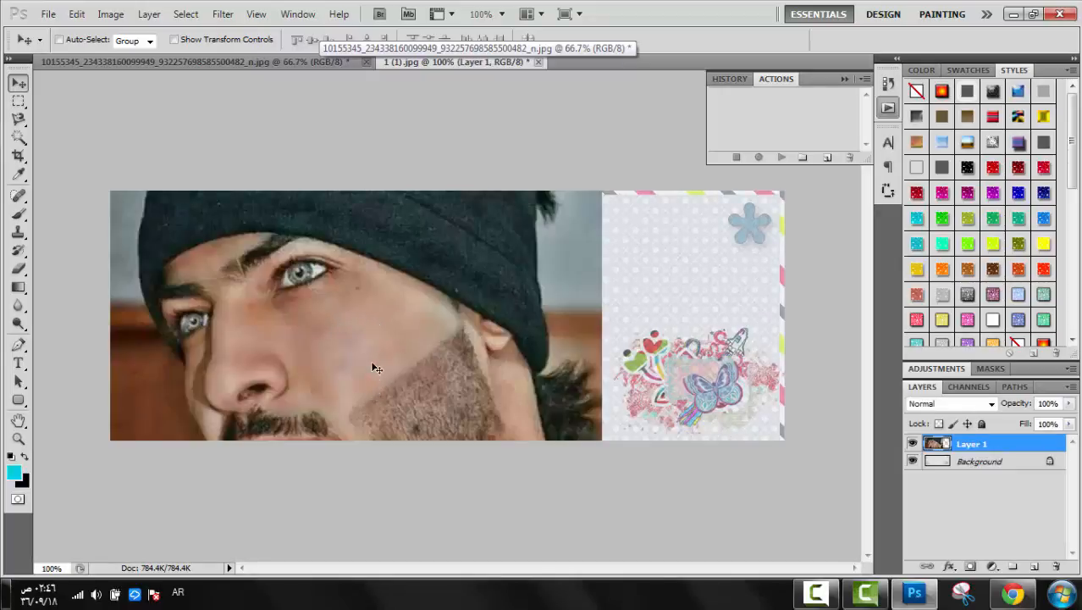
left_click_drag(408, 323, 403, 358)
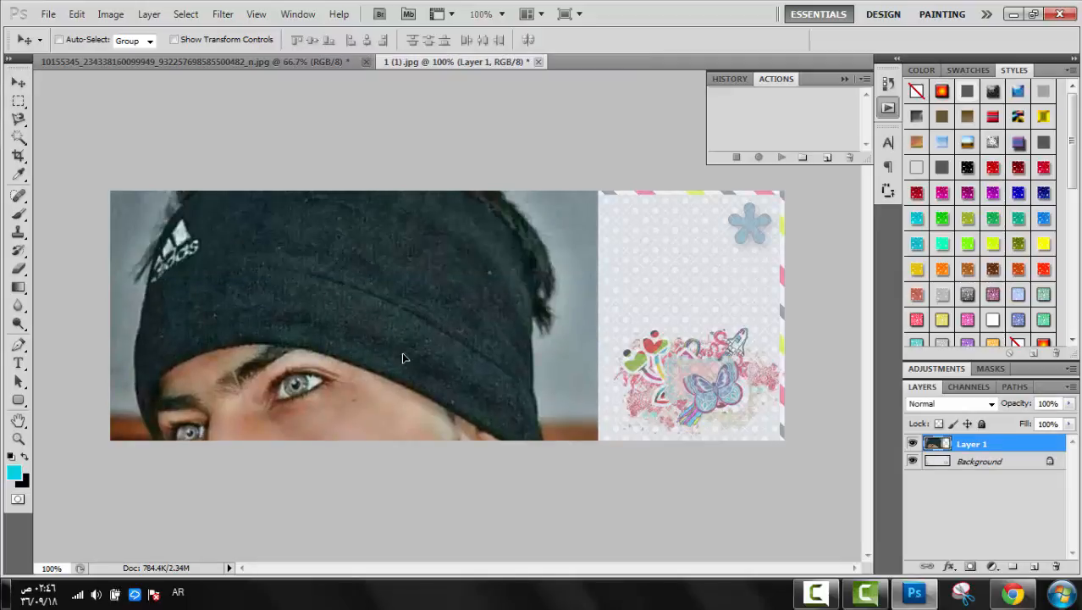
- Scale the portrait layer to about 63% width and fit it to the banner's height against its left edge
key("ctrl+t")
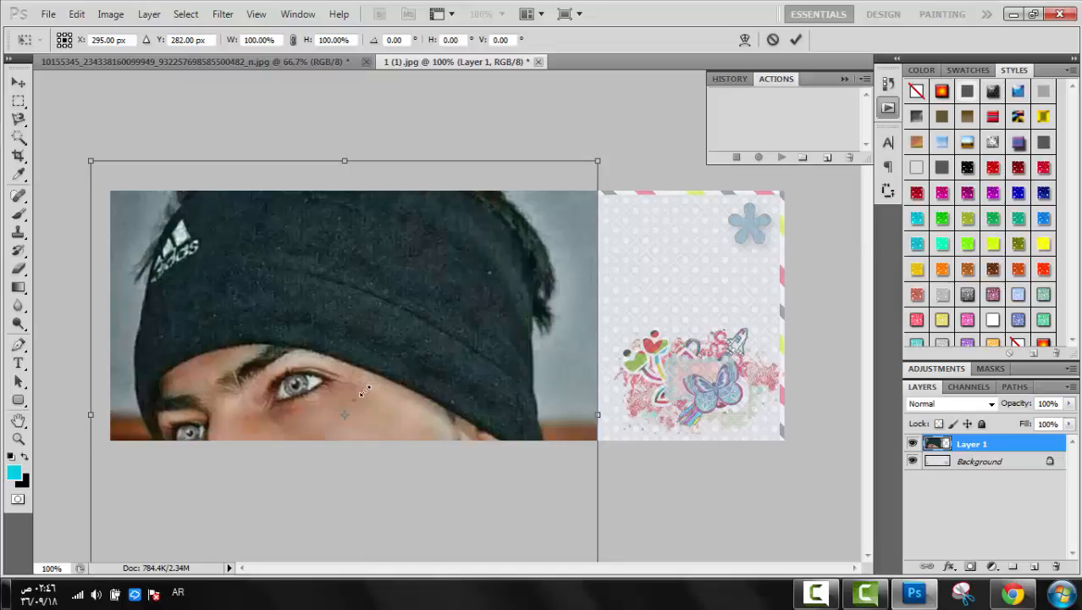
left_click_drag(598, 161, 365, 390)
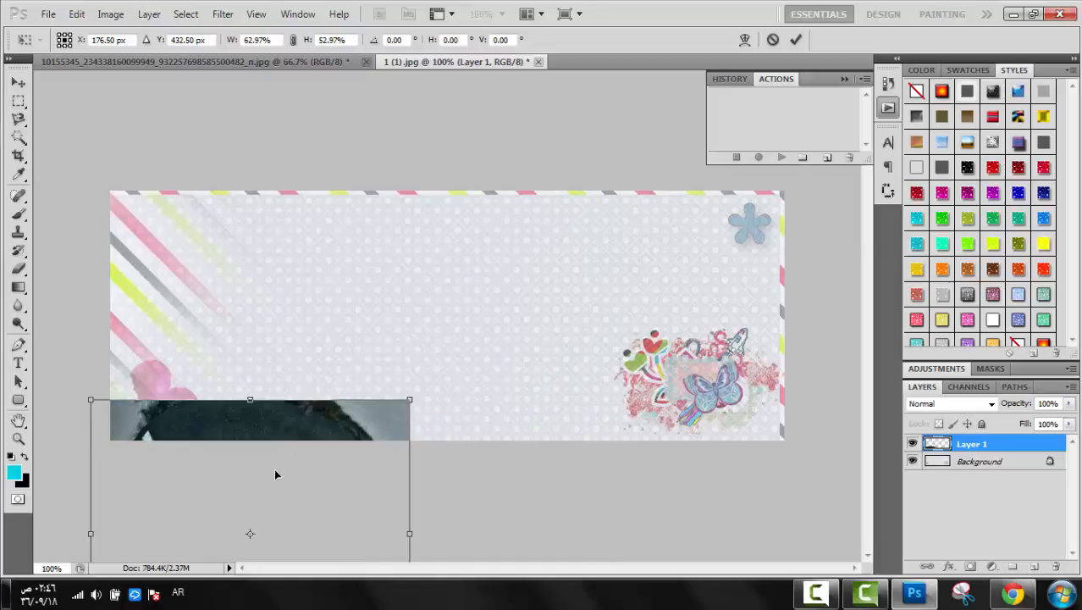
left_click_drag(272, 469, 289, 276)
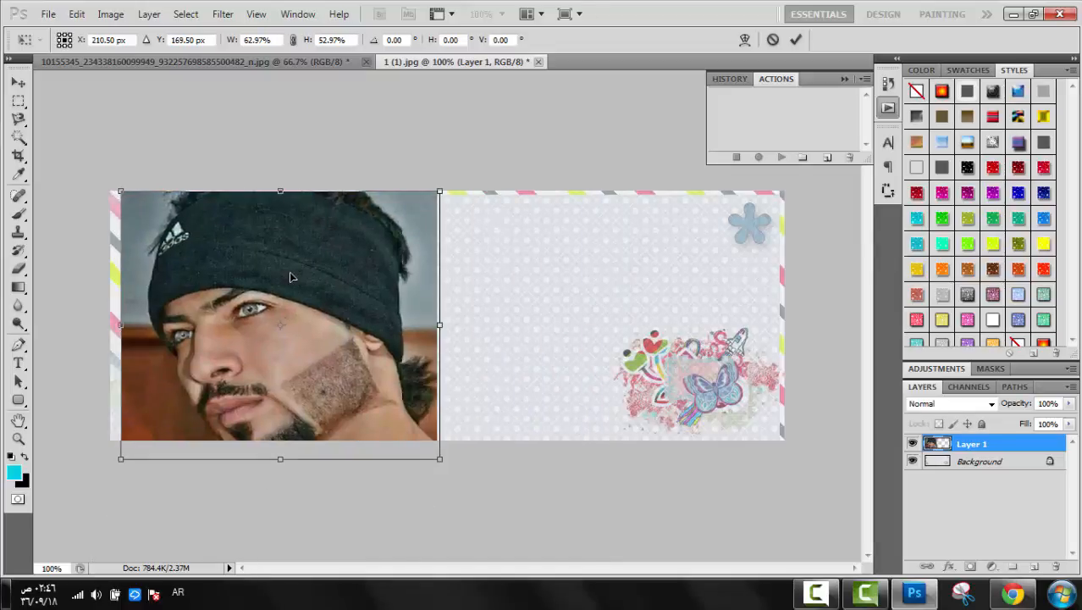
left_click_drag(272, 457, 269, 441)
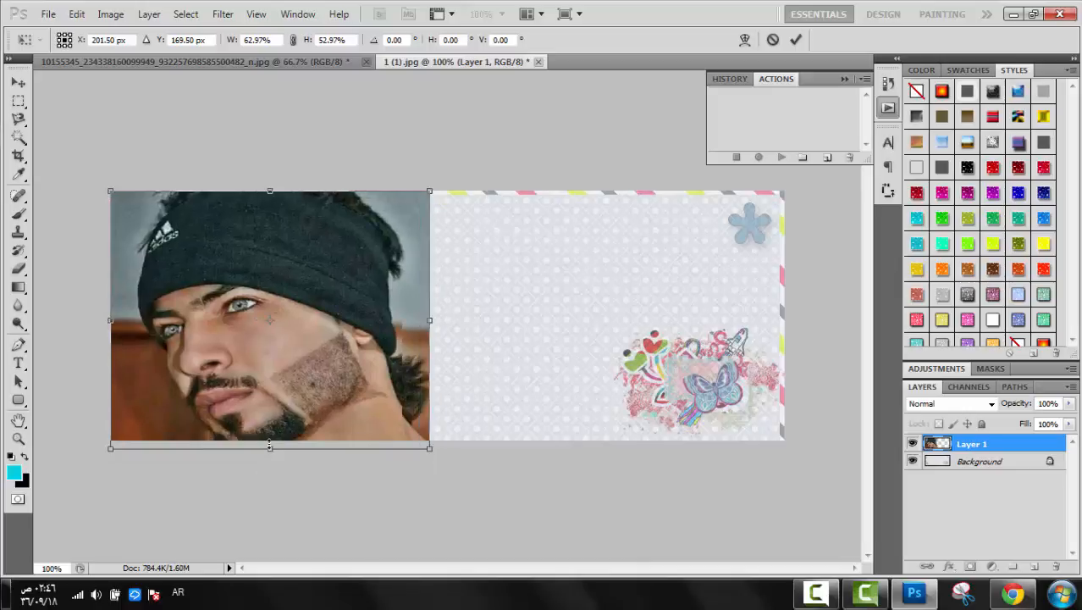
key("Return")
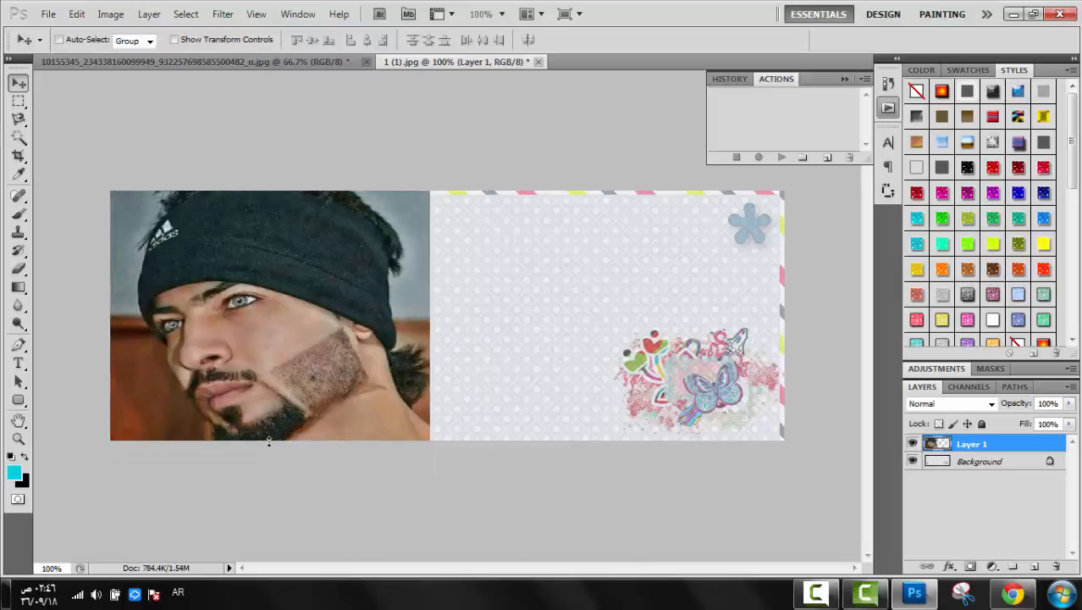
- Duplicate the portrait layer twice and place the copies side by side so the three photos fill the banner
key("ctrl+j")
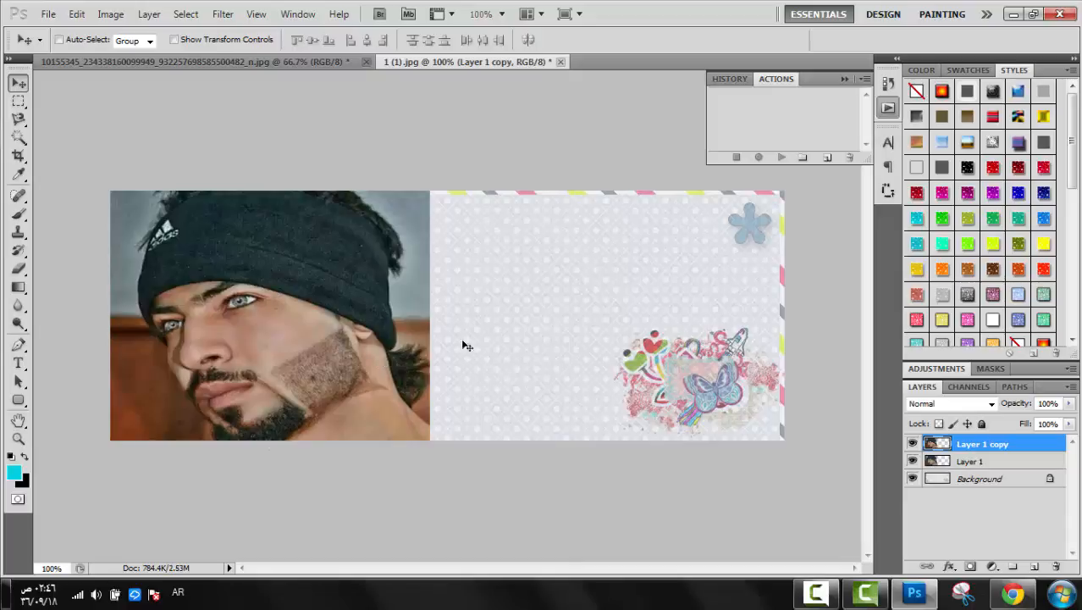
mouse_move(558, 344)
left_mouse_down()
mouse_move(592, 351)
mouse_move(536, 349)
mouse_move(551, 344)
left_mouse_up()
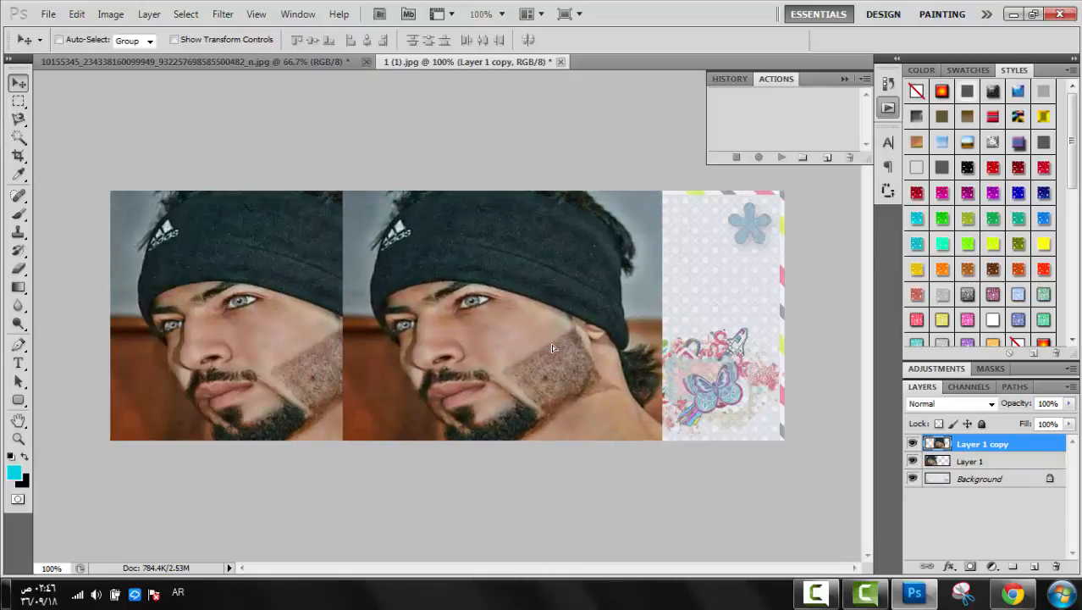
key("ctrl+j")
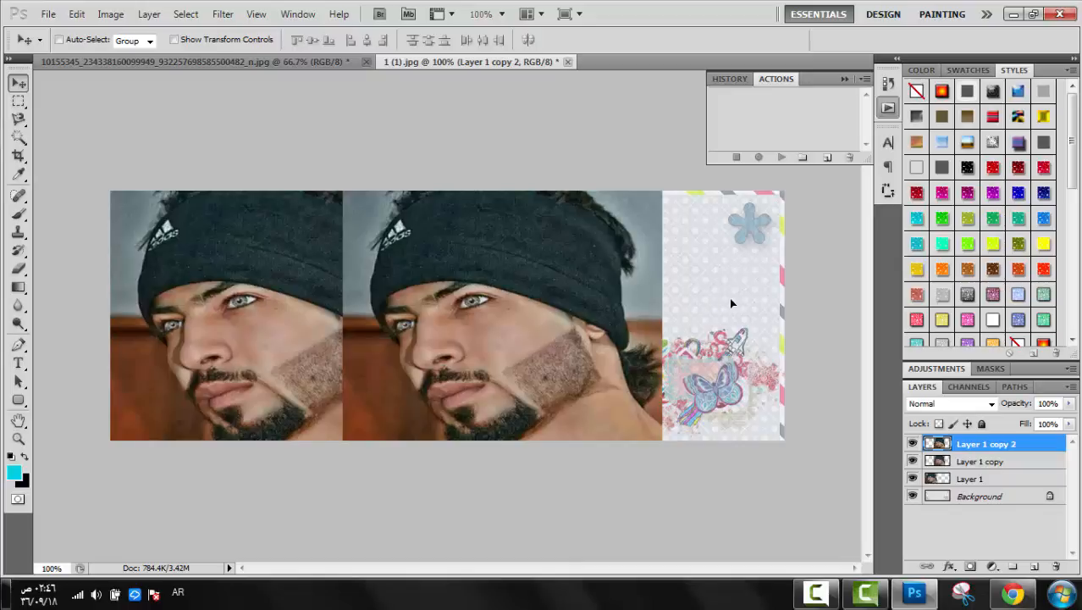
left_click_drag(700, 309, 649, 319)
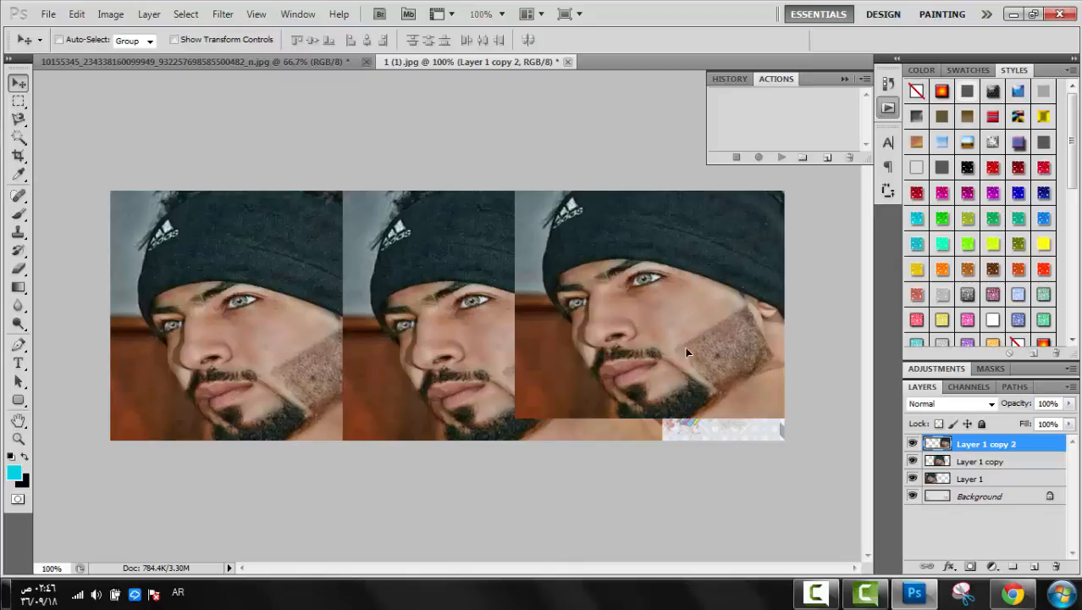
left_click_drag(688, 352, 714, 338)
- Erase the left edge of the rightmost portrait copy to blend the seam, and merge all layers with the Background
left_click(19, 268)
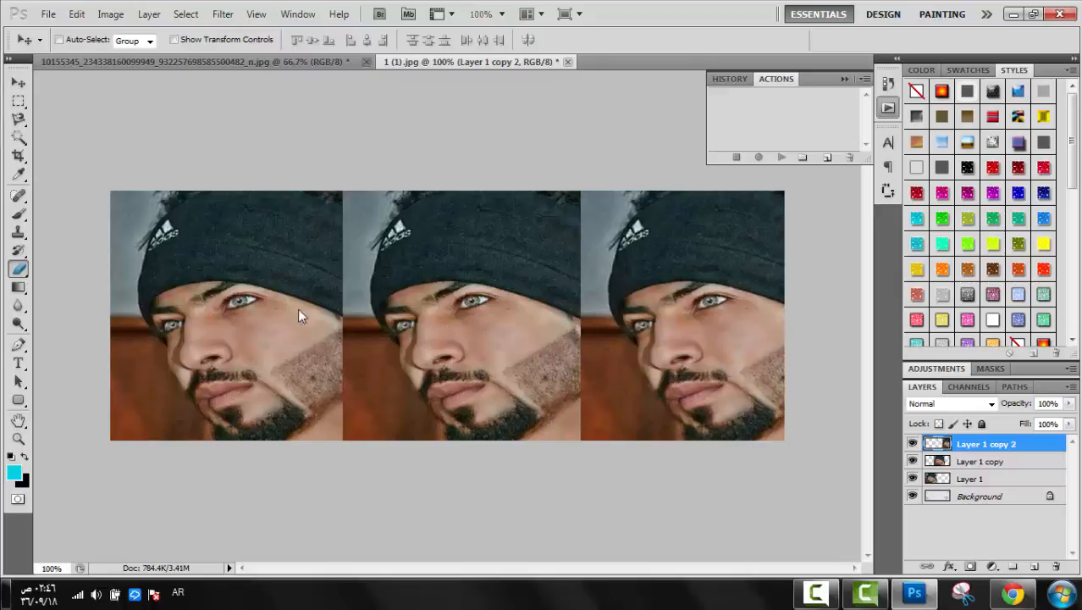
left_click_drag(592, 195, 575, 456)
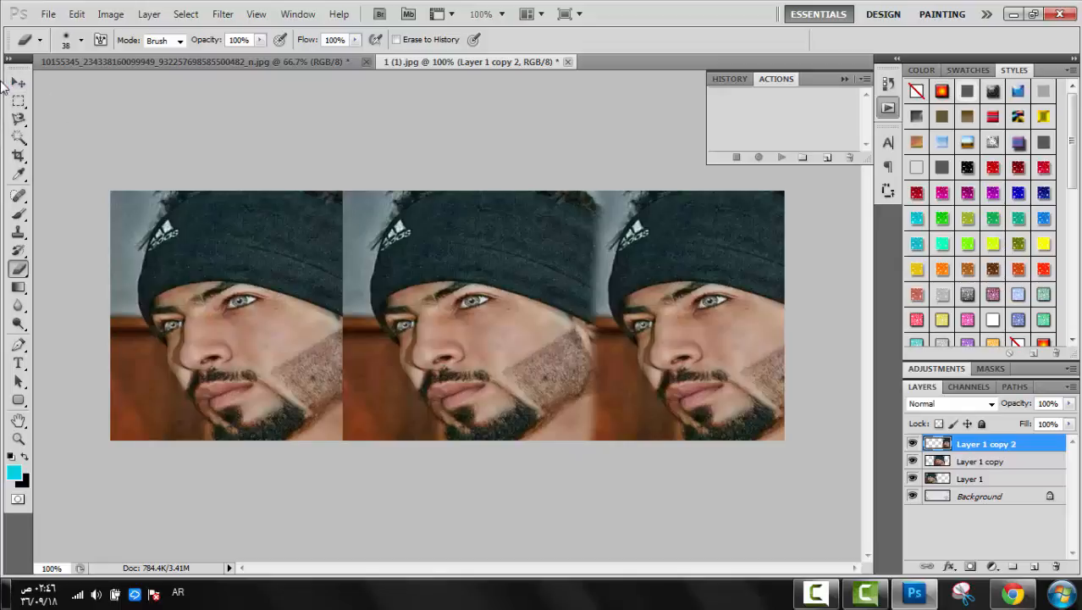
left_click(17, 82)
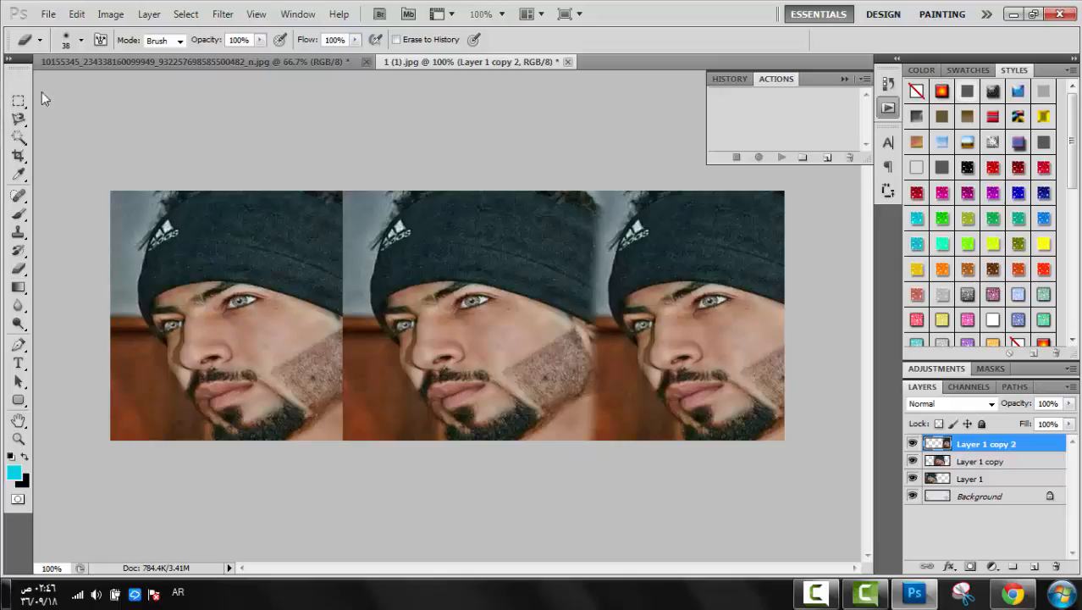
left_click(955, 503, "shift")
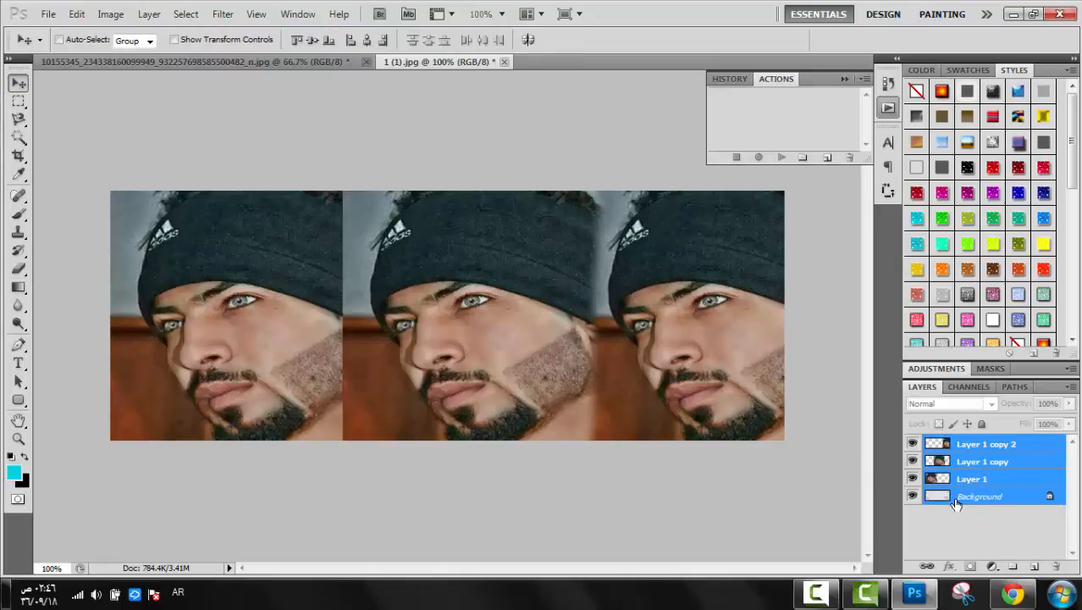
key("ctrl+e")
left_click(223, 15)
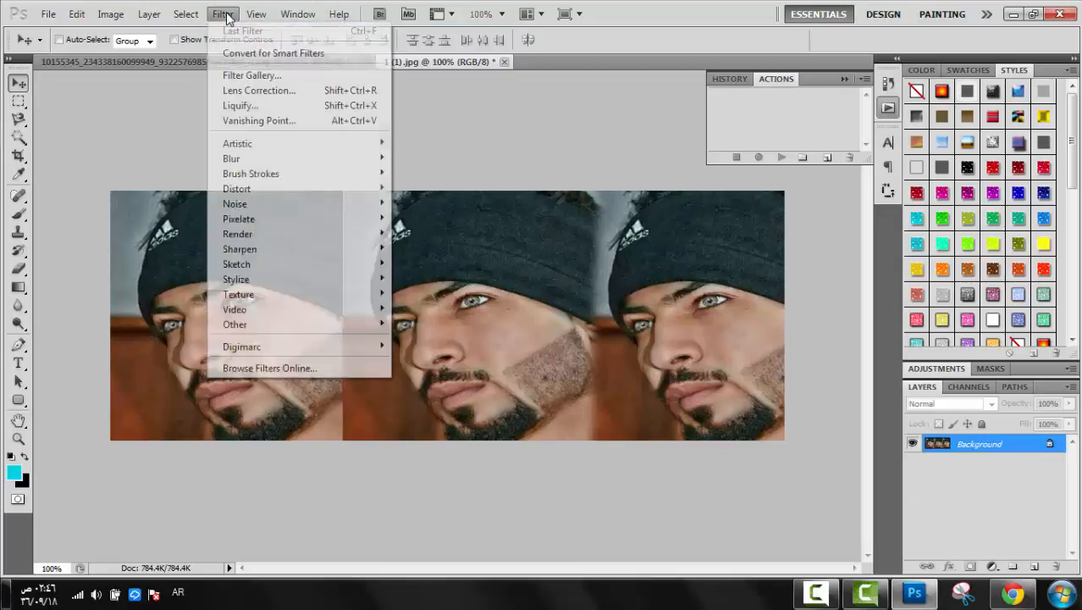
mouse_move(292, 159)
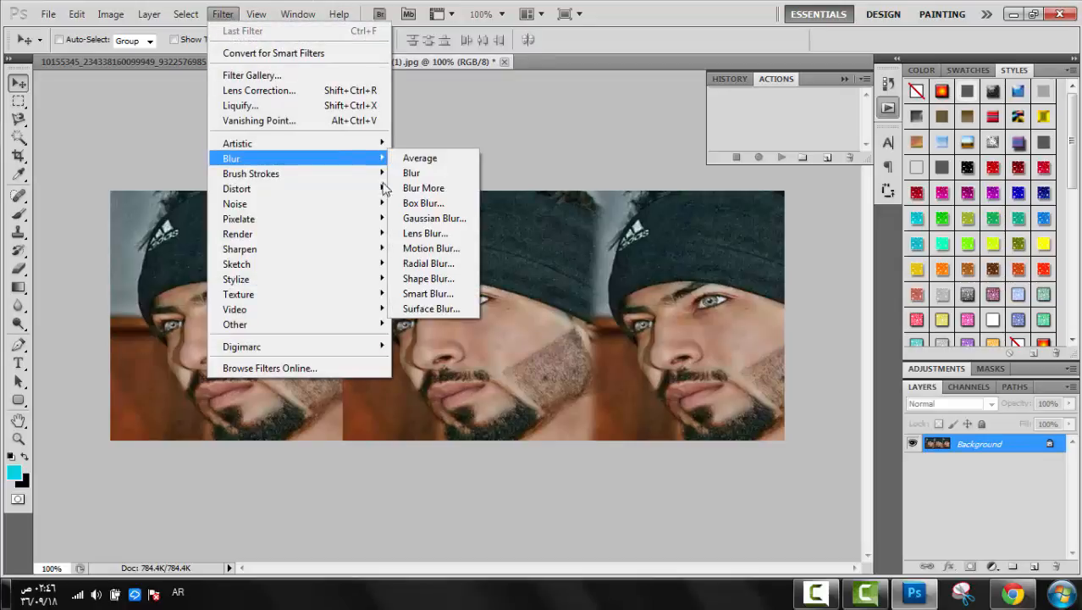
left_click(424, 217)
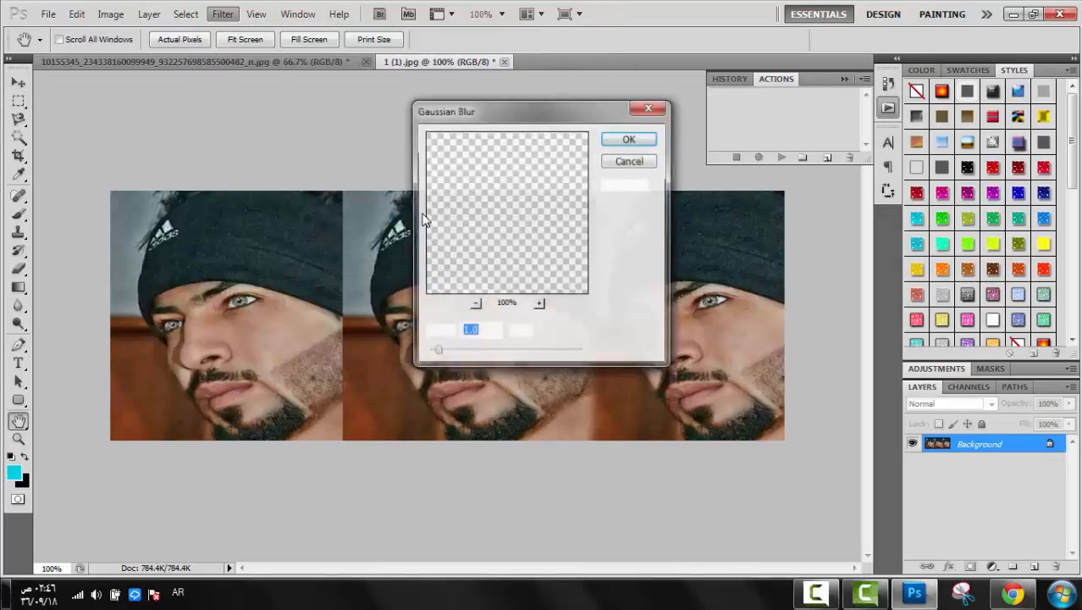
left_click_drag(492, 259, 448, 258)
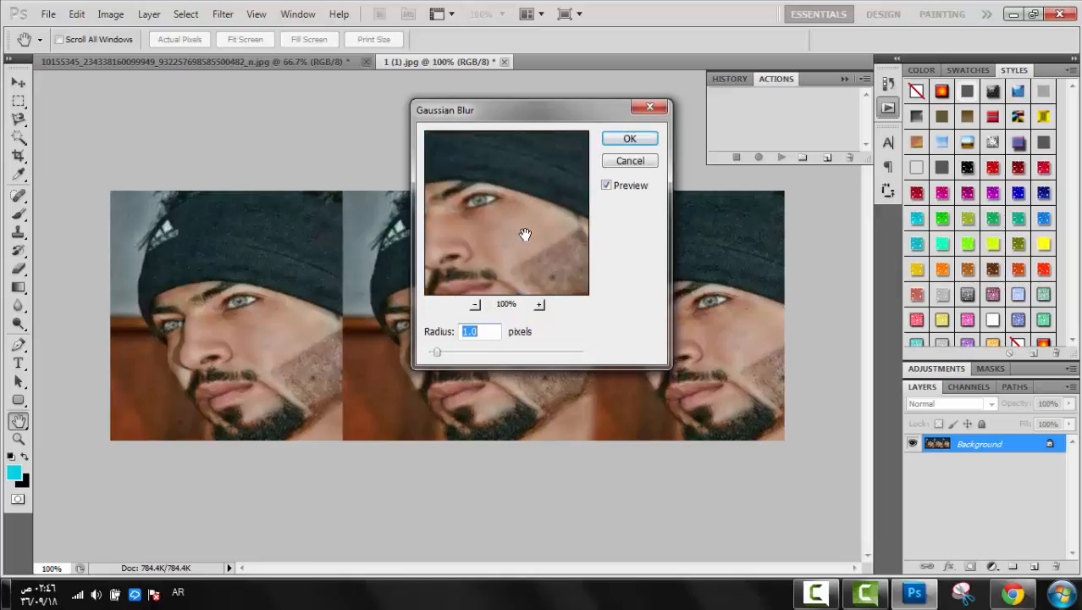
key("Tab")
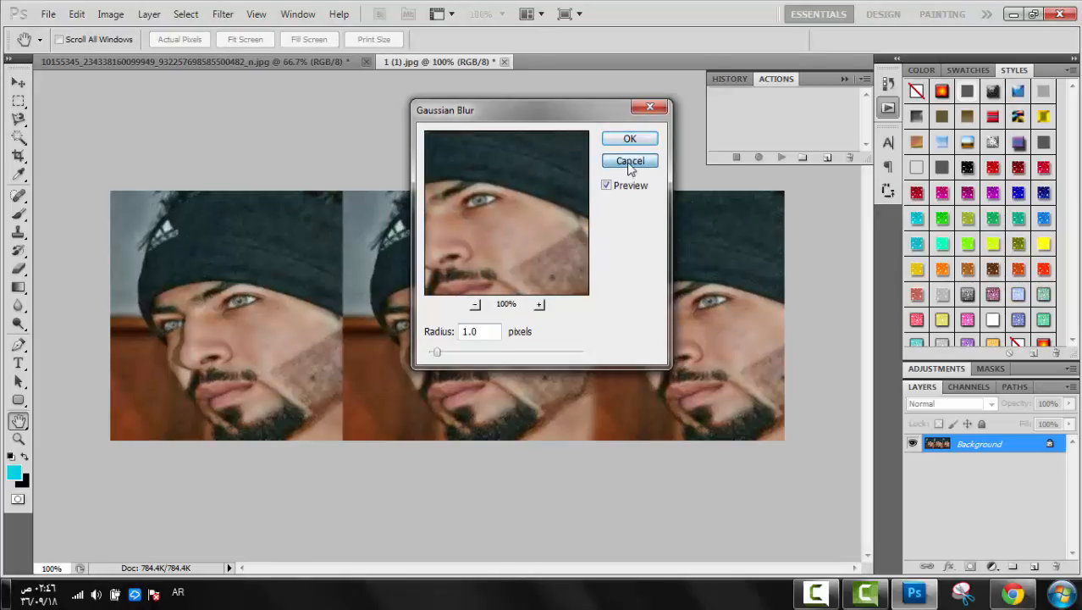
left_click(649, 107)
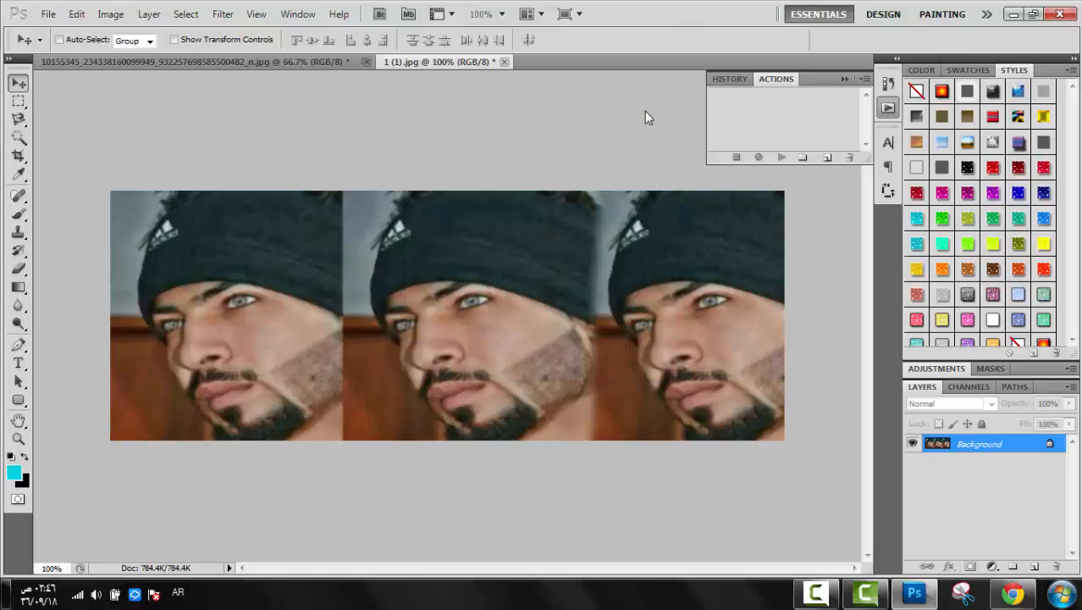
- Apply a Radial Blur to the merged Background with amount 25, Spin method and Best quality, shifting the blur center slightly
left_click(229, 15)
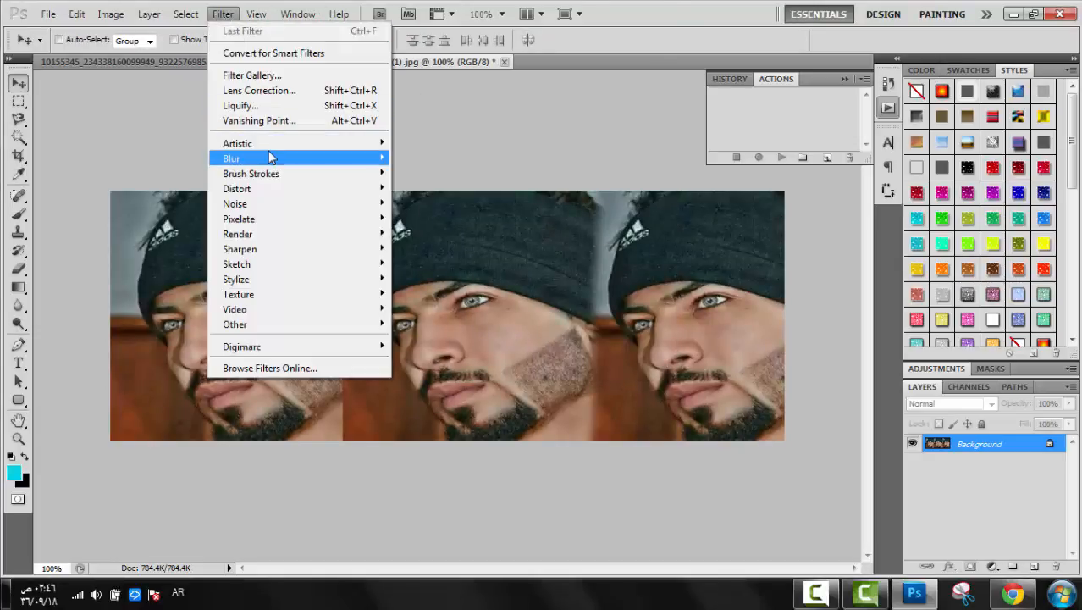
mouse_move(322, 165)
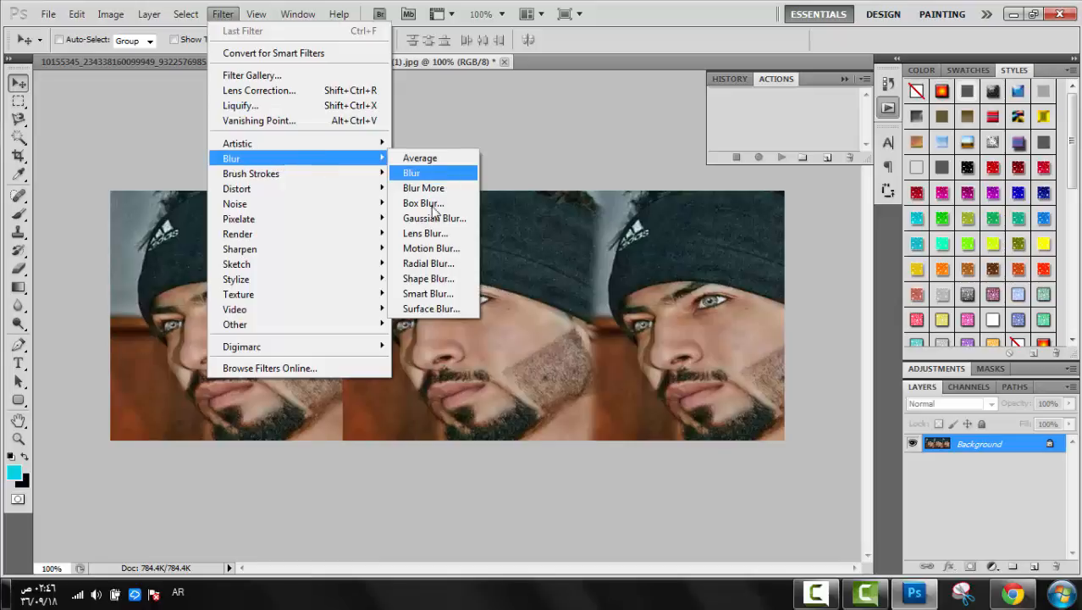
left_click(432, 263)
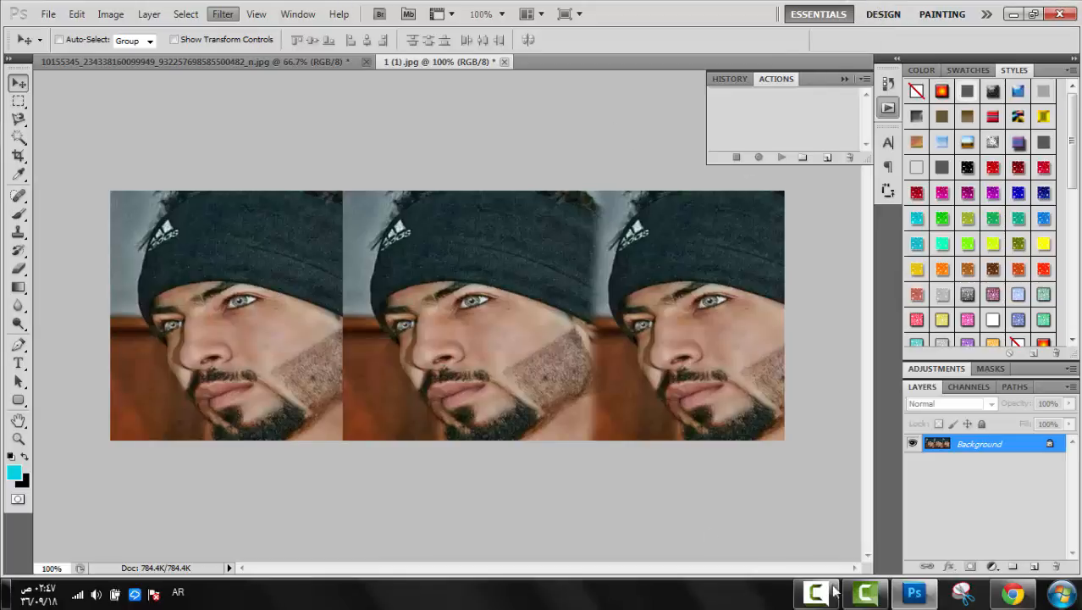
mouse_move(817, 574)
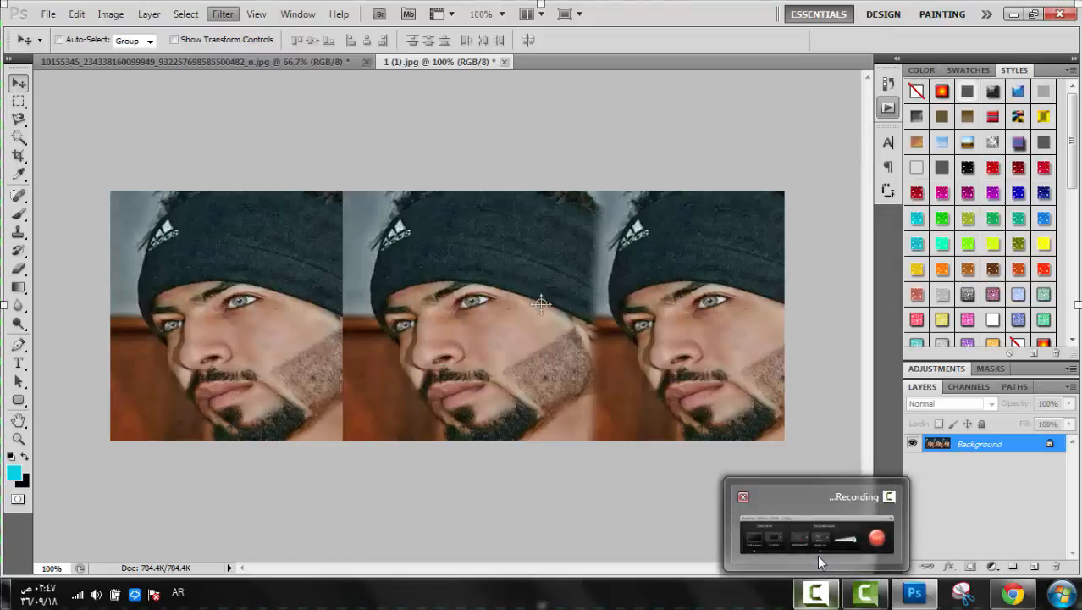
left_click(816, 555)
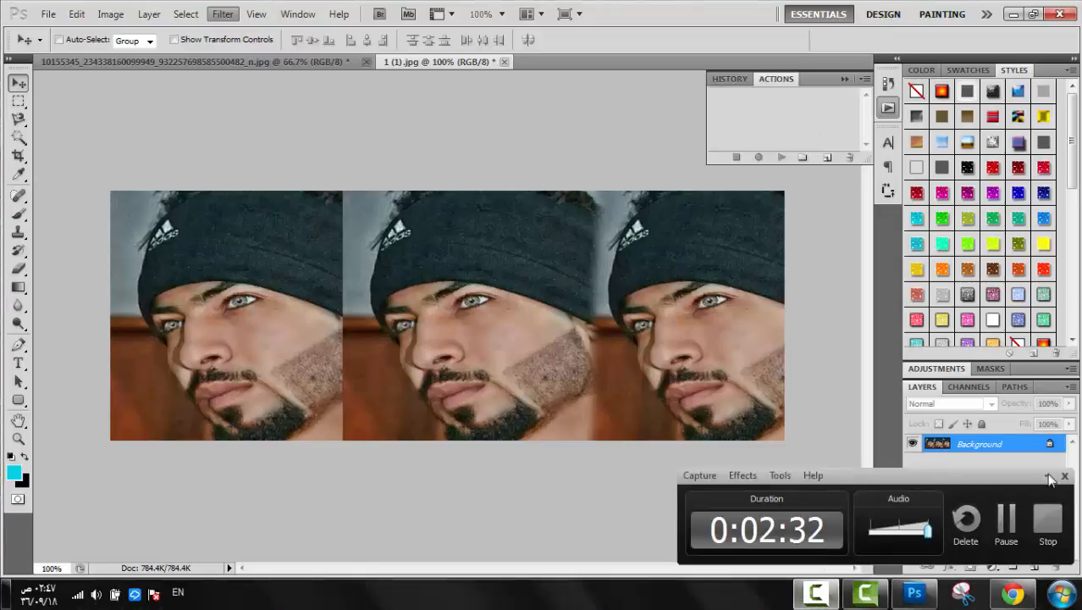
left_click(1007, 521)
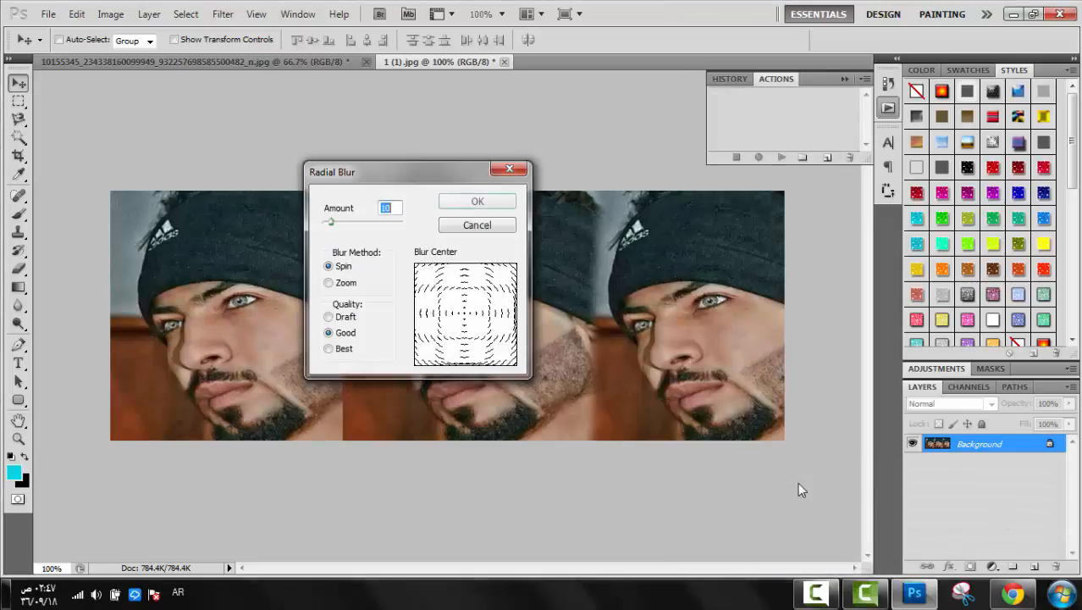
left_click(348, 347)
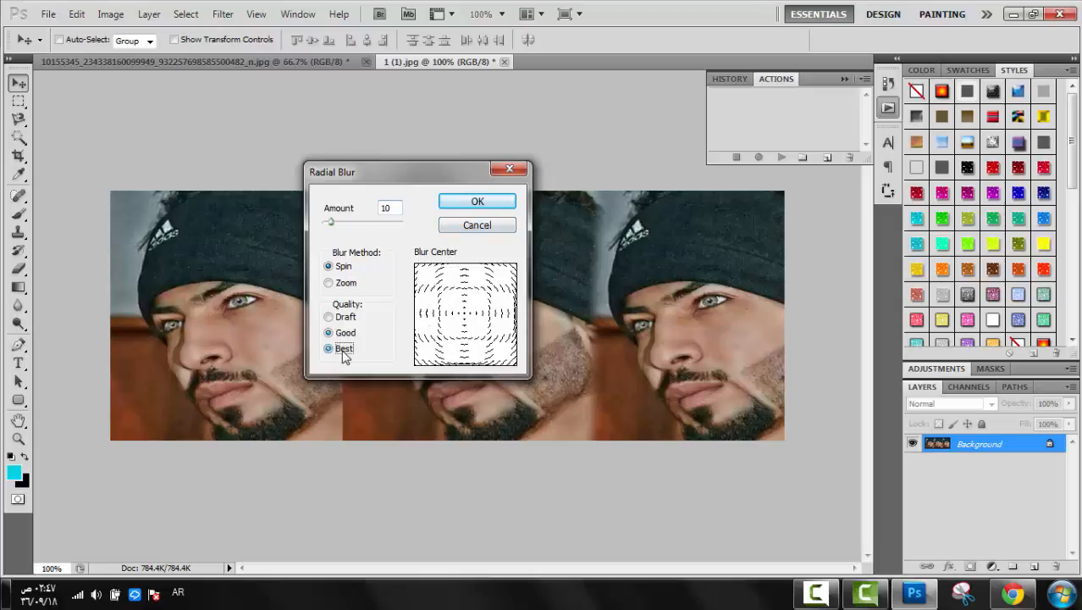
left_click_drag(331, 222, 340, 222)
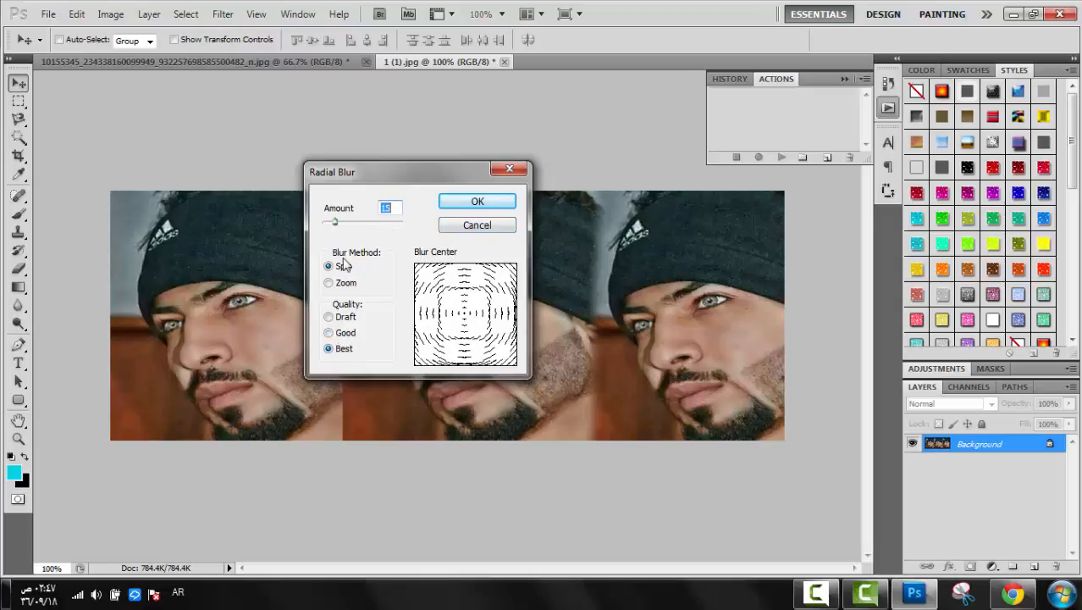
left_click(347, 284)
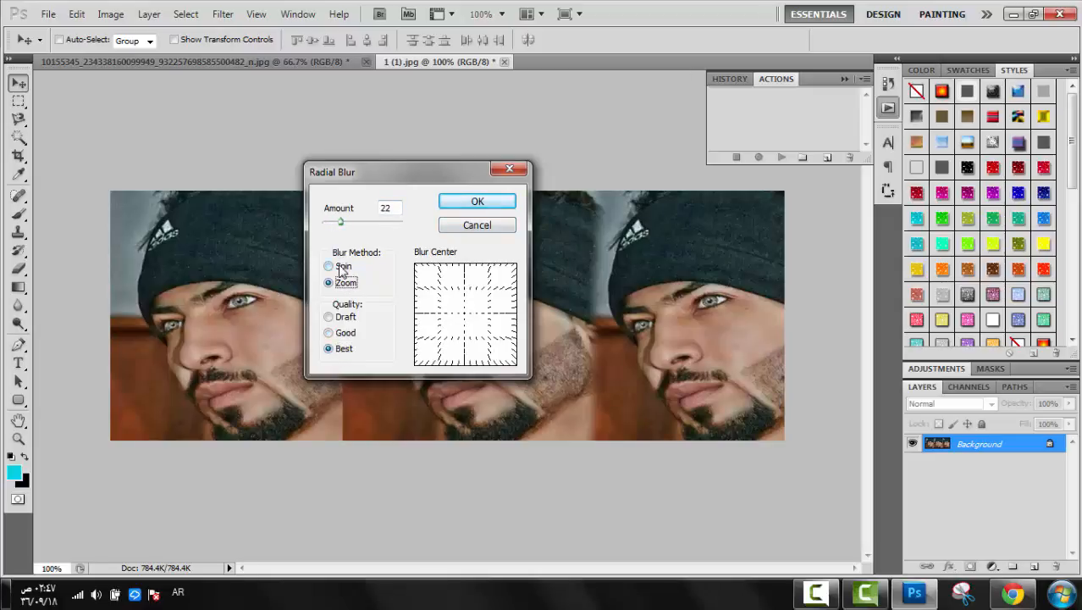
left_click(341, 267)
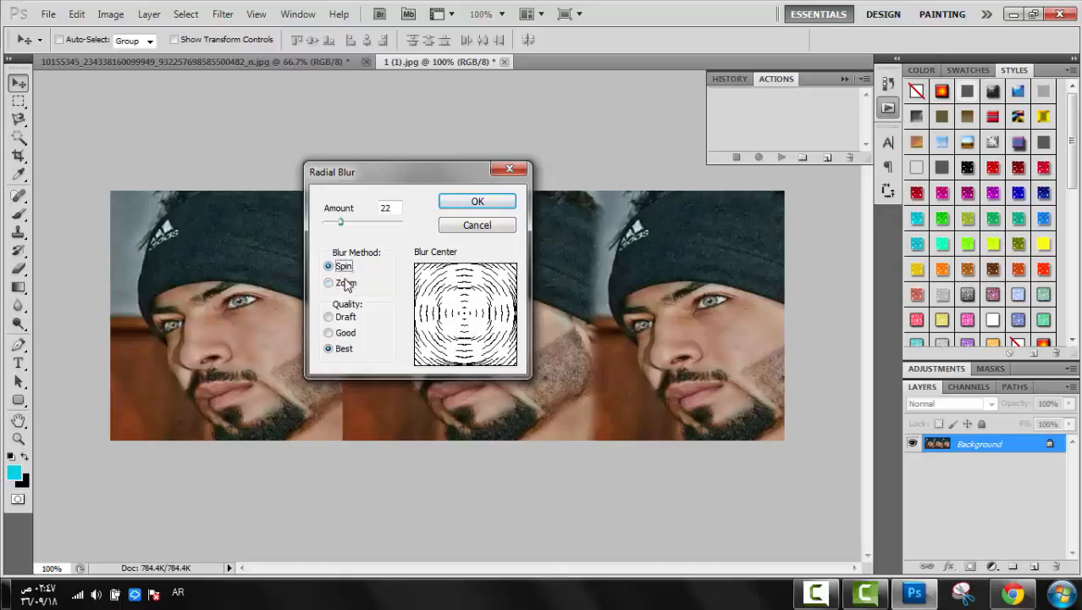
left_click(342, 224)
left_click_drag(344, 231, 347, 231)
mouse_move(461, 303)
left_mouse_down()
mouse_move(456, 320)
mouse_move(467, 319)
left_mouse_up()
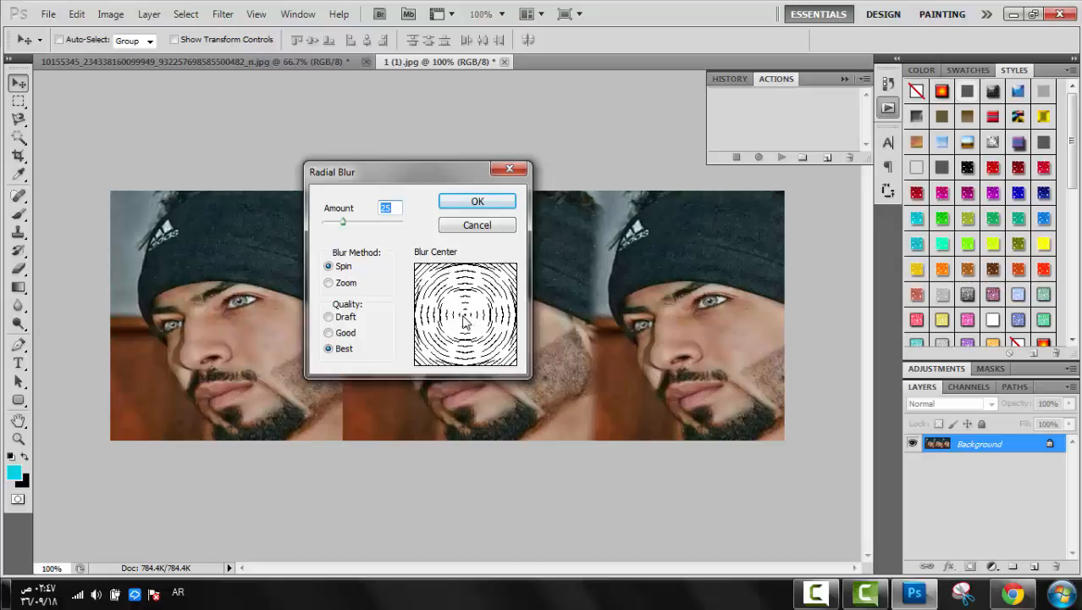
left_click(480, 203)
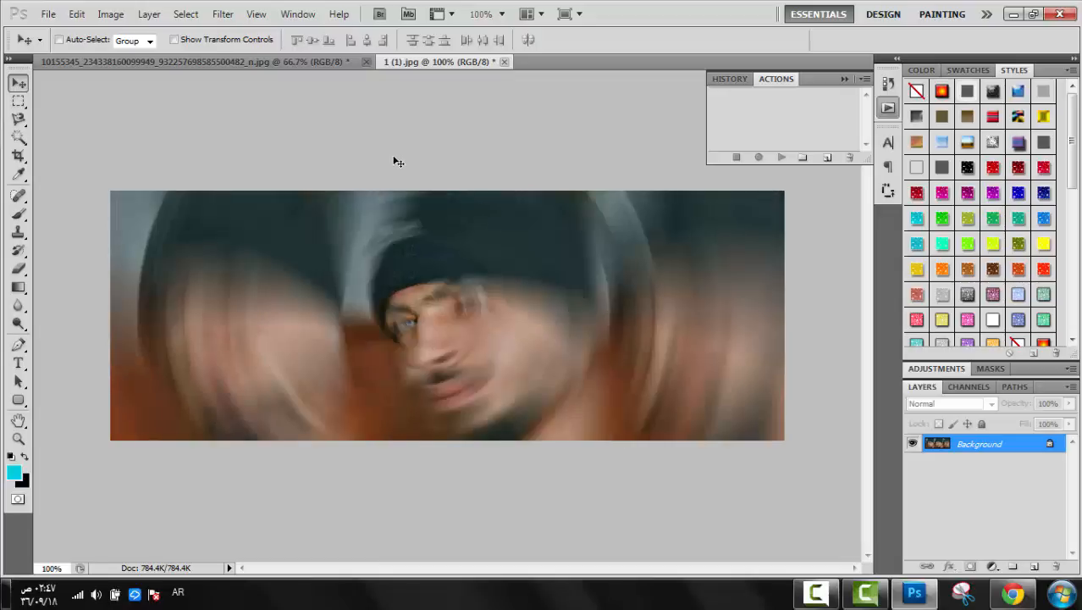
- Copy the portrait from the other open photo document again and paste it into the 1 (1).jpg banner as a new layer
left_click(263, 61)
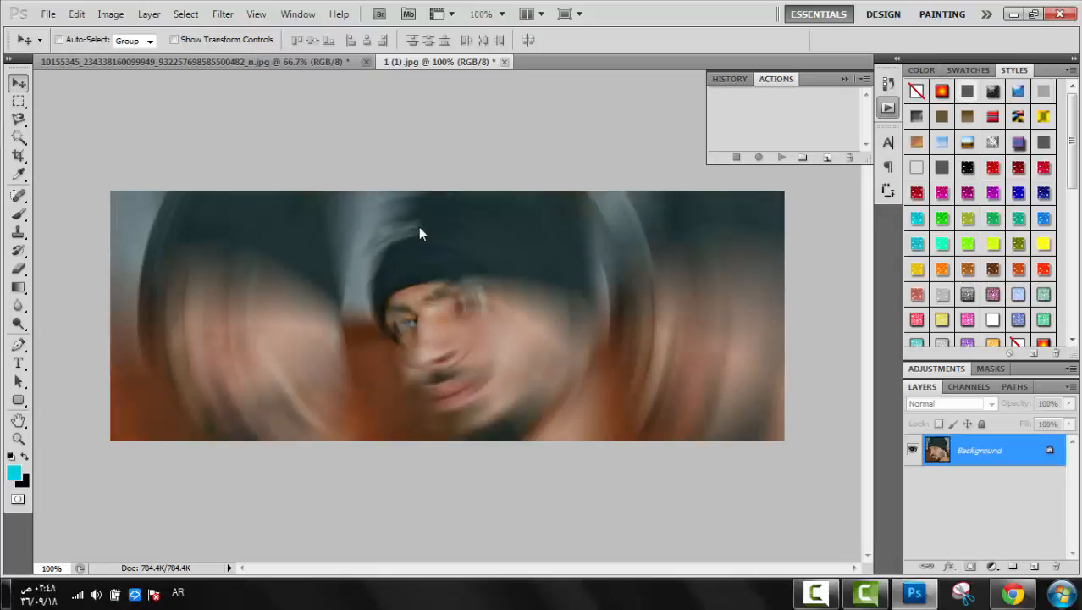
left_click(474, 63)
key("ctrl+v")
- Scale the pasted portrait to 51.56% width and 49.22% height, and align it over the blurred center face at the banner's full height
left_click_drag(451, 362, 449, 393)
key("ctrl+t")
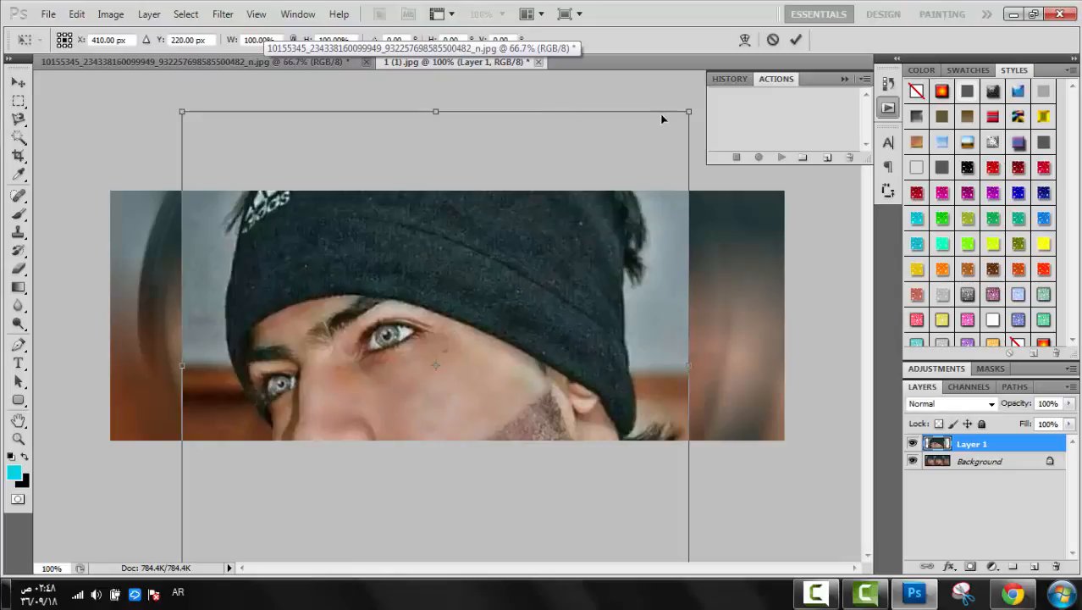
left_click_drag(557, 218, 450, 359)
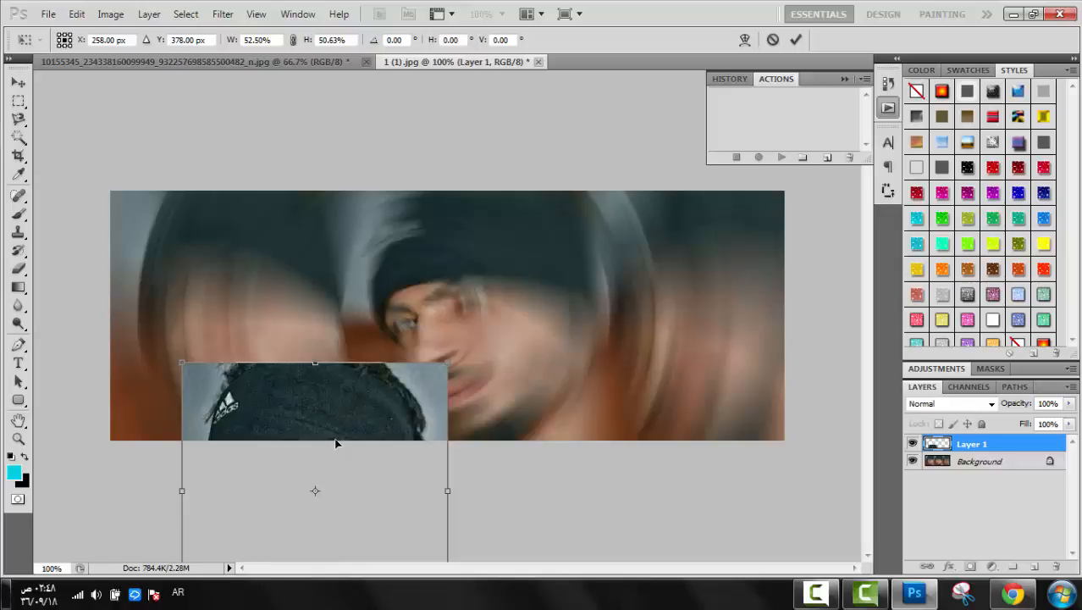
mouse_move(335, 443)
left_mouse_down()
mouse_move(540, 181)
mouse_move(516, 212)
left_mouse_up()
left_click_drag(495, 260, 468, 311)
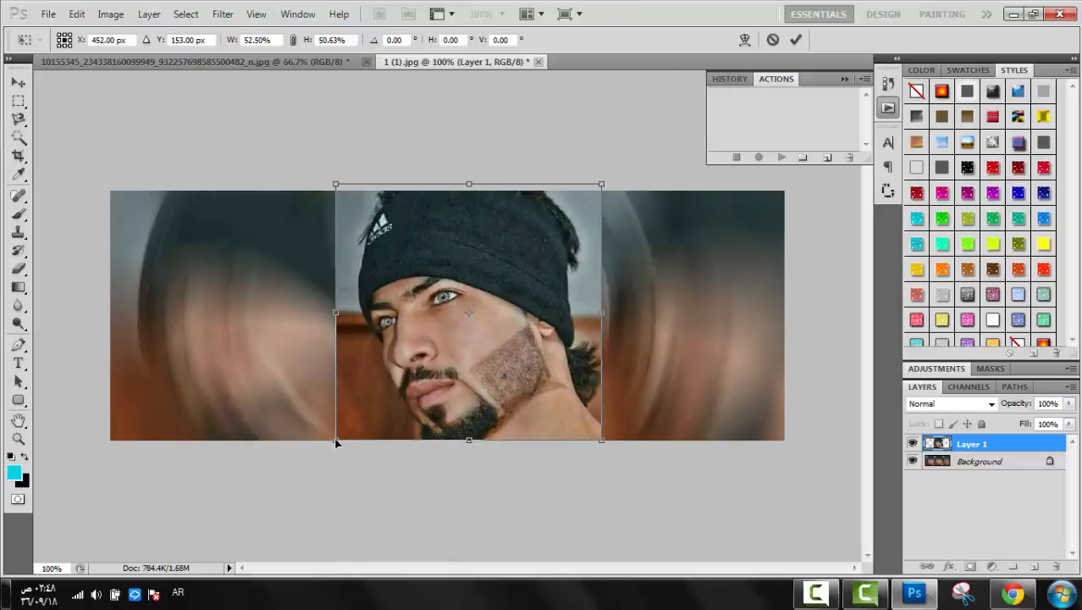
left_click_drag(601, 184, 597, 191)
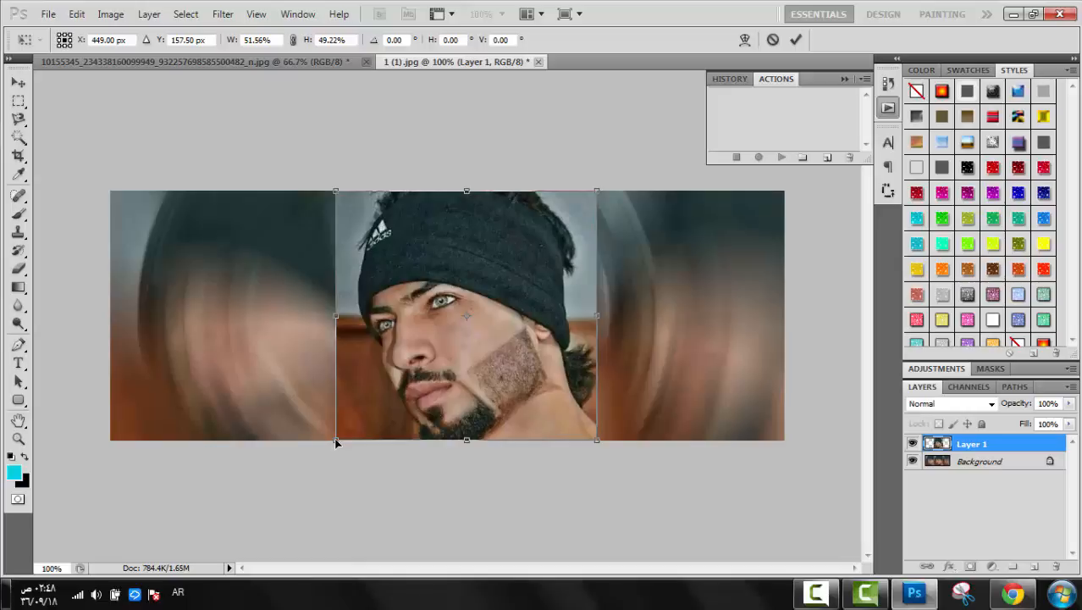
key("Return")
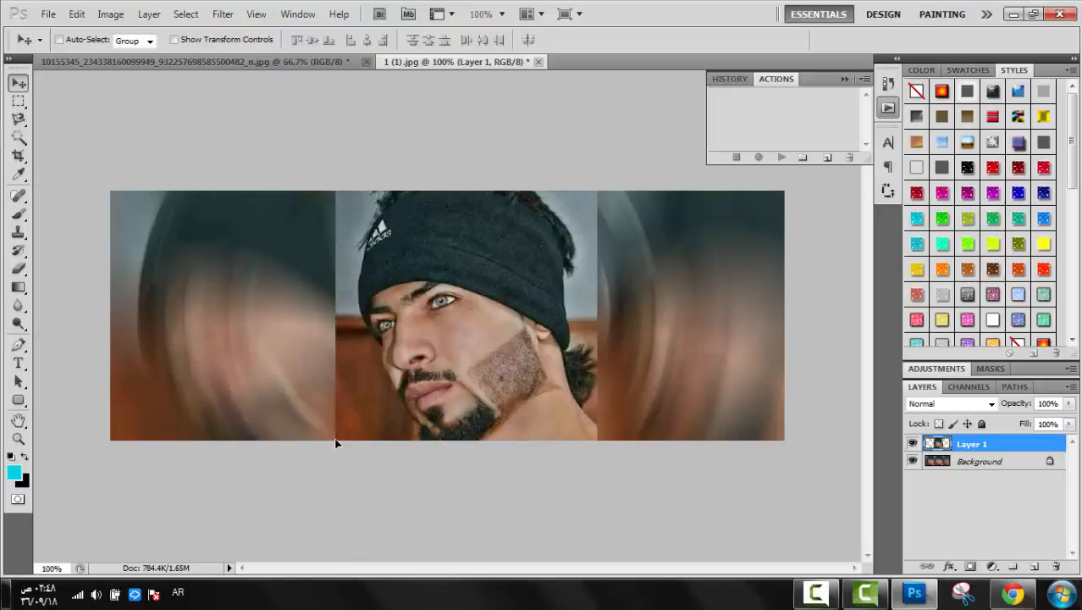
key("Left")
key("Left")
key("Left")
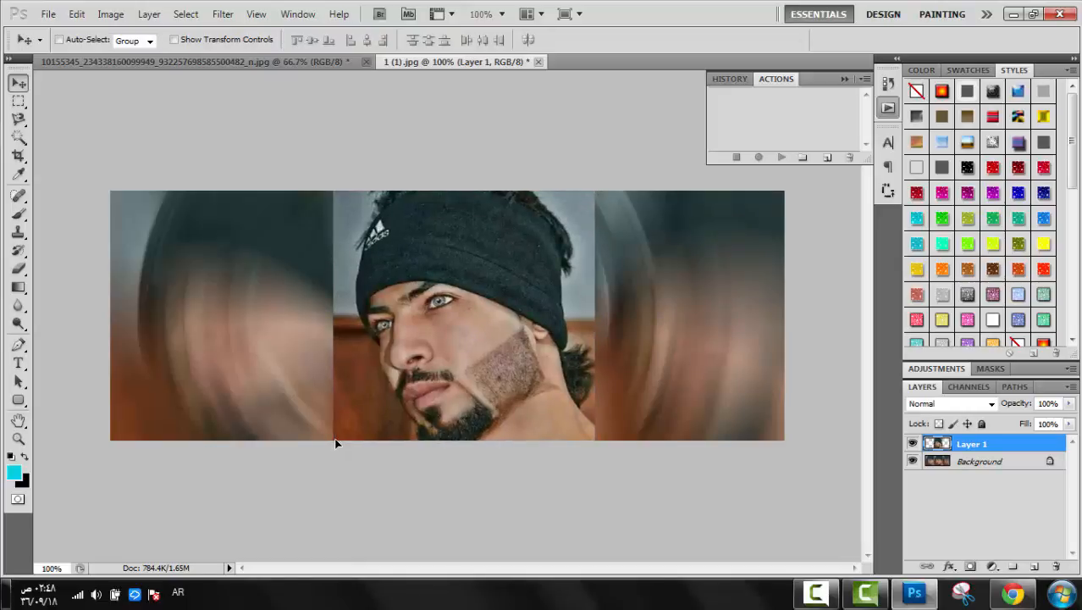
- Convert the blurred Background into a regular layer and move it above the sharp portrait layer
double_click(980, 460)
key("Return")
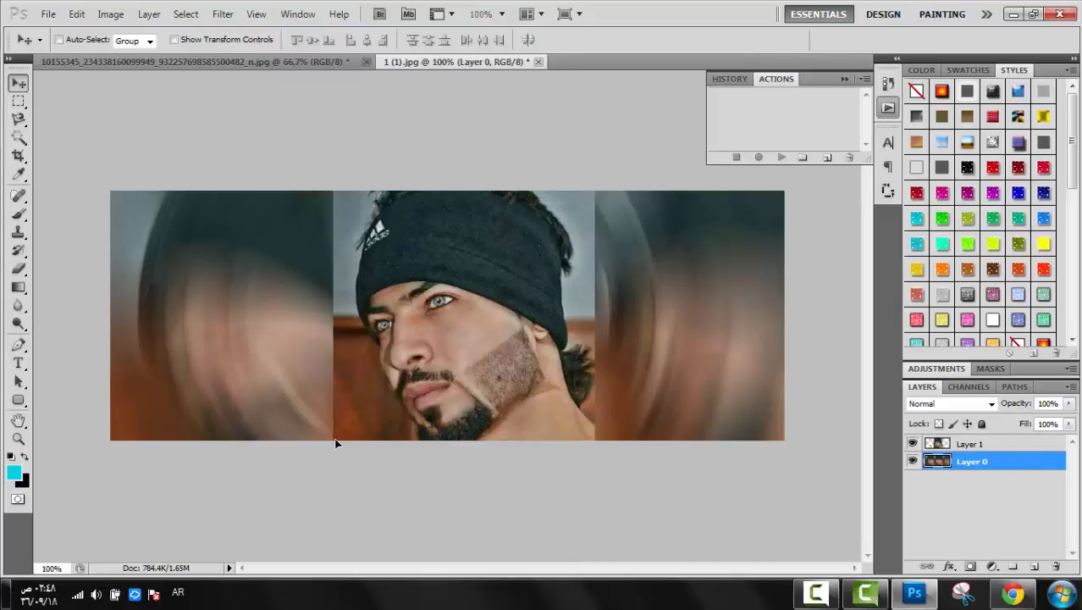
key("ctrl+bracketright")
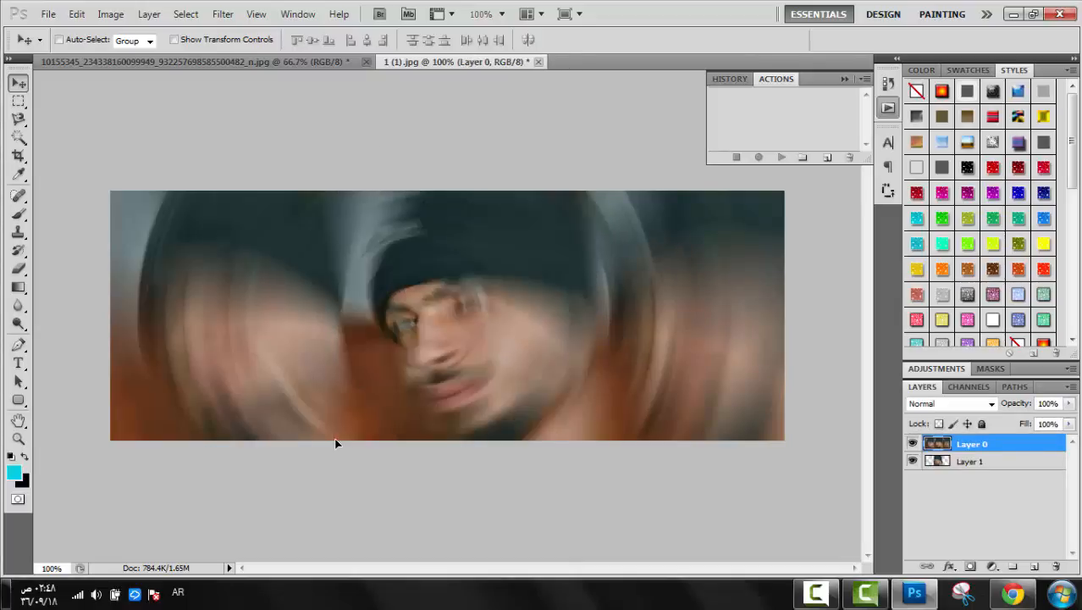
- Erase the center face on the blurred Layer 0 with a soft 84 px eraser to expose the sharp portrait underneath
key("e")
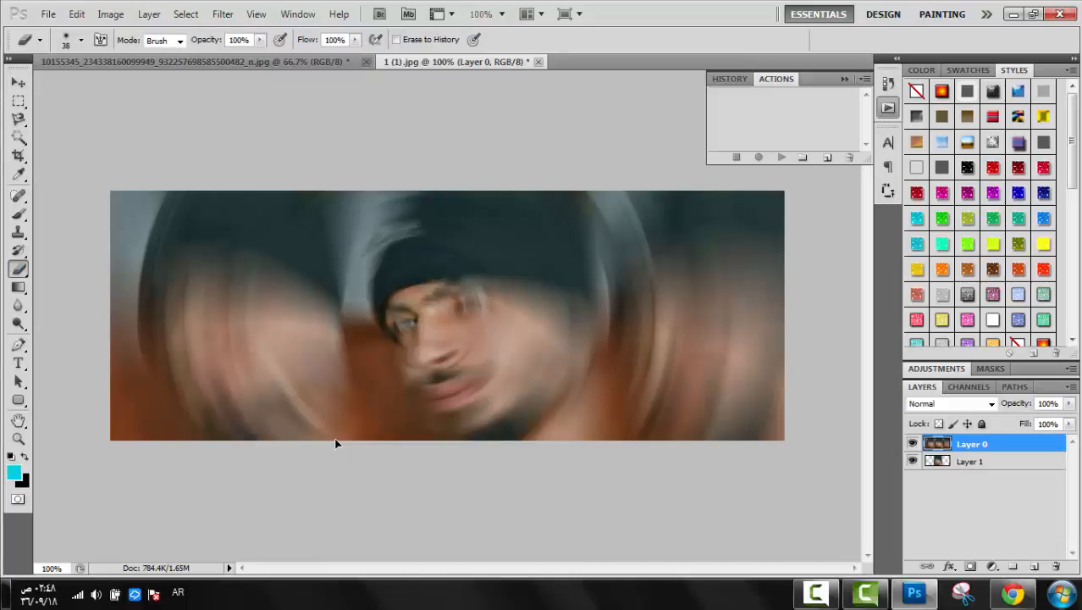
right_click(335, 443)
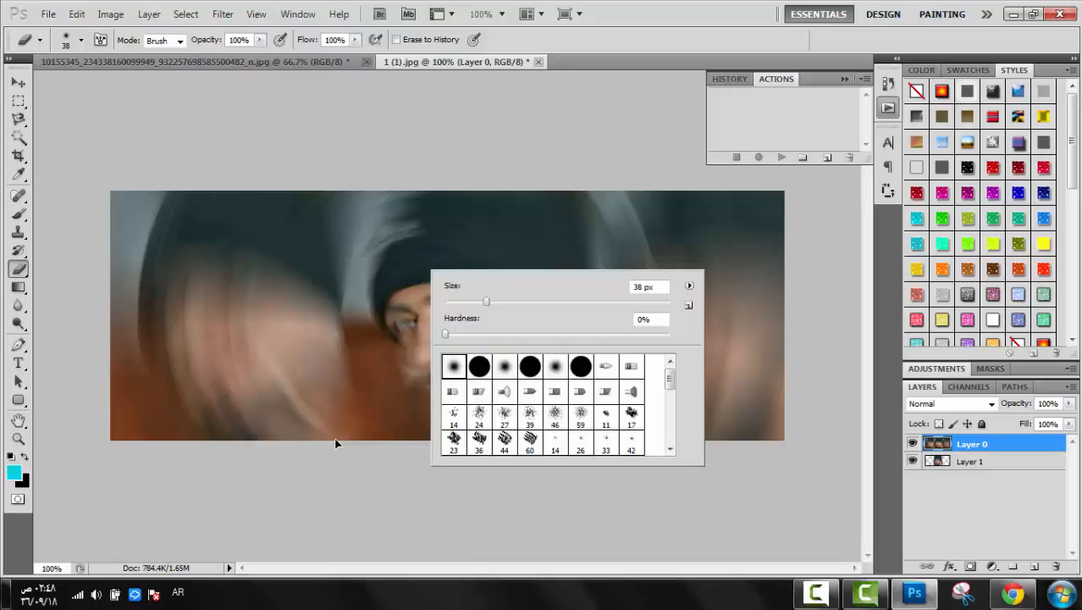
left_click_drag(486, 302, 495, 302)
key("Return")
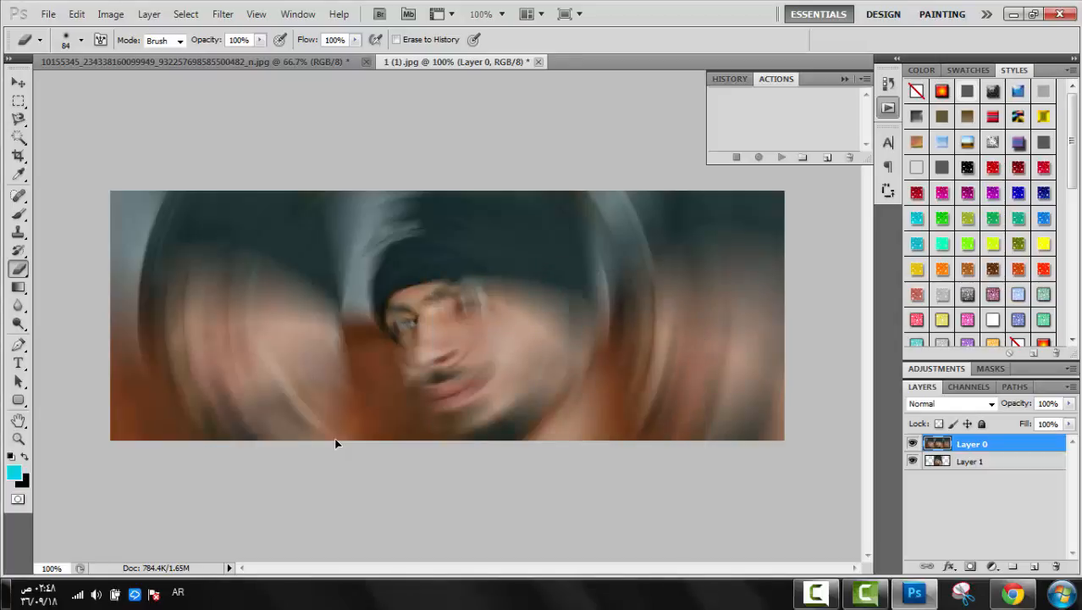
mouse_move(429, 291)
left_mouse_down()
mouse_move(444, 293)
mouse_move(404, 320)
mouse_move(457, 362)
mouse_move(388, 321)
mouse_move(491, 337)
mouse_move(414, 370)
mouse_move(388, 318)
mouse_move(494, 346)
left_mouse_up()
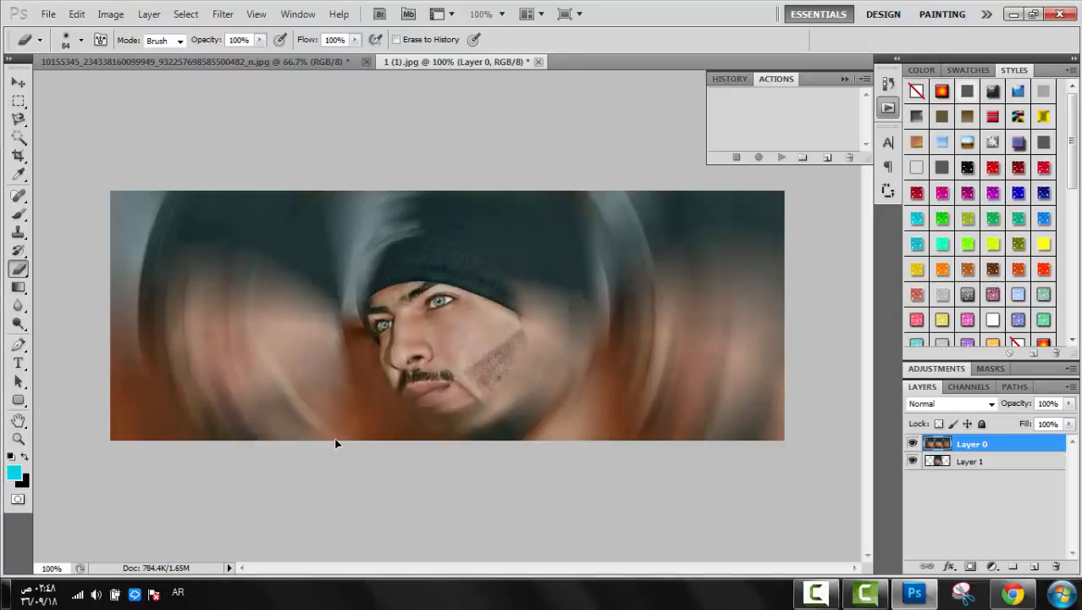
mouse_move(430, 402)
left_mouse_down()
mouse_move(364, 297)
mouse_move(445, 409)
left_mouse_up()
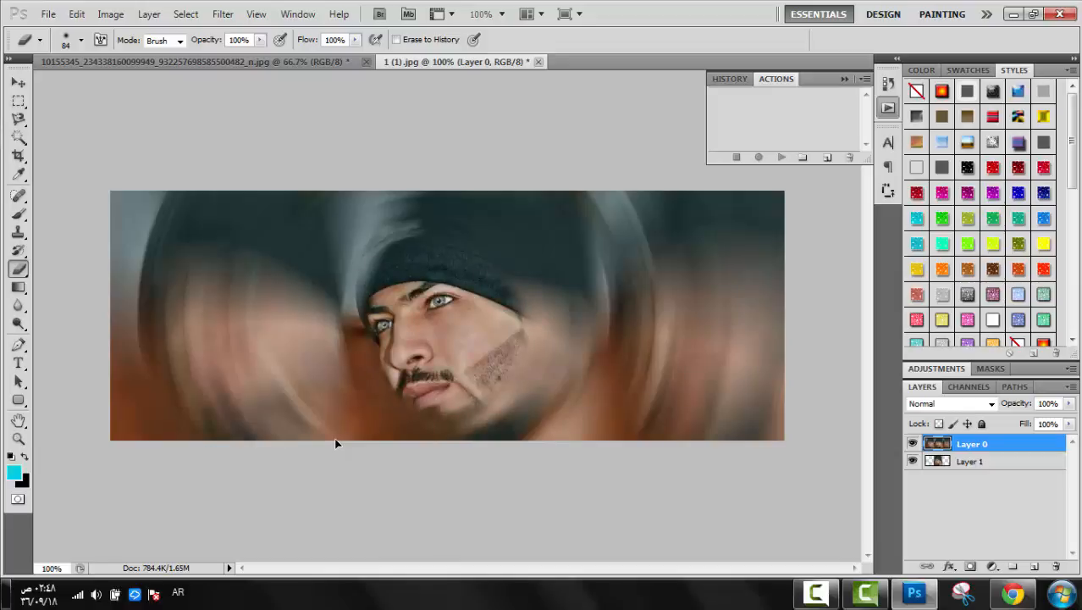
left_click_drag(512, 286, 550, 338)
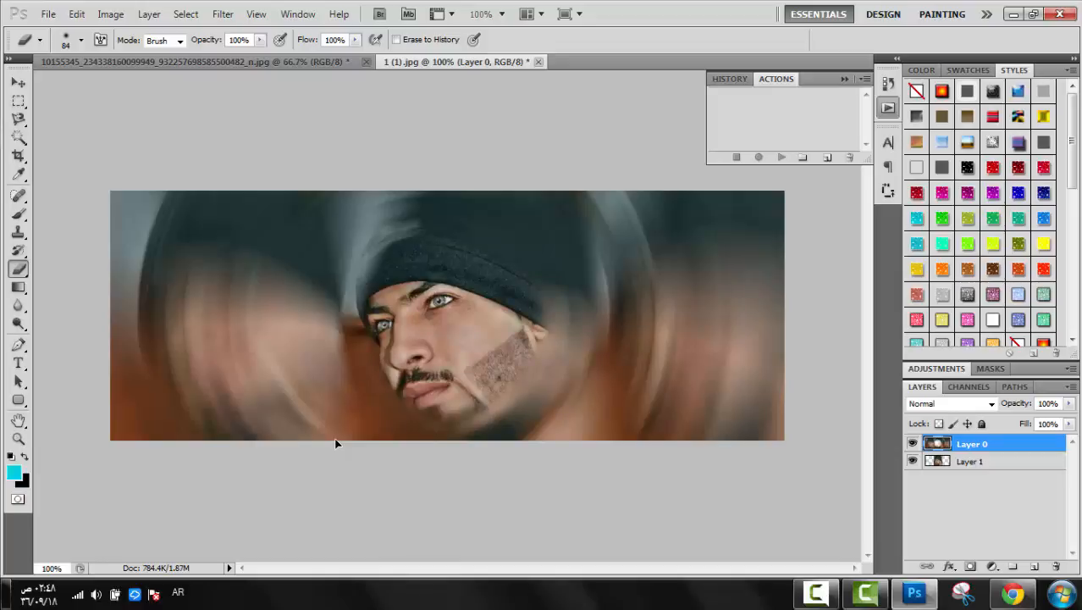
key("v")
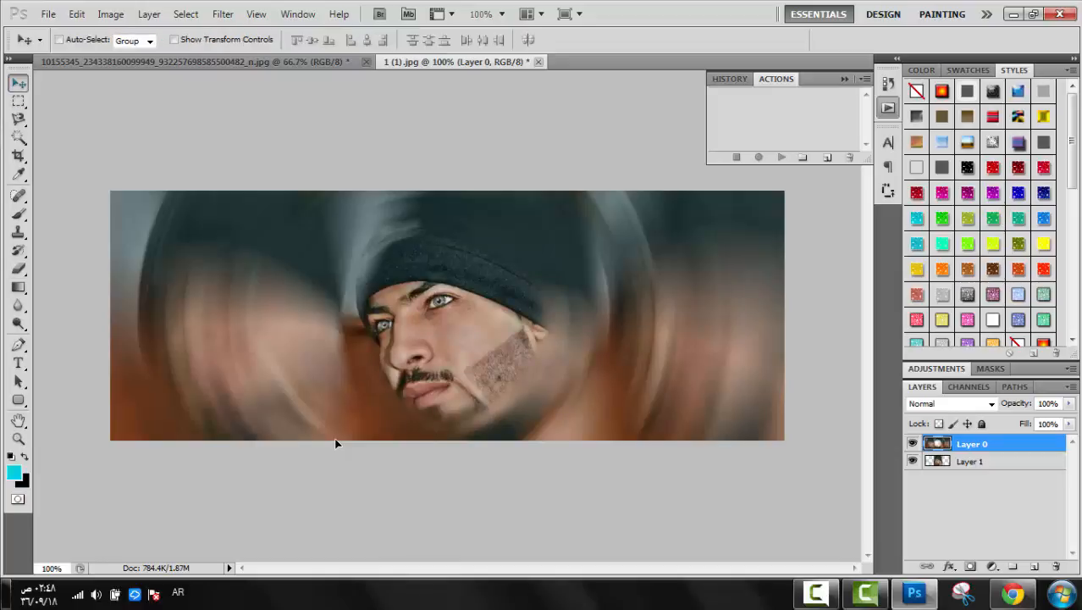
key("alt+f")
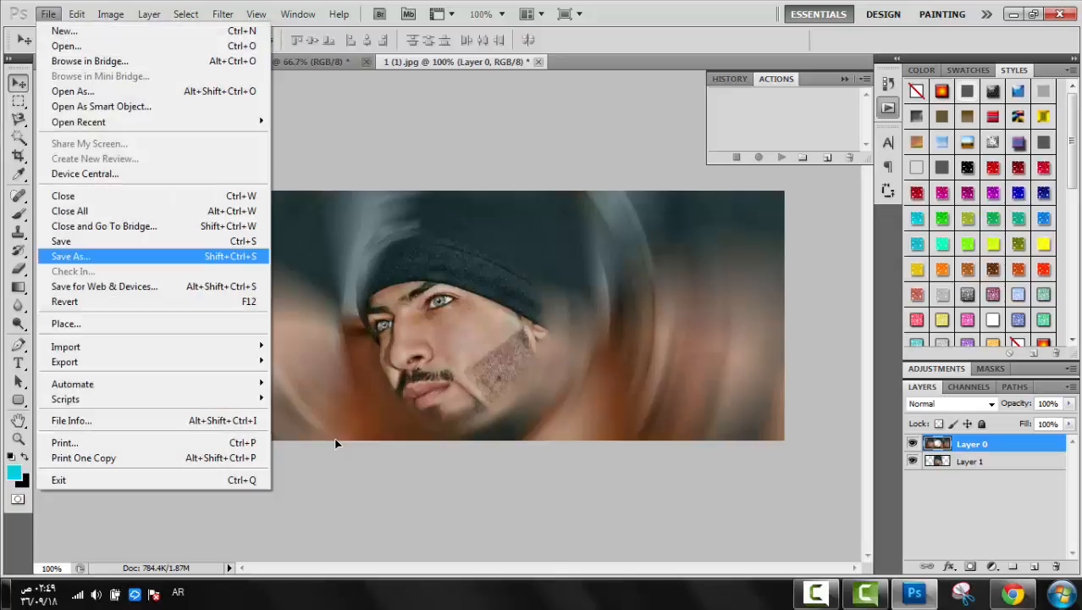
key("Escape")
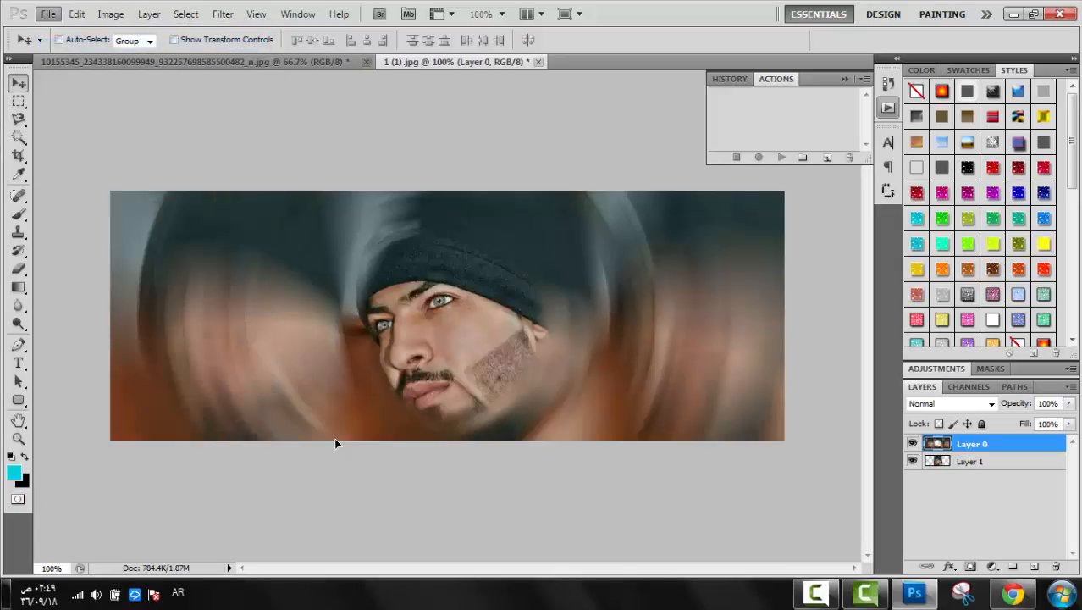
key("Escape")
- Open the تاثير فوتوشوب ٢ PSD file from the تاثيرات folder
key("ctrl+o")
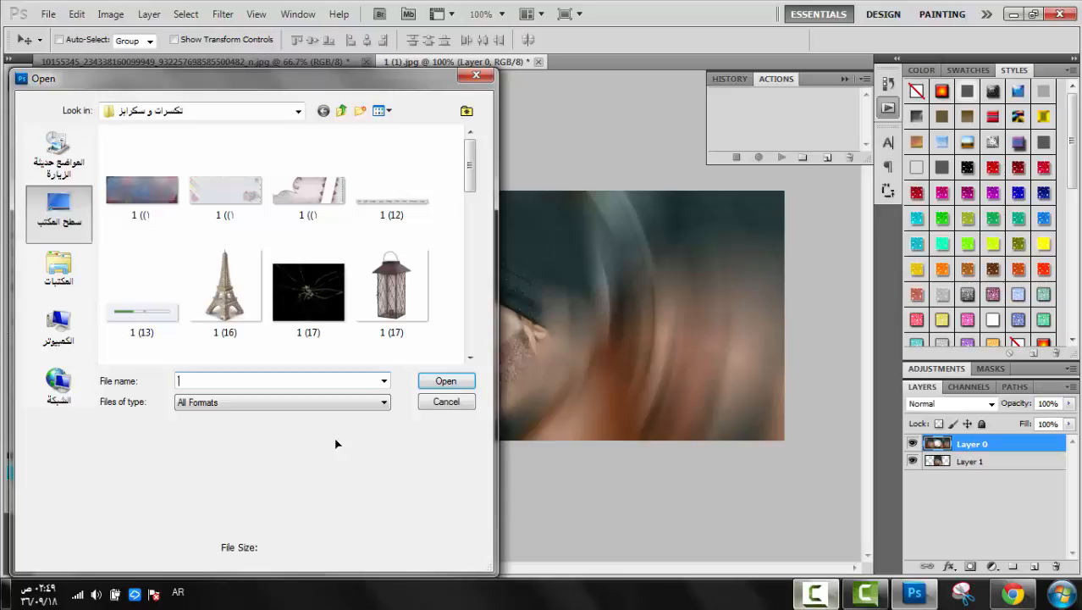
key("F9")
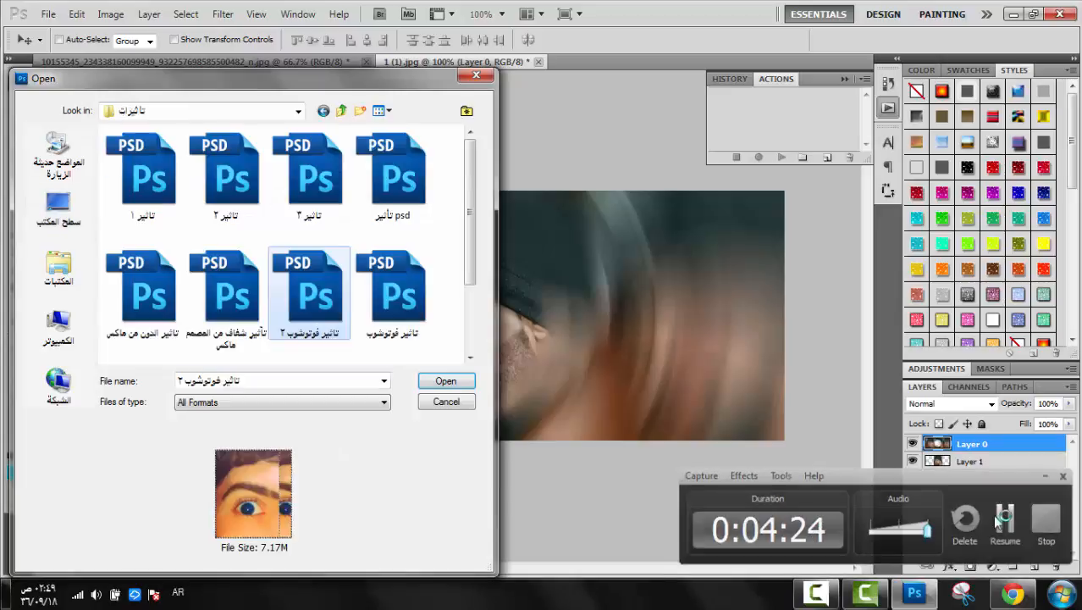
left_click(462, 385)
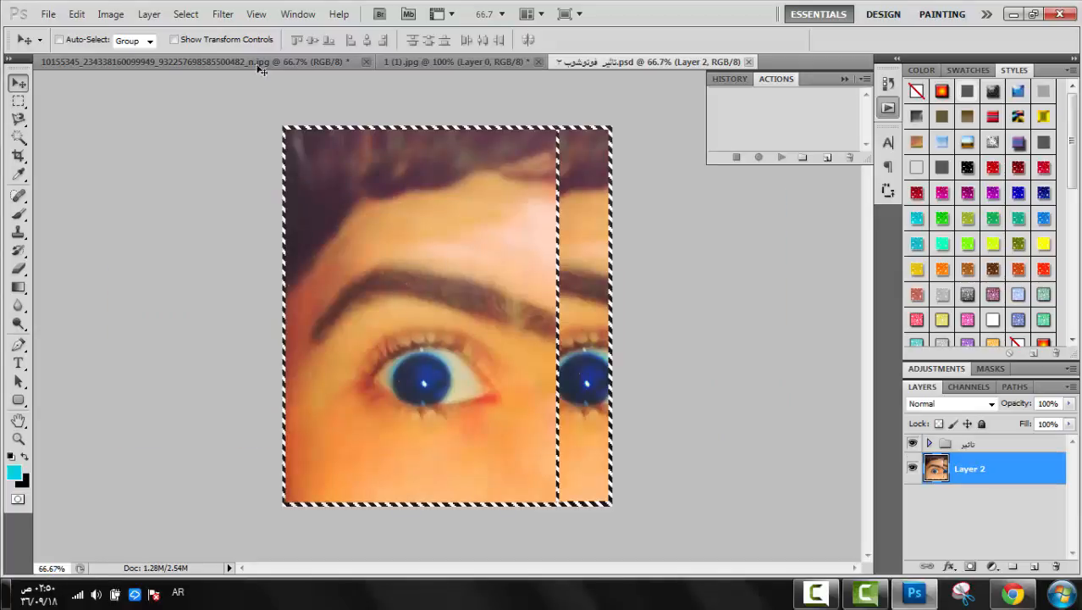
- Return to the 1 (1).jpg banner and set the Brush tool to 12 px over the portrait's eyes
left_click(419, 62)
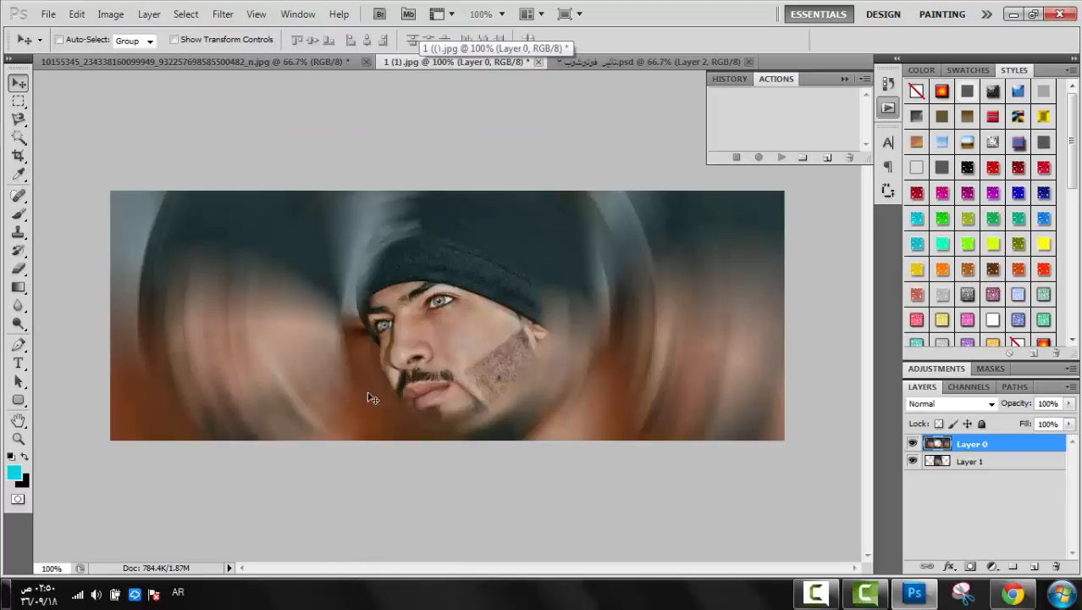
left_click(19, 438)
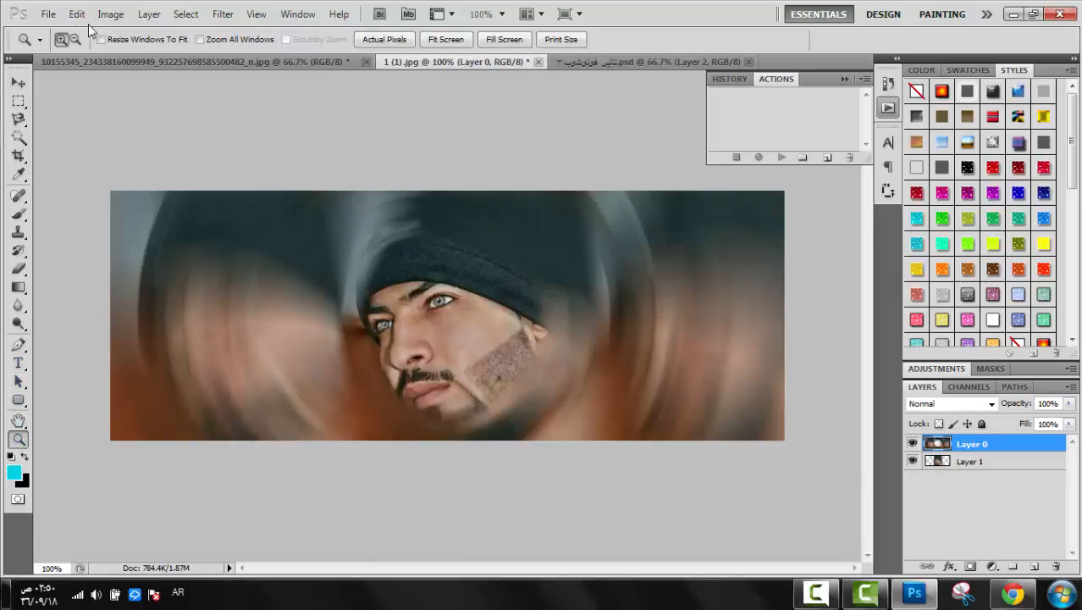
left_click(432, 305)
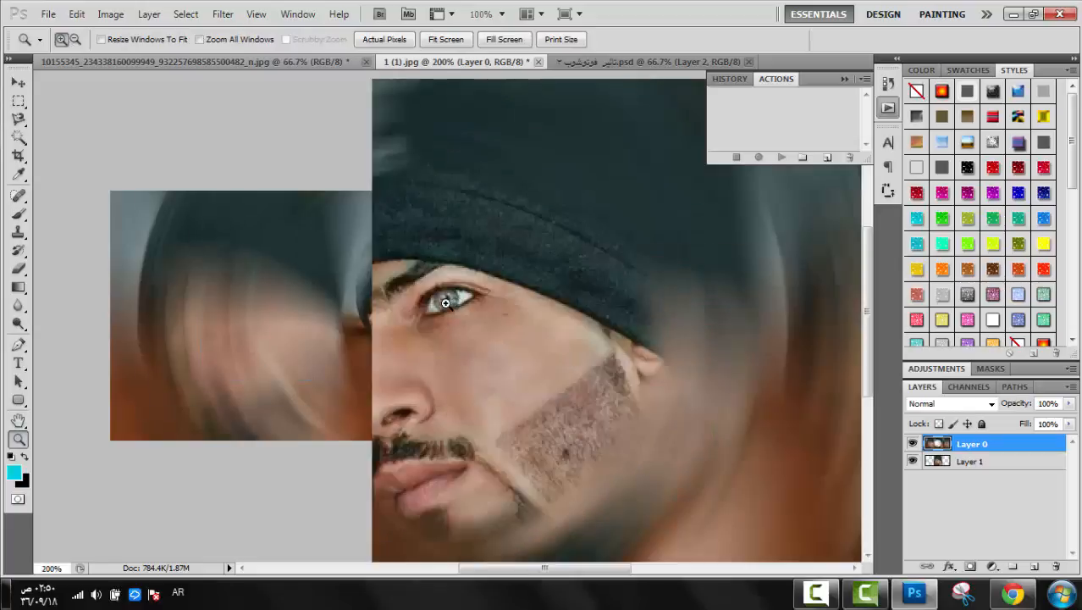
left_click(434, 305)
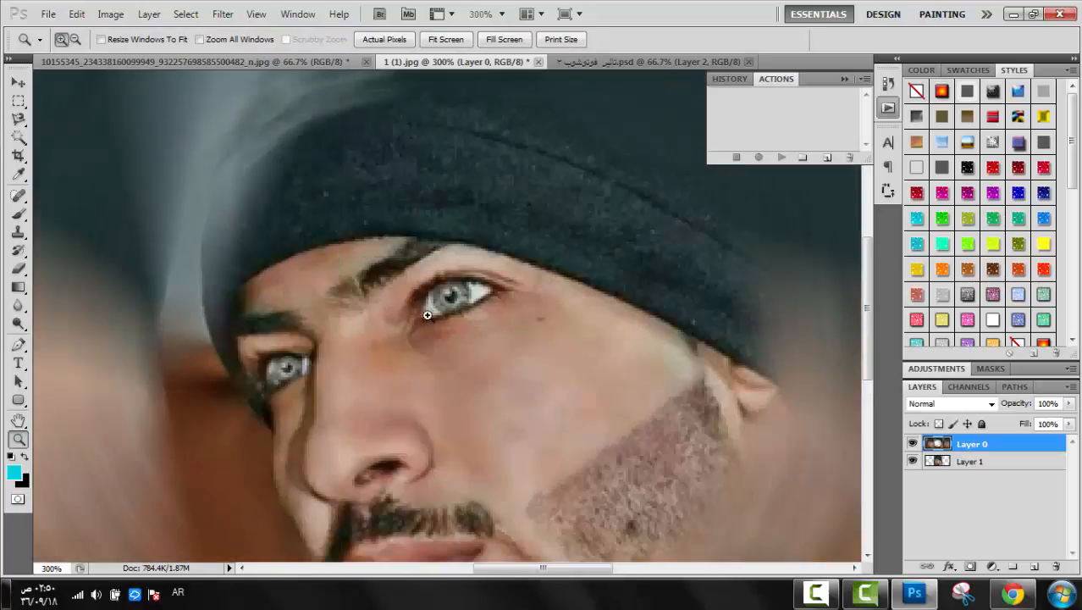
left_click(17, 212)
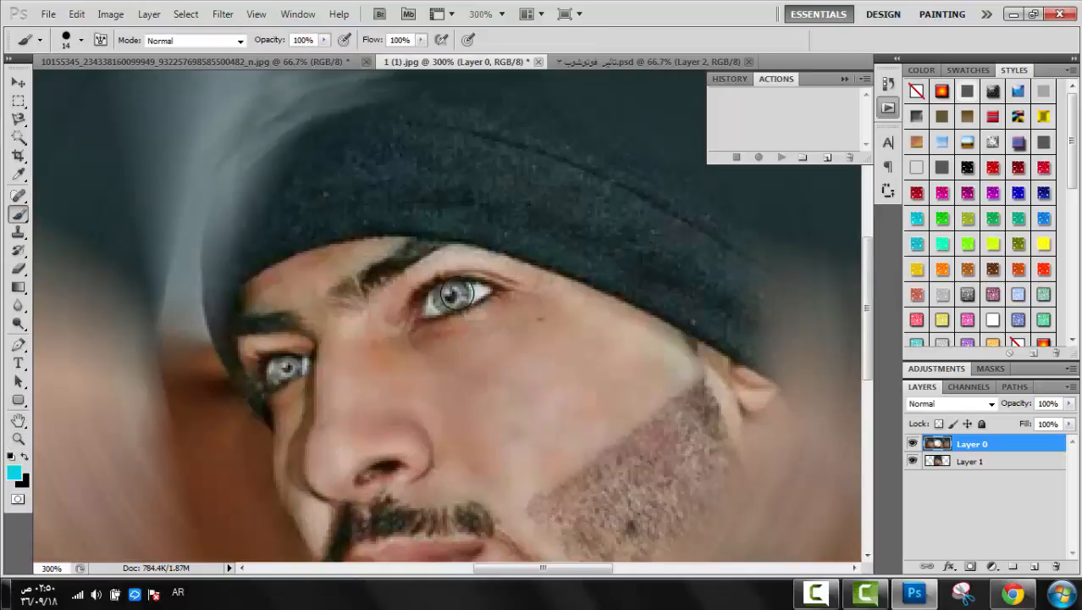
right_click(457, 295)
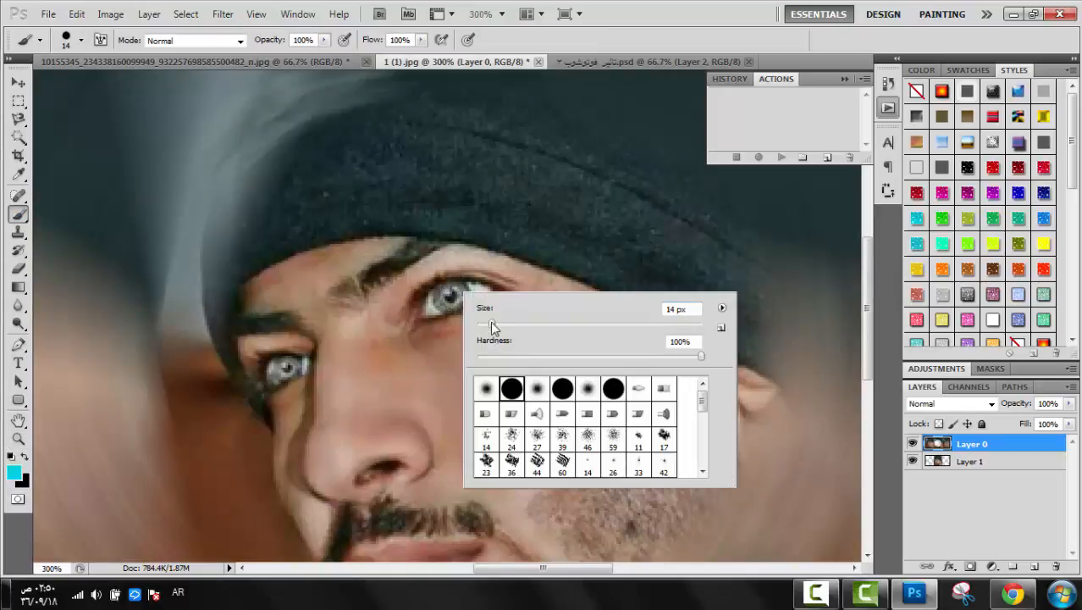
left_click_drag(489, 323, 488, 324)
key("Return")
- Try to recolor both irises by painting cyan dots on Layer 0 and setting that layer's blend mode to Color
left_click(448, 298)
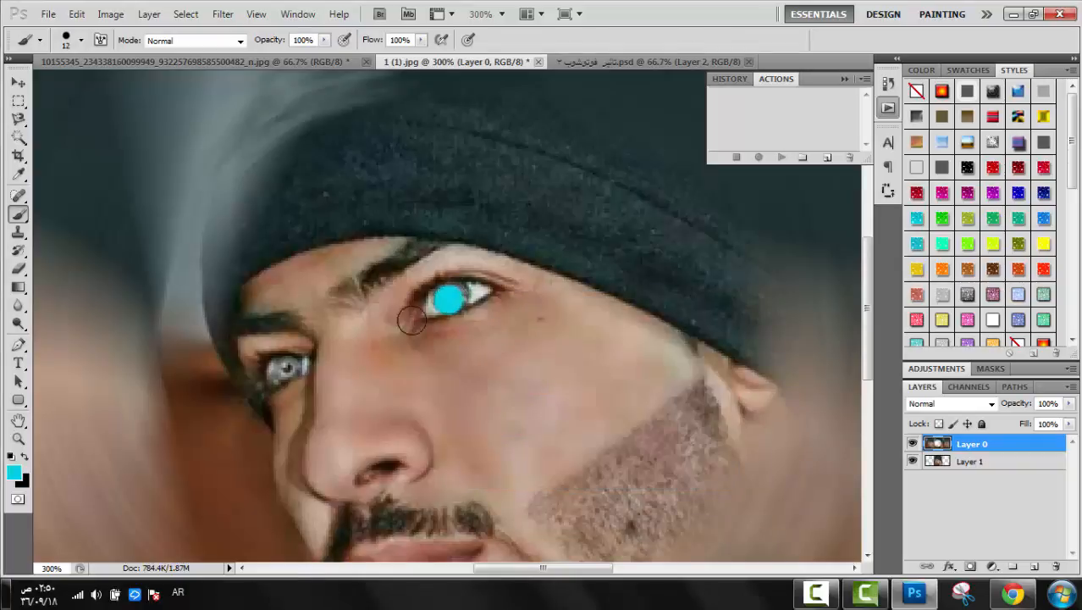
left_click(282, 371)
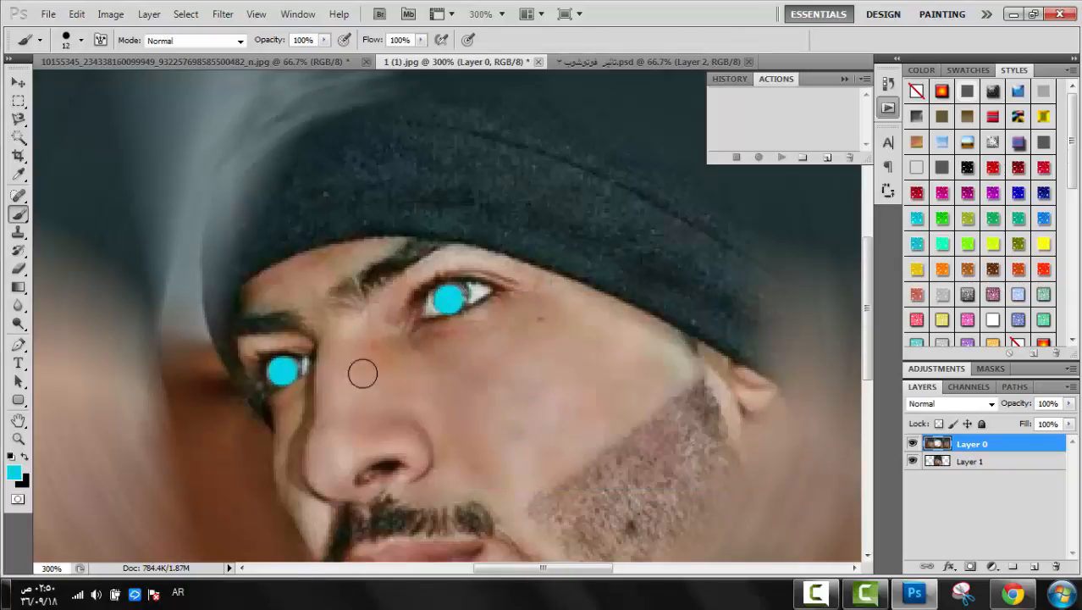
left_click(993, 404)
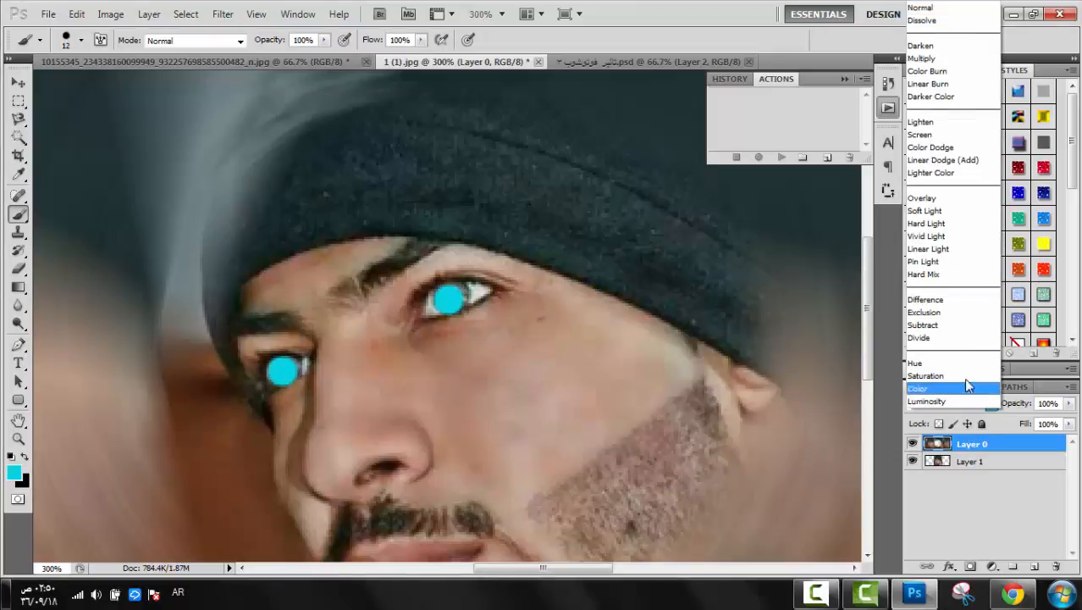
left_click(961, 379)
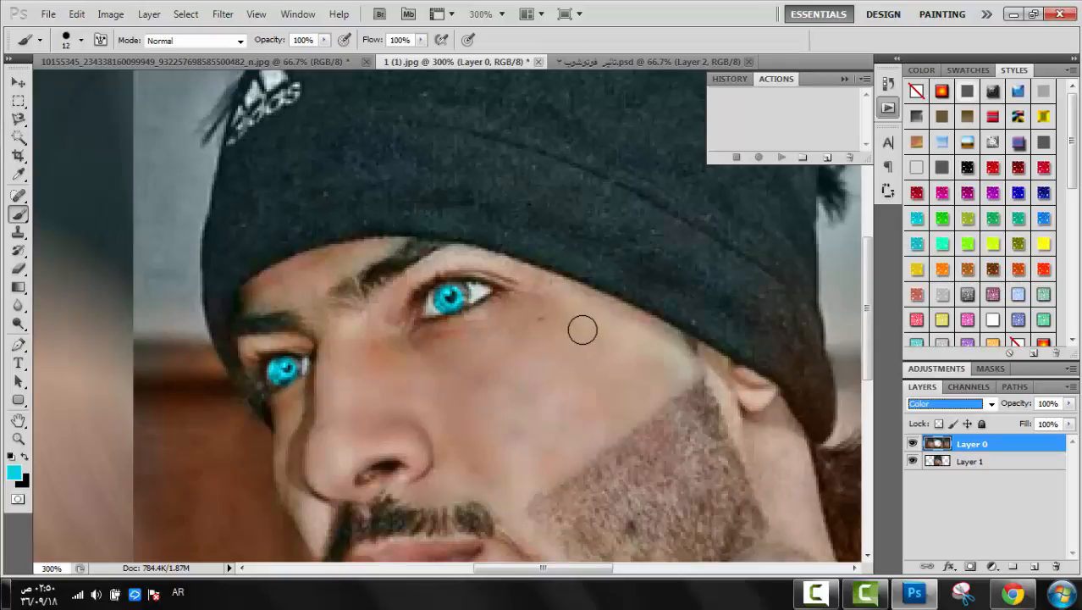
key("shift+alt+n")
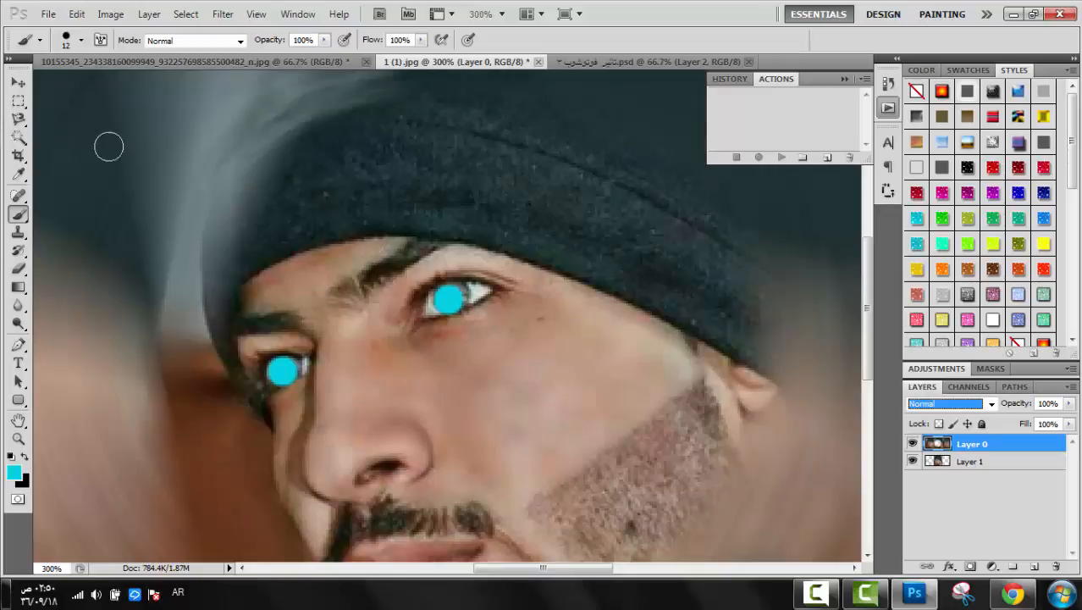
- Add an empty layer above Layer 0 and set its blend mode to Color
left_click(18, 82)
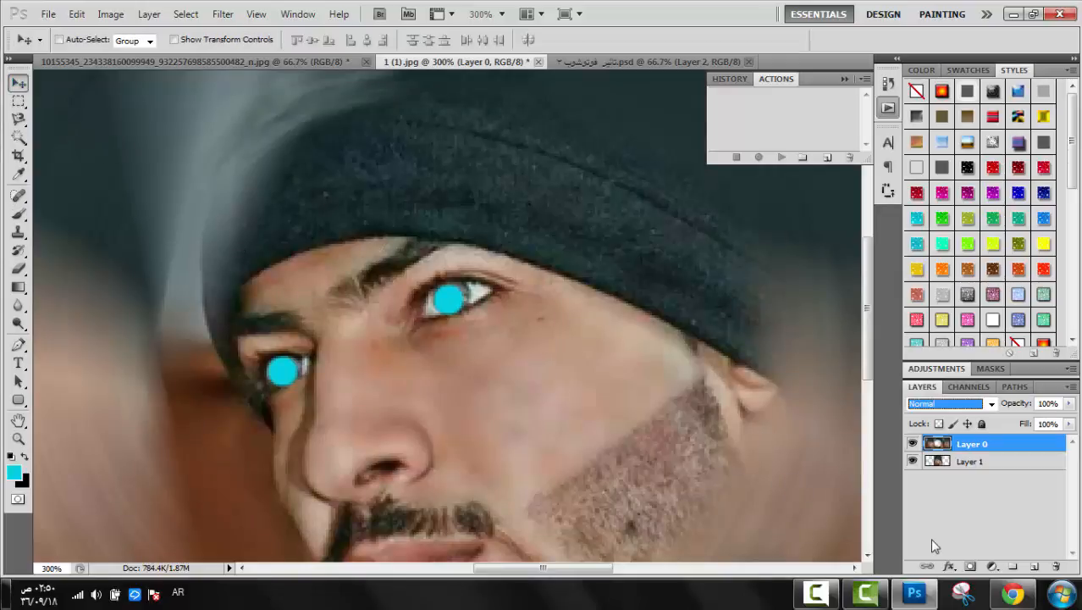
left_click(1035, 566)
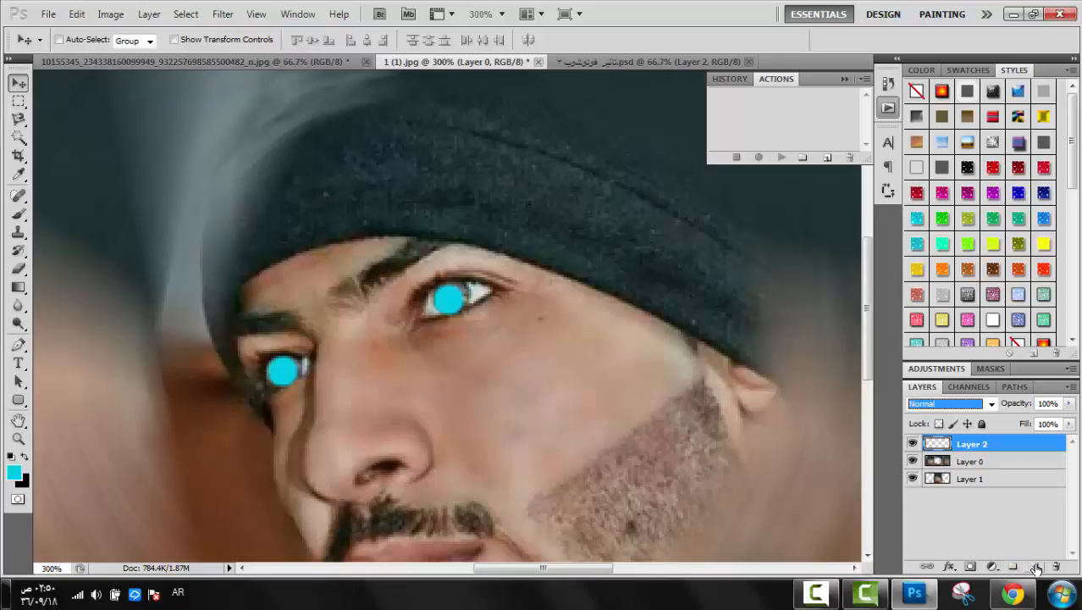
left_click(999, 466)
left_click(912, 462)
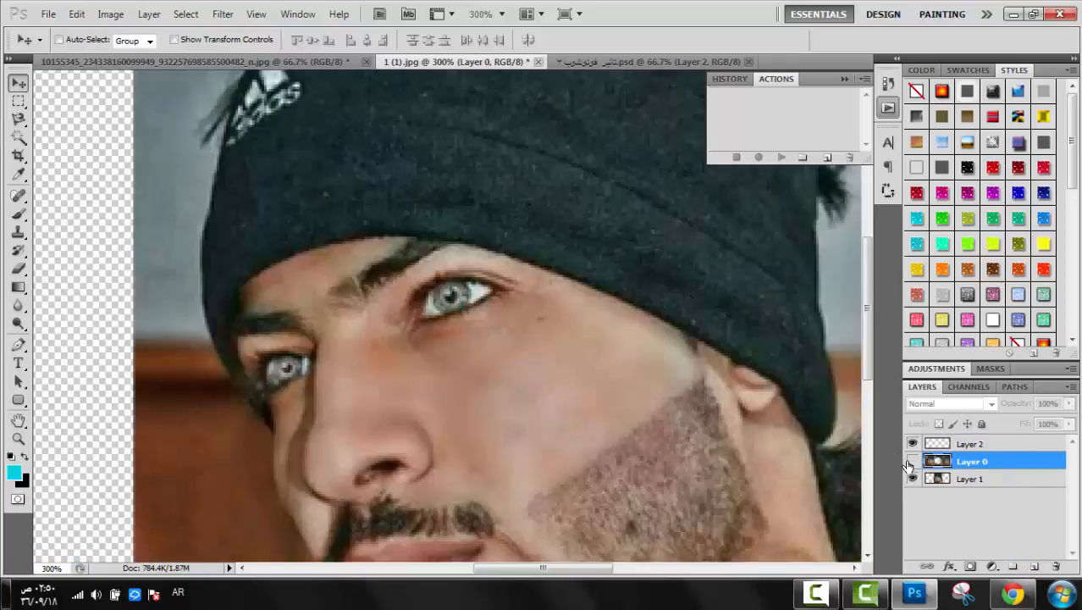
left_click(913, 462)
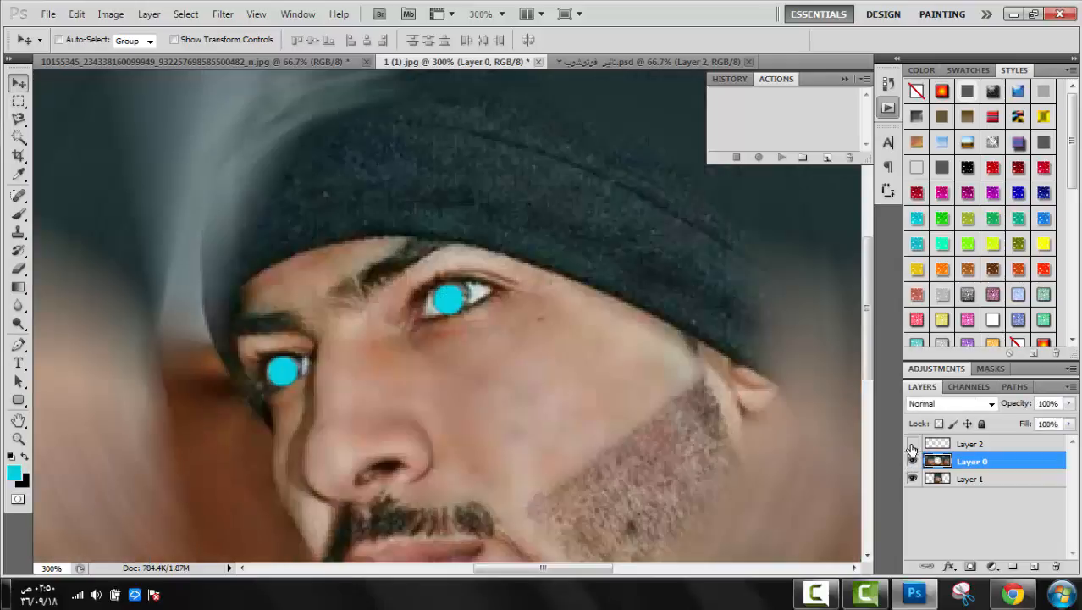
left_click(912, 446)
left_click(931, 443)
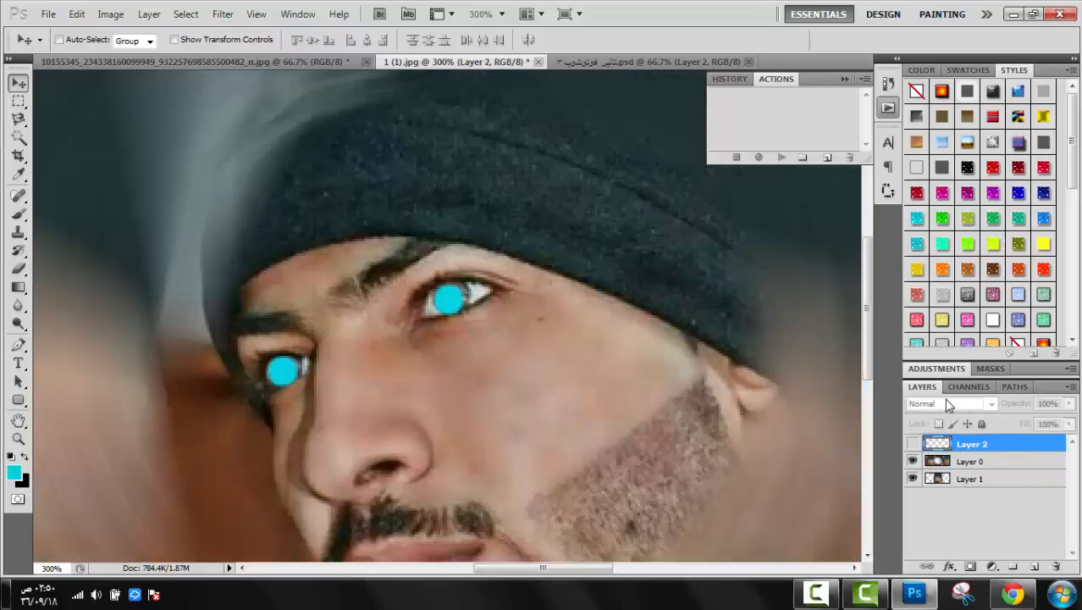
left_click(912, 444)
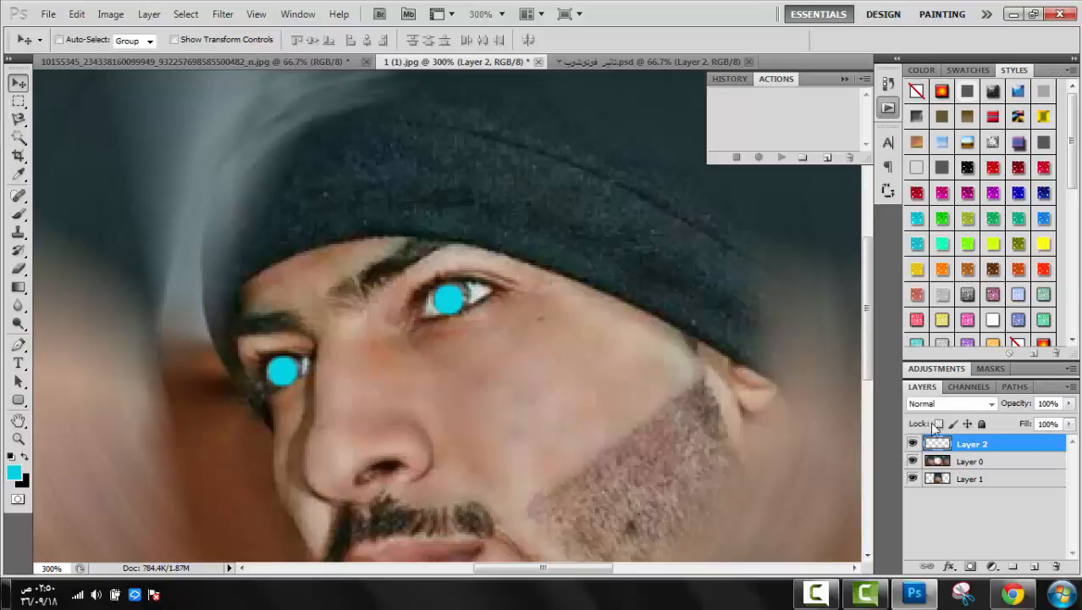
left_click(946, 404)
left_click(940, 404)
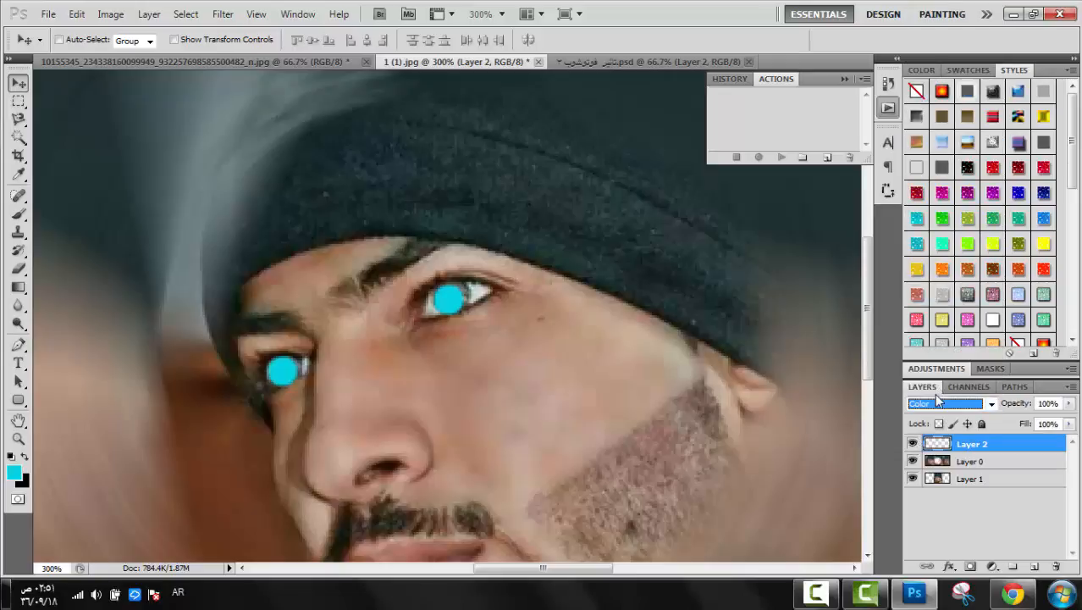
left_click(825, 595)
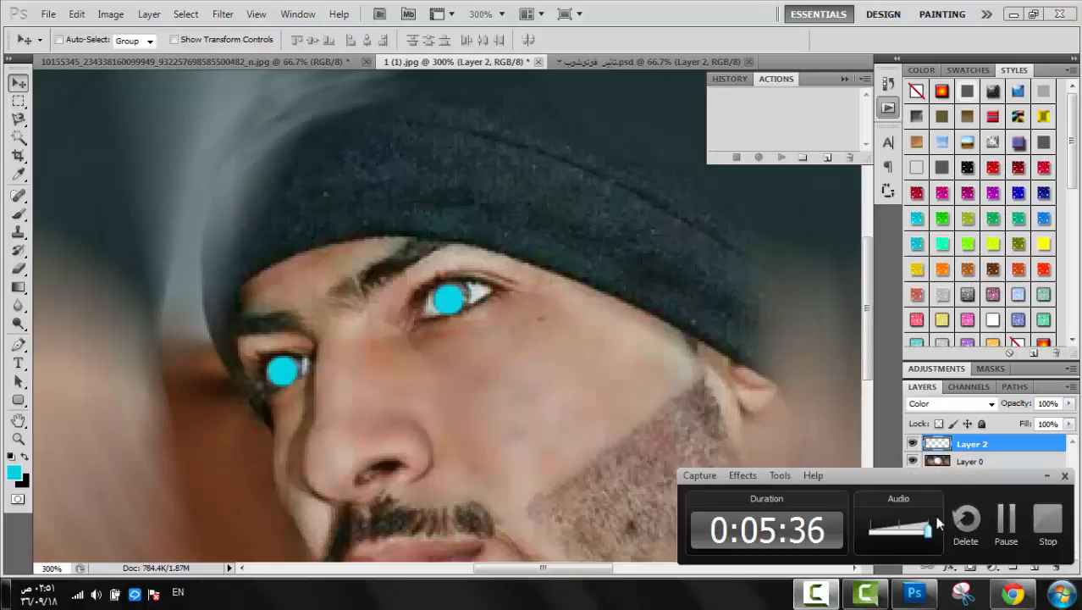
left_click(1000, 530)
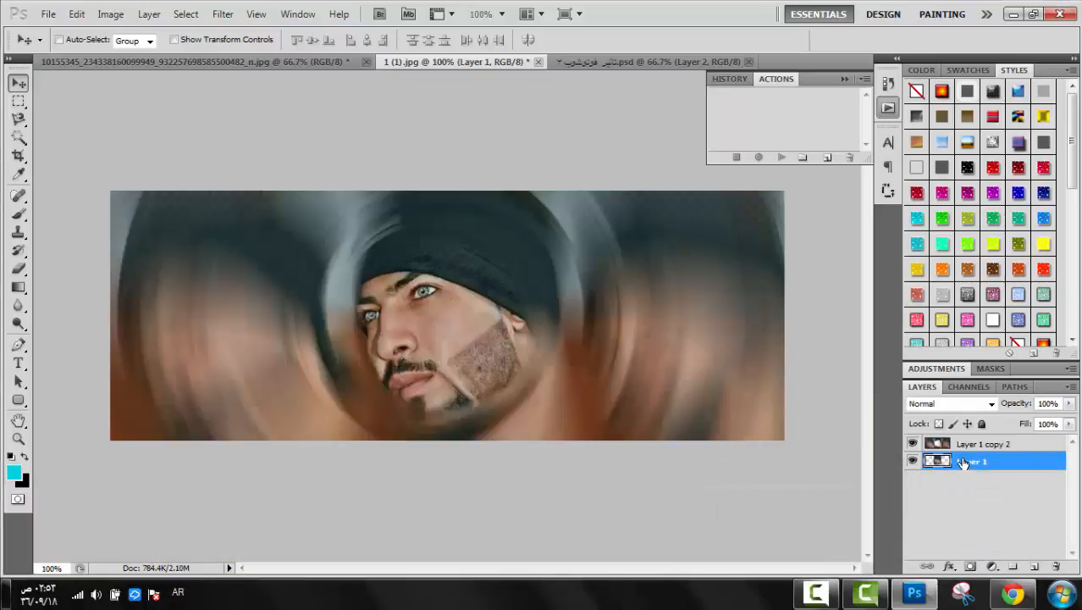
- Recolor both irises cyan by painting 12 px brush dots on a new layer above Layer 1 and setting it to Color blending
left_click(1034, 565)
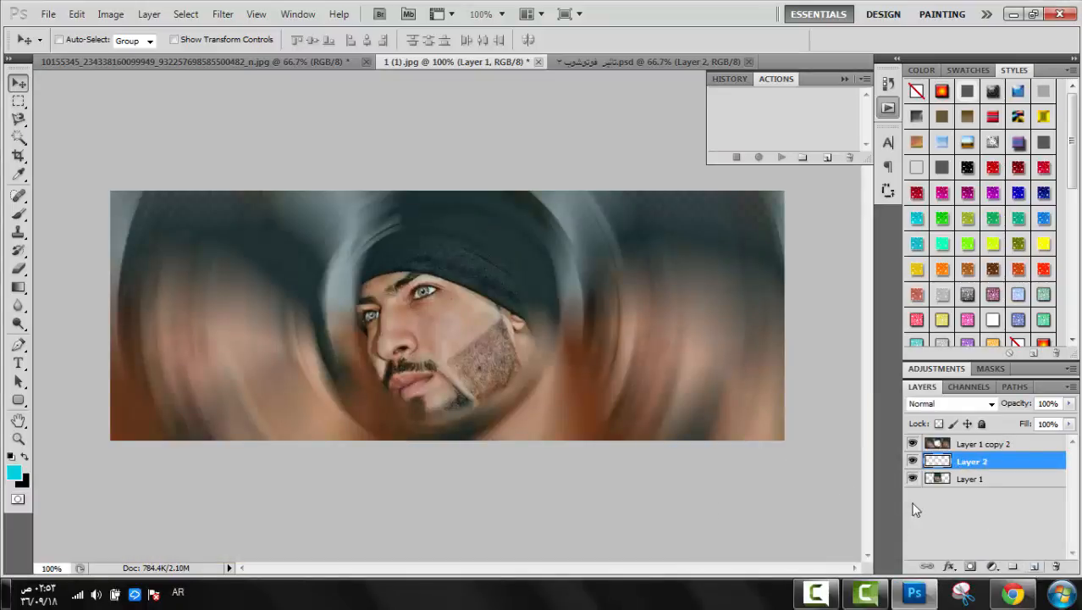
left_click(18, 213)
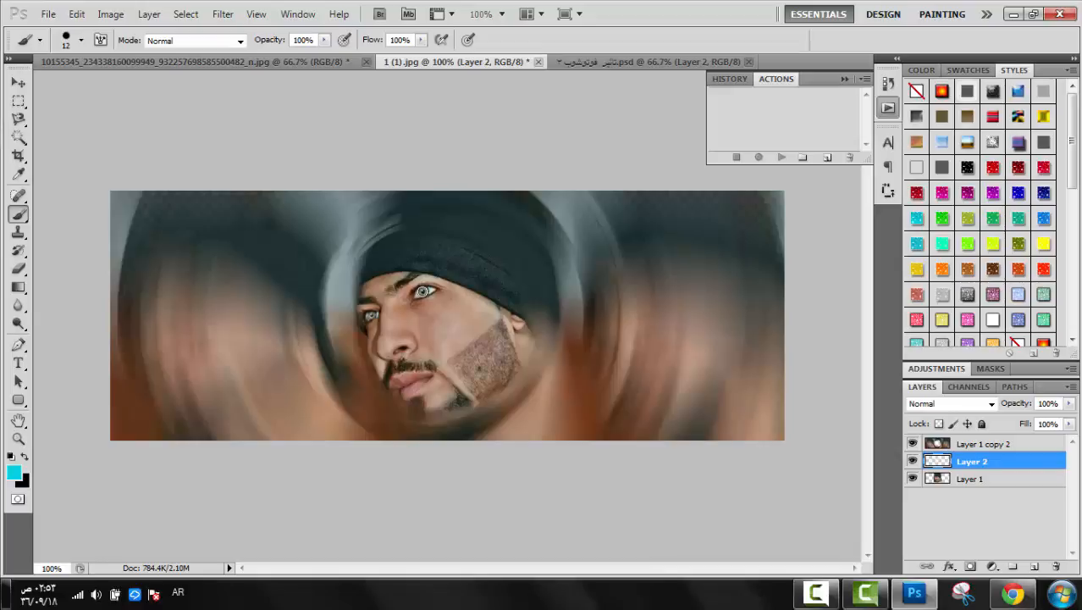
left_click(422, 291)
left_click(370, 315)
left_click(911, 404)
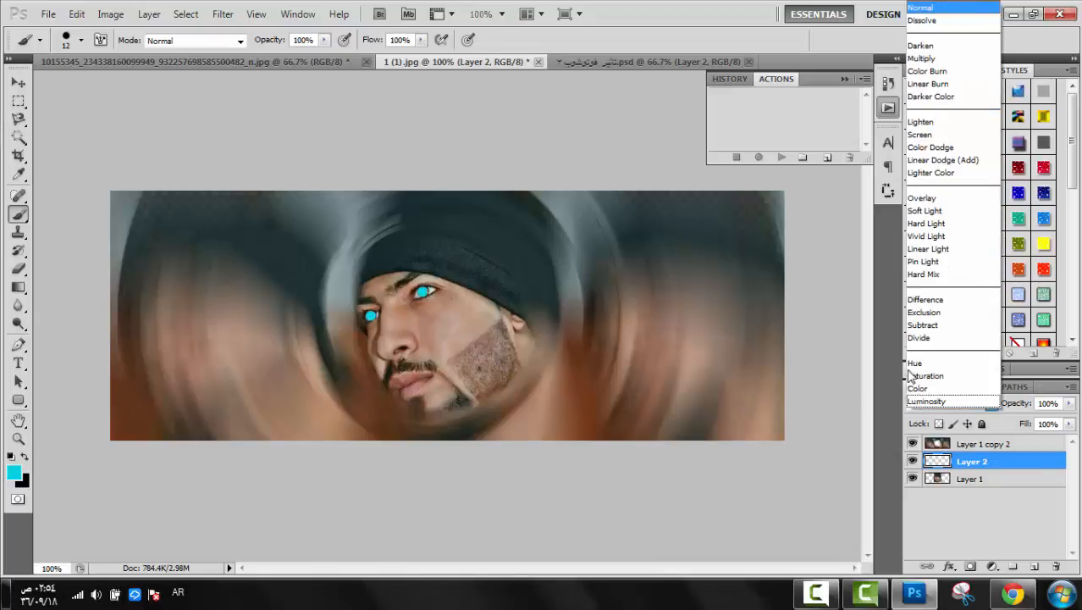
left_click(915, 388)
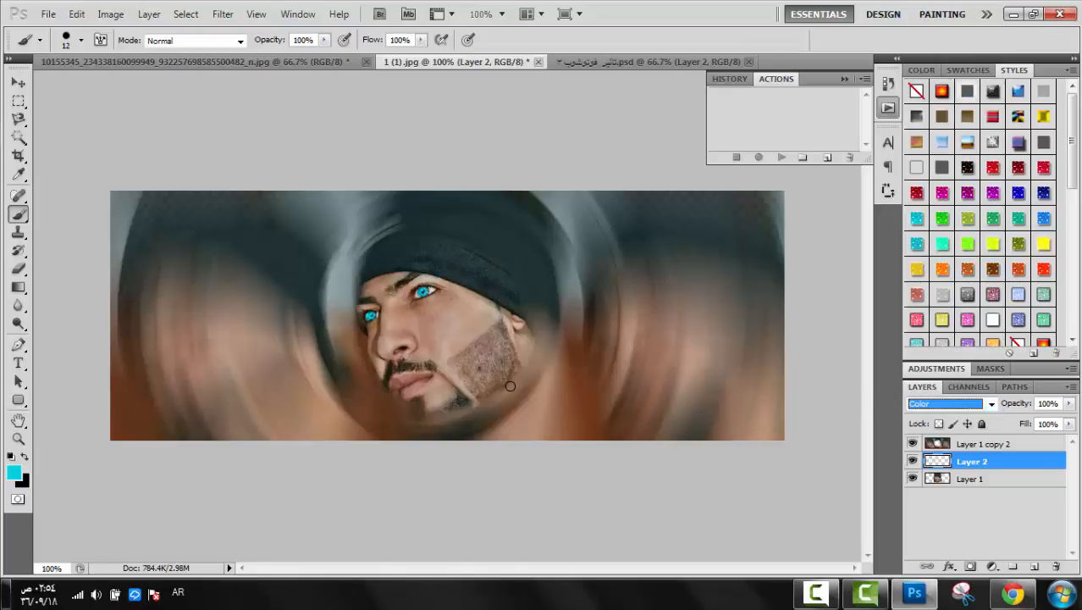
- Select the تاثير group in the effects PSD file, with the Move tool active
left_click(18, 82)
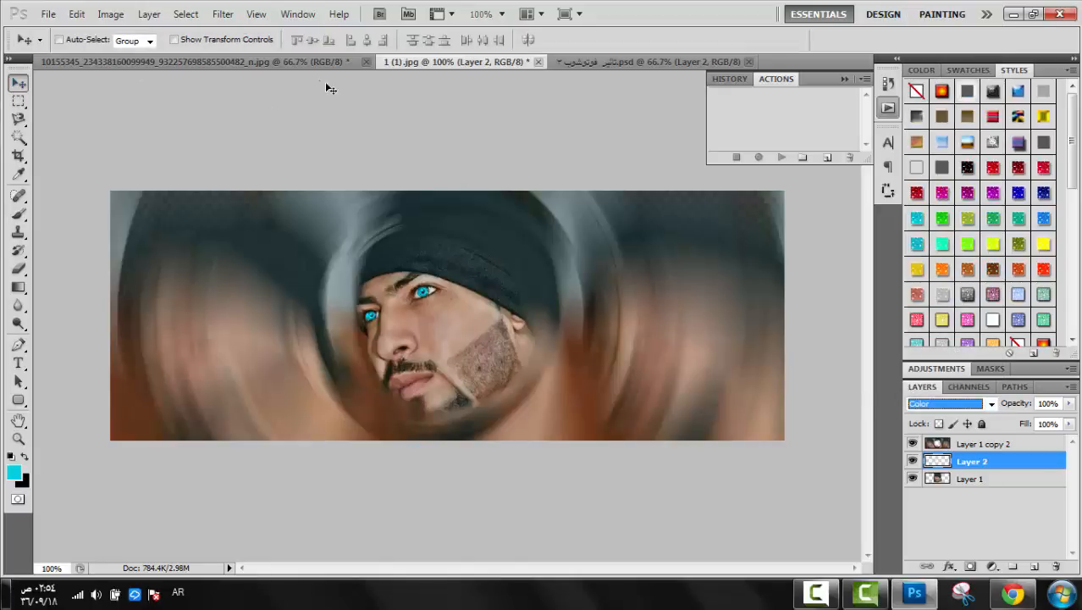
left_click(579, 60)
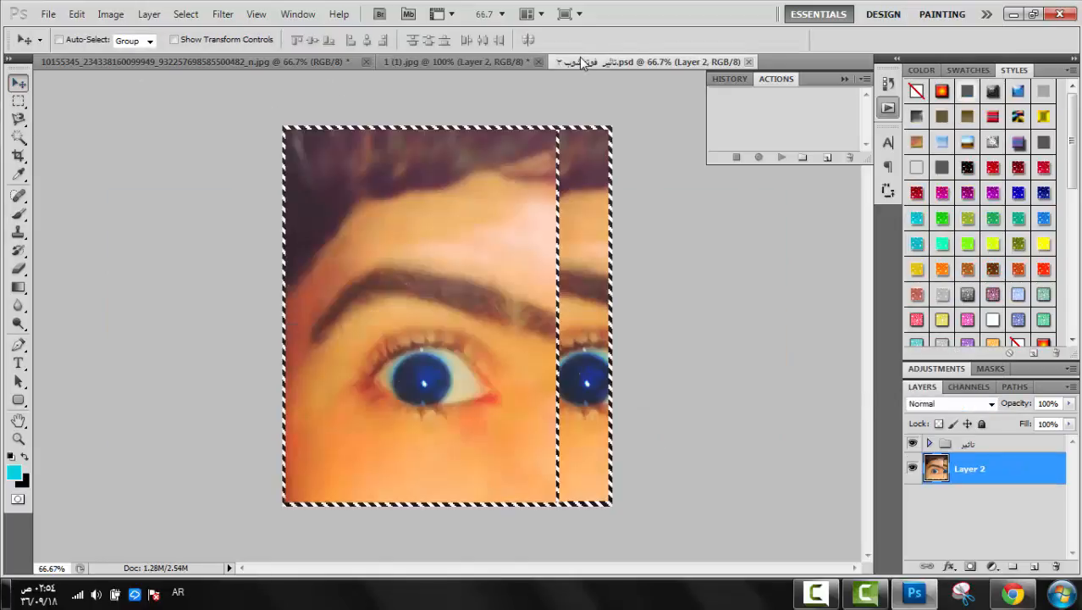
left_click(955, 442)
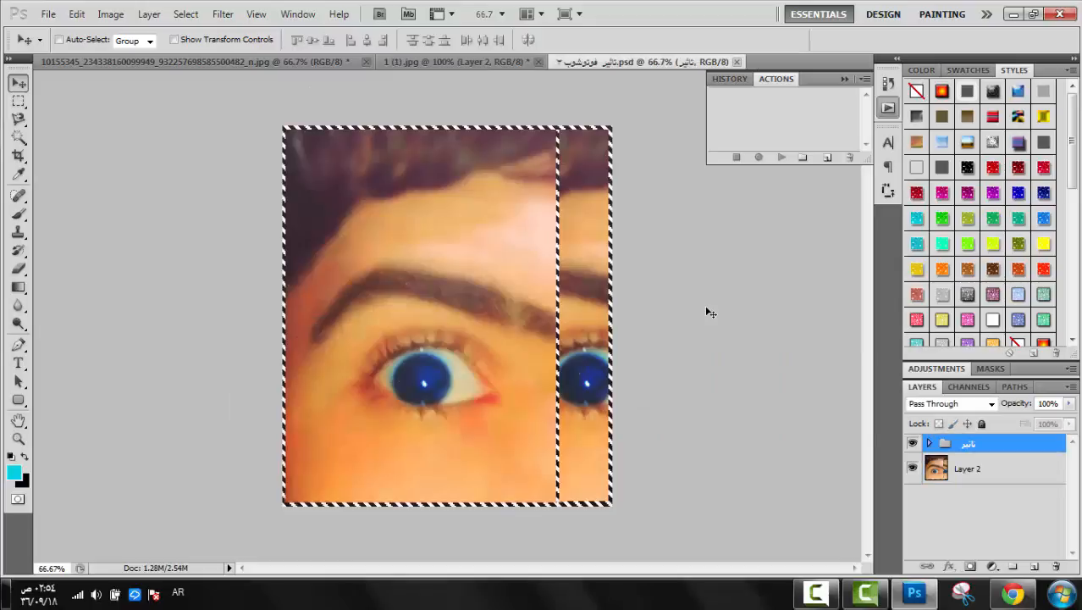
- Merge all three layers of the 1 (1).jpg banner into one
left_click(500, 64)
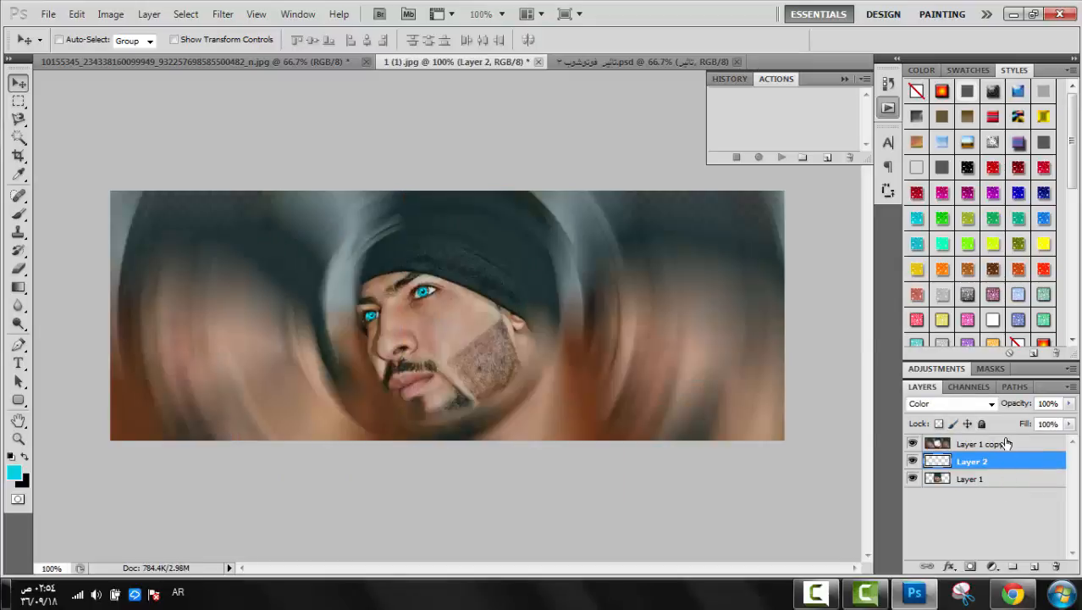
left_click(1006, 443)
left_click(1005, 480, "shift")
key("ctrl+e")
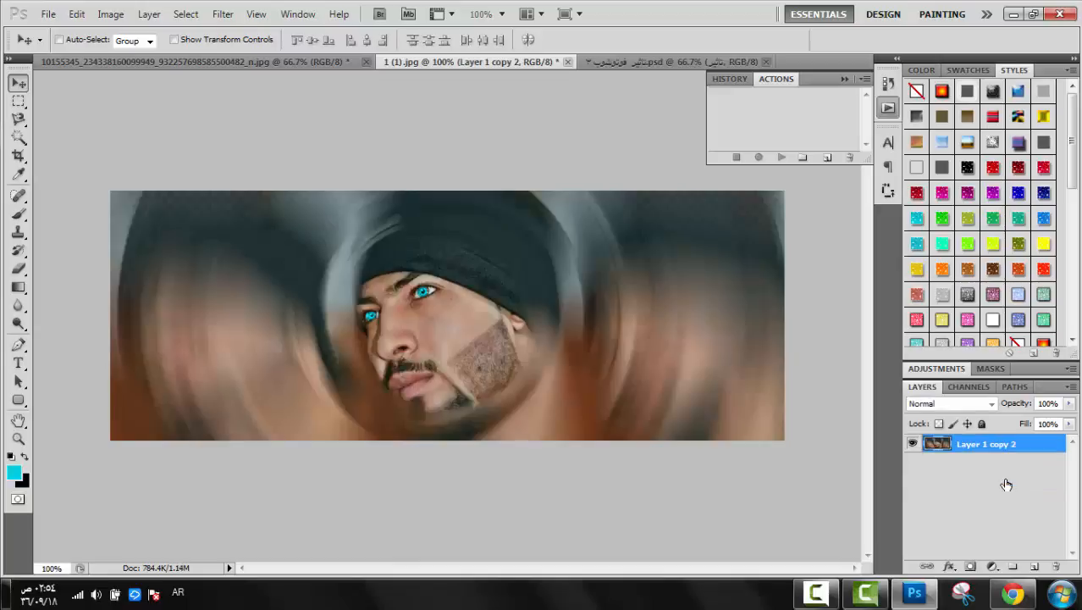
- Copy the تاثير group from the PSD into the 1 (1).jpg banner above the merged layer and set its opacity to 82%
left_click(654, 63)
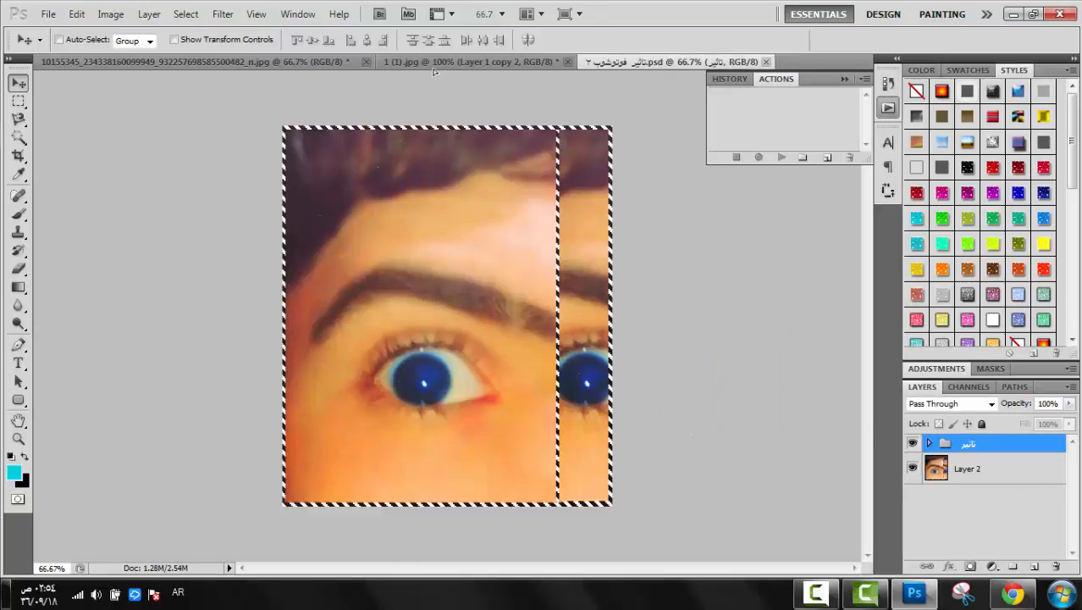
left_click_drag(434, 66, 523, 301)
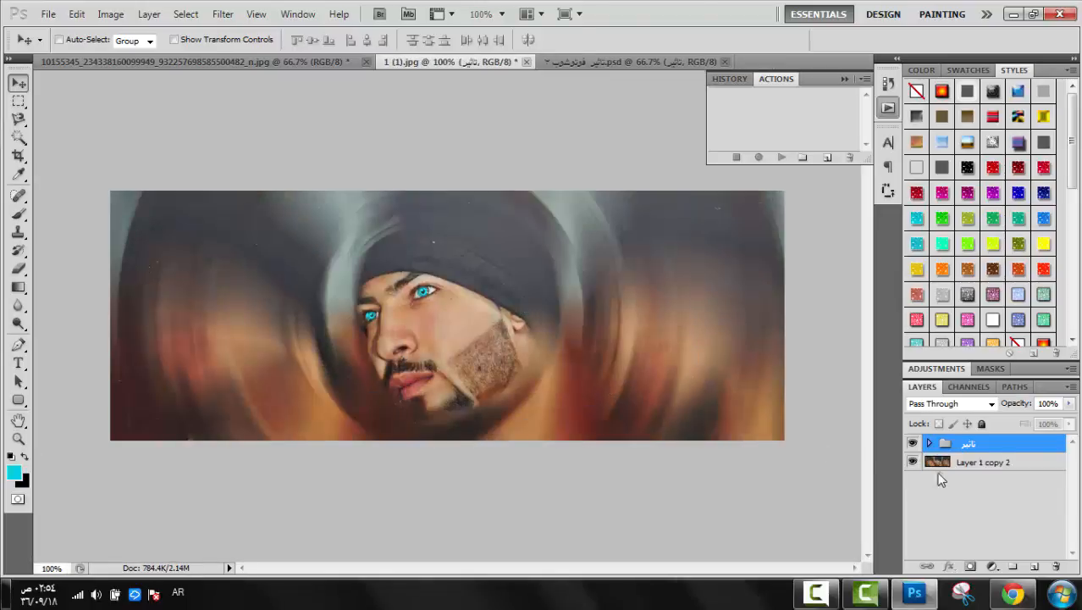
left_click_drag(1020, 407, 1005, 408)
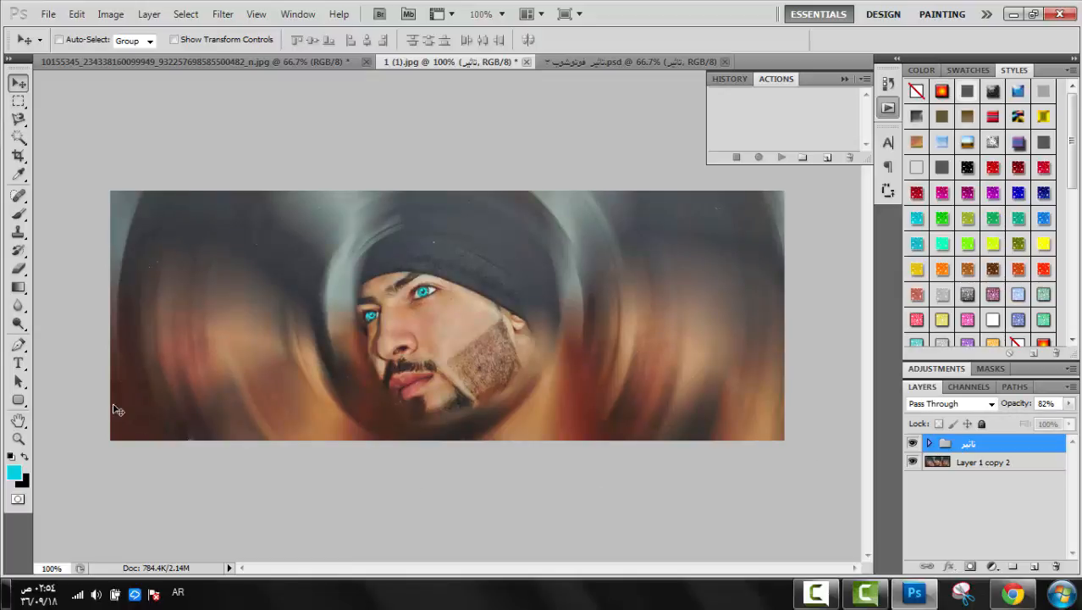
- Add the text "في" at 19 pt on the dark blurred area beside the portrait's cap and apply a red preset style to it
left_click(17, 363)
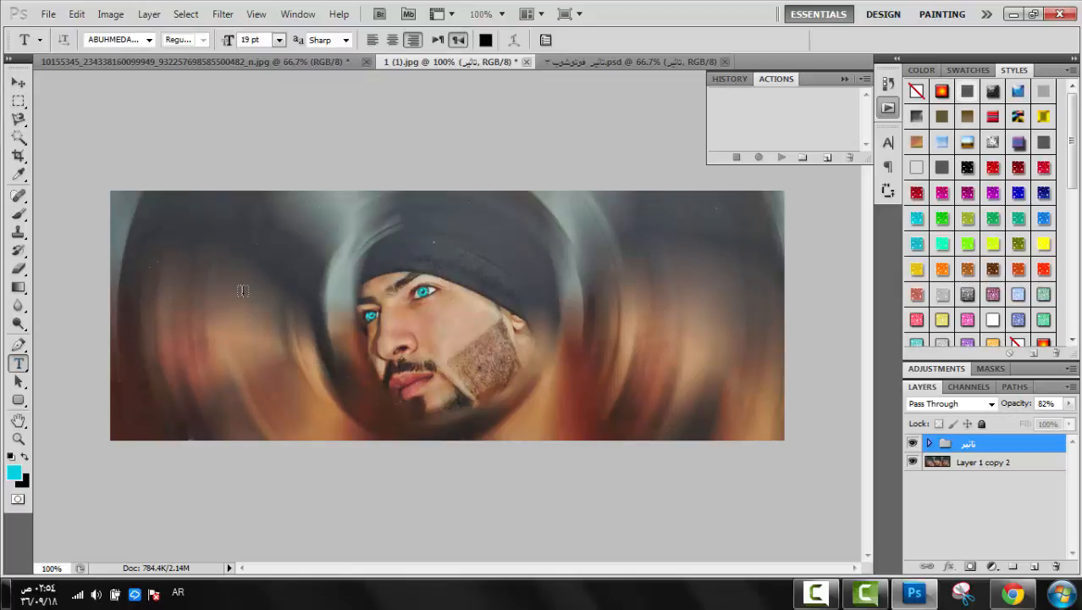
left_click(292, 226)
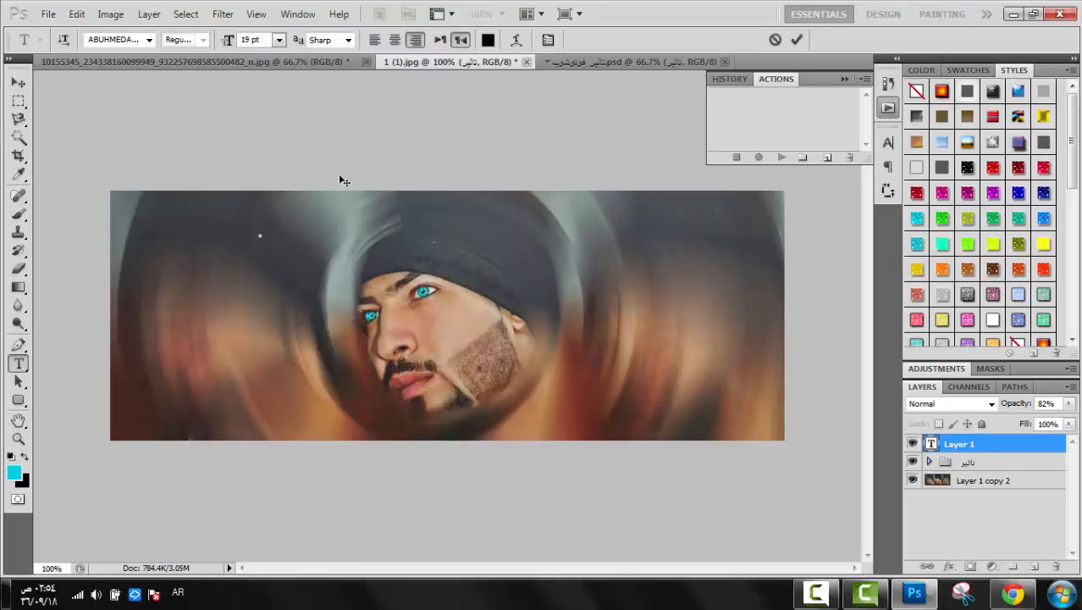
type("في")
double_click(254, 231)
left_click(917, 319)
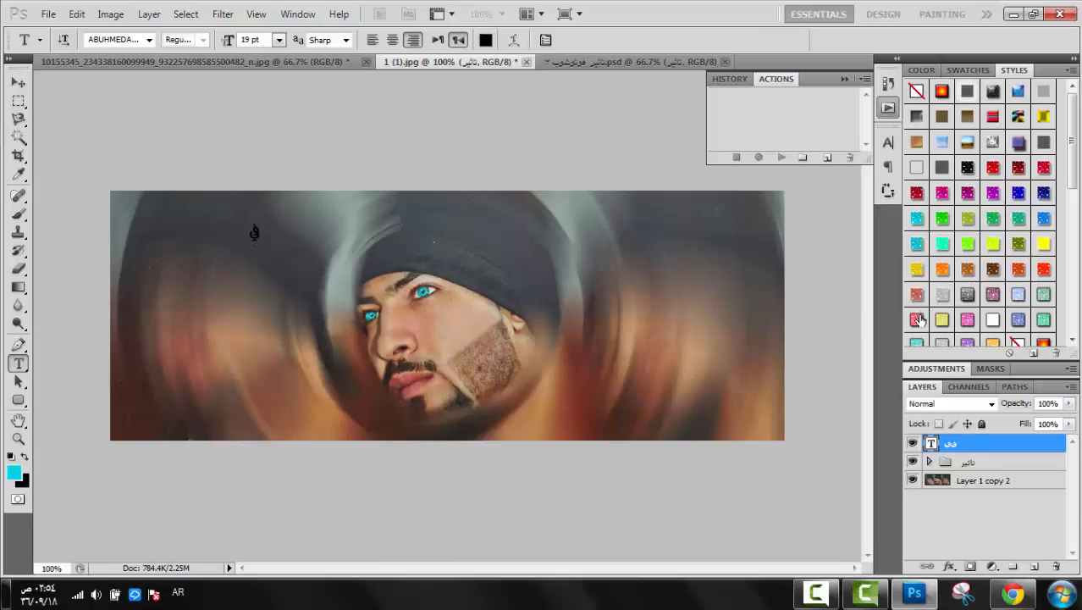
- Change the "في" text to the FS_Diwany font at 69 pt and commit it
double_click(254, 233)
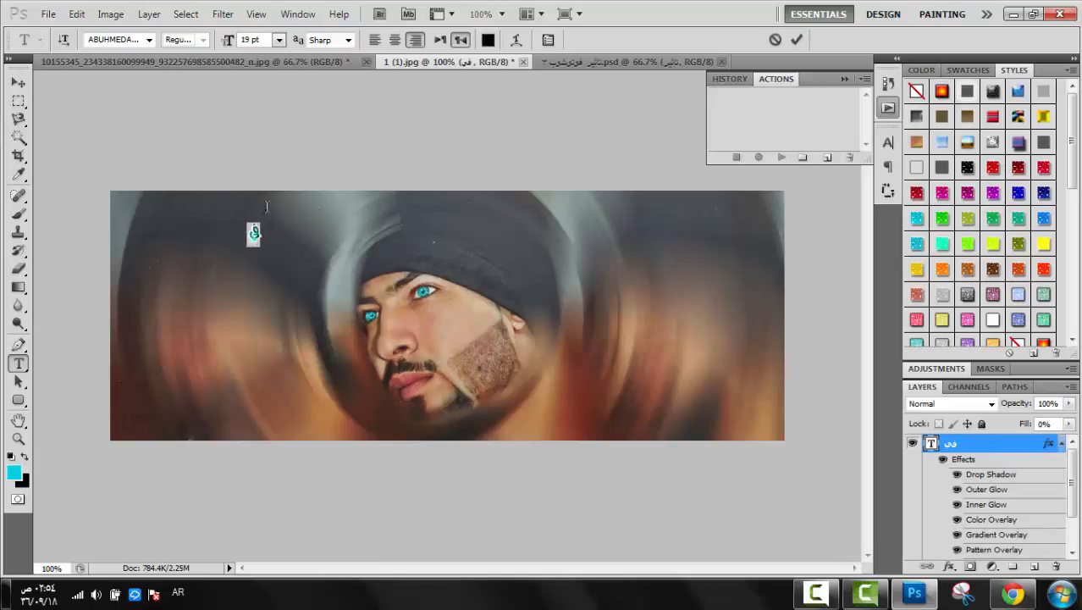
left_click(149, 40)
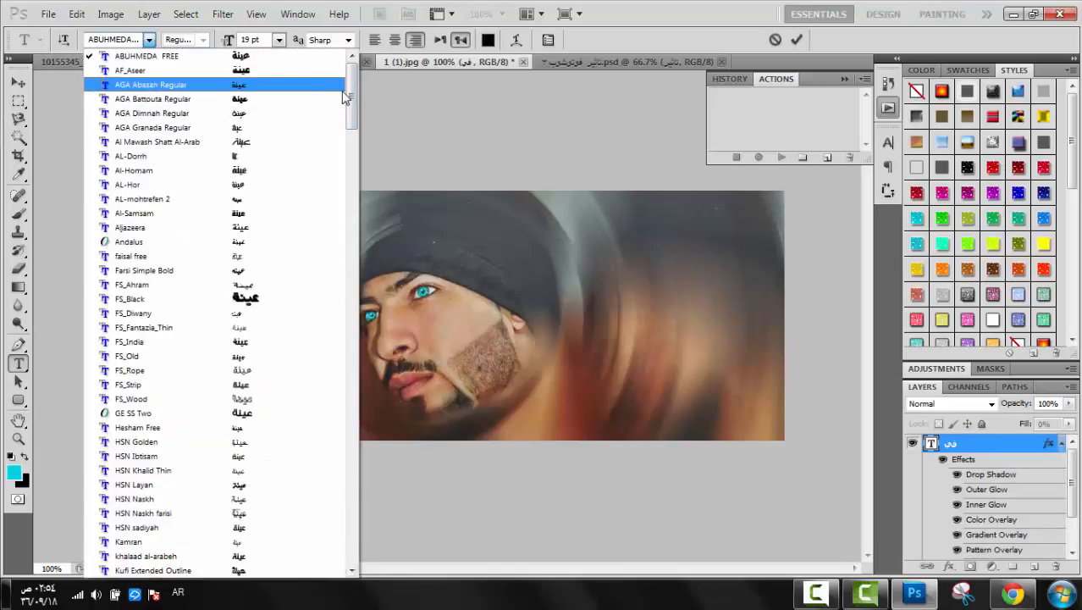
left_click(274, 312)
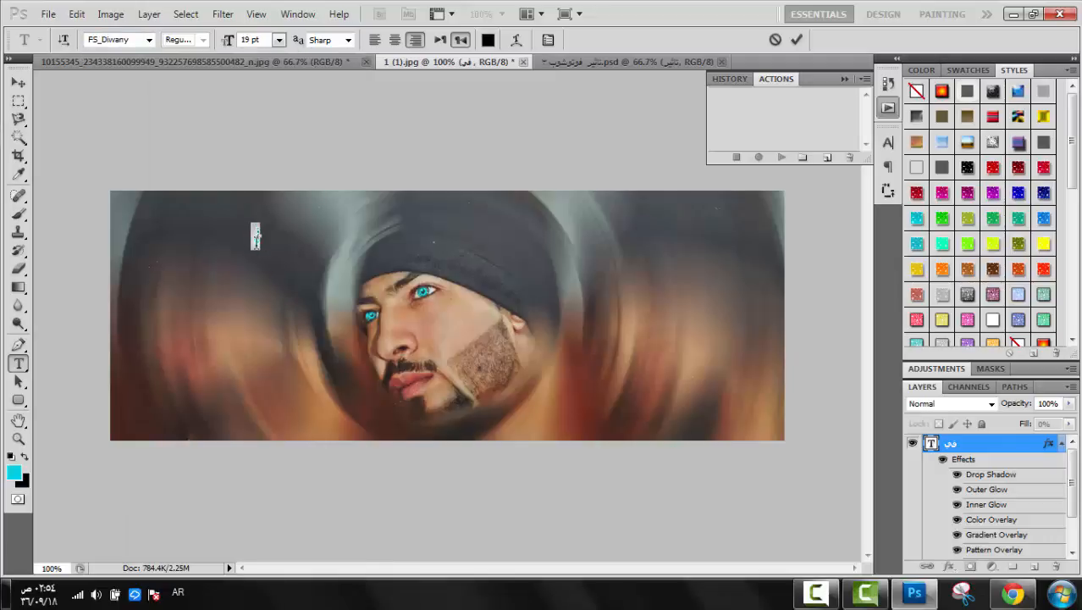
left_click_drag(230, 39, 265, 43)
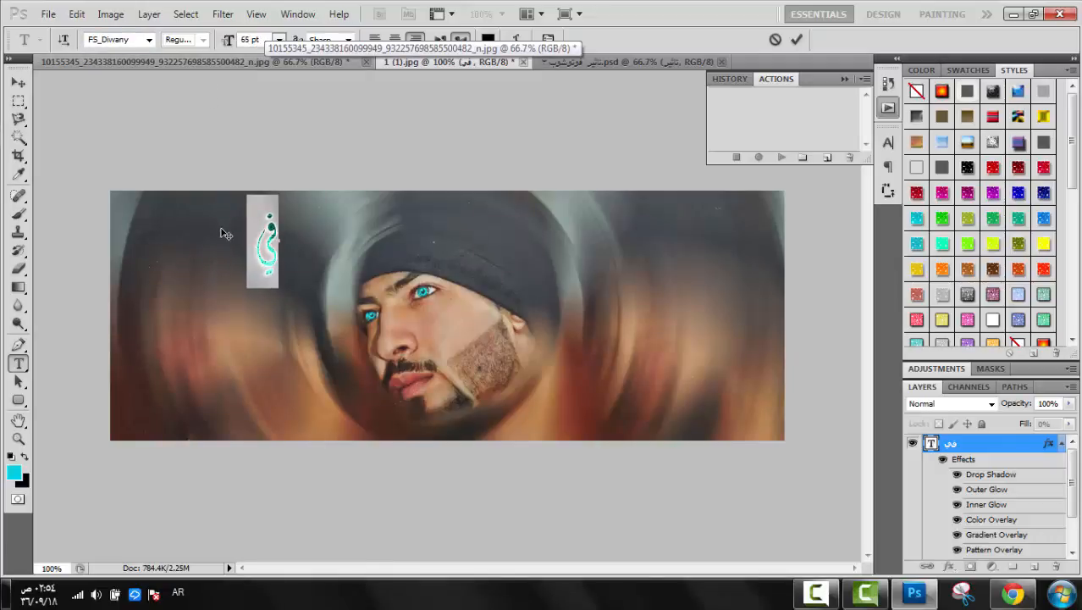
left_click_drag(229, 40, 234, 40)
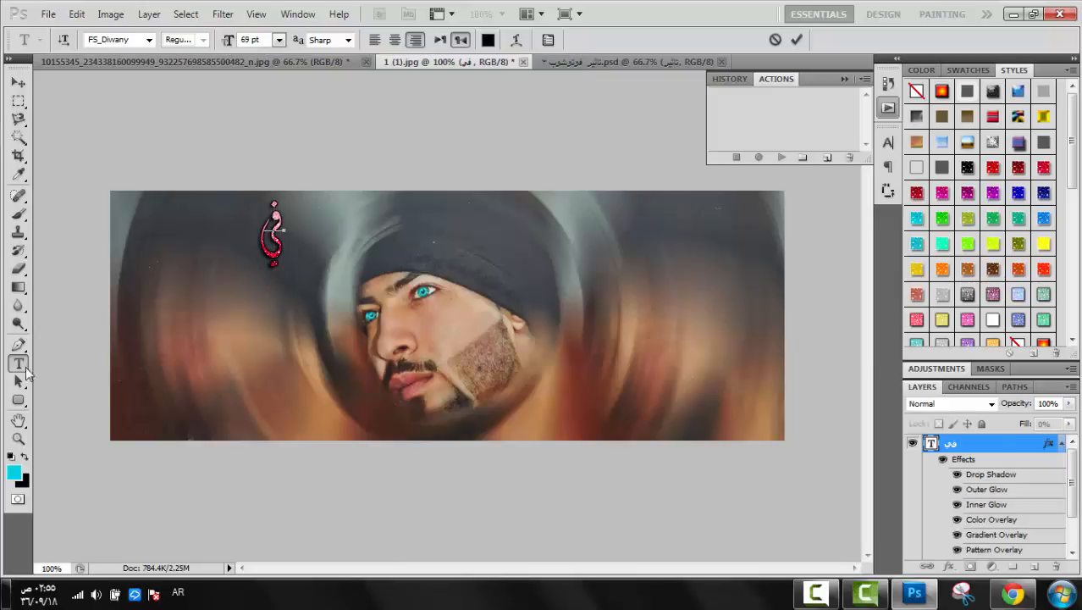
left_click(19, 381)
- Add the text "قلبي زهرة لا يمكن لأحد ان يقطفها" in FS_Diwany at 18 pt and place it just below "في"
left_click(19, 363)
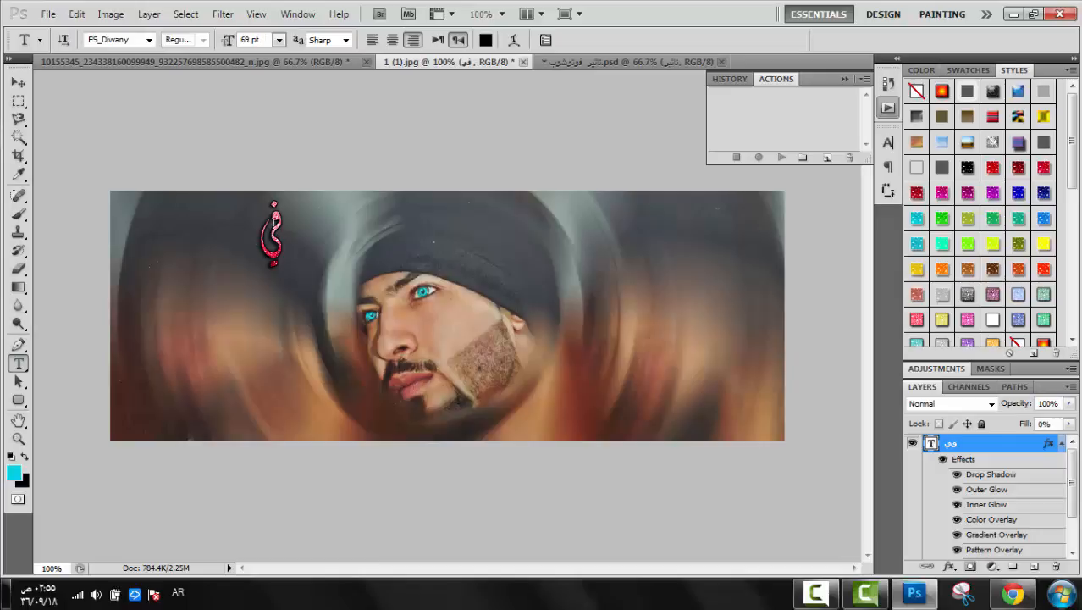
left_click(285, 330)
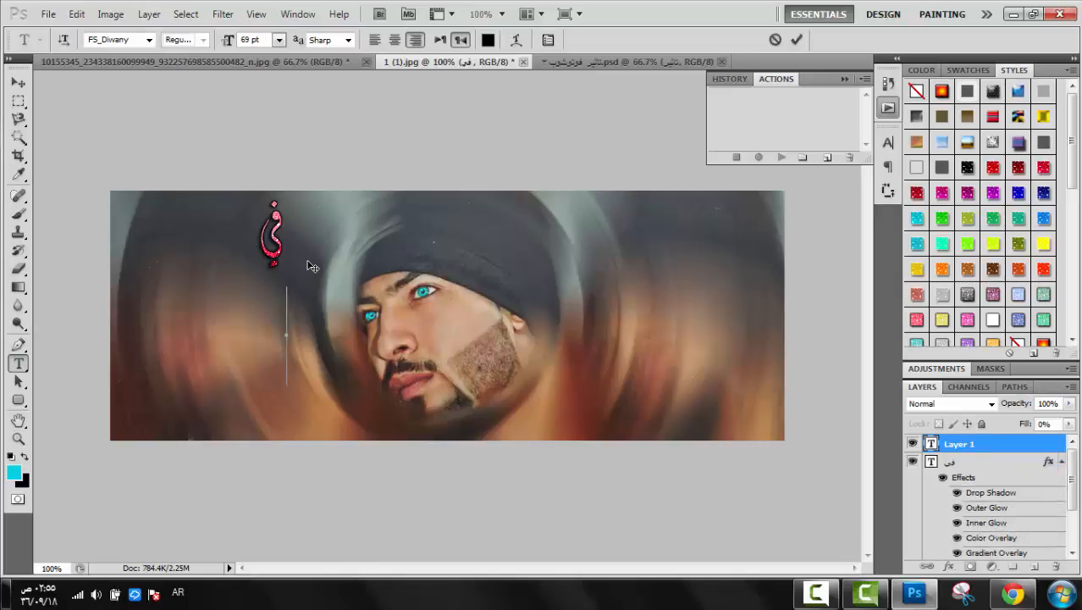
mouse_move(227, 43)
left_mouse_down()
mouse_move(181, 58)
mouse_move(233, 44)
left_mouse_up()
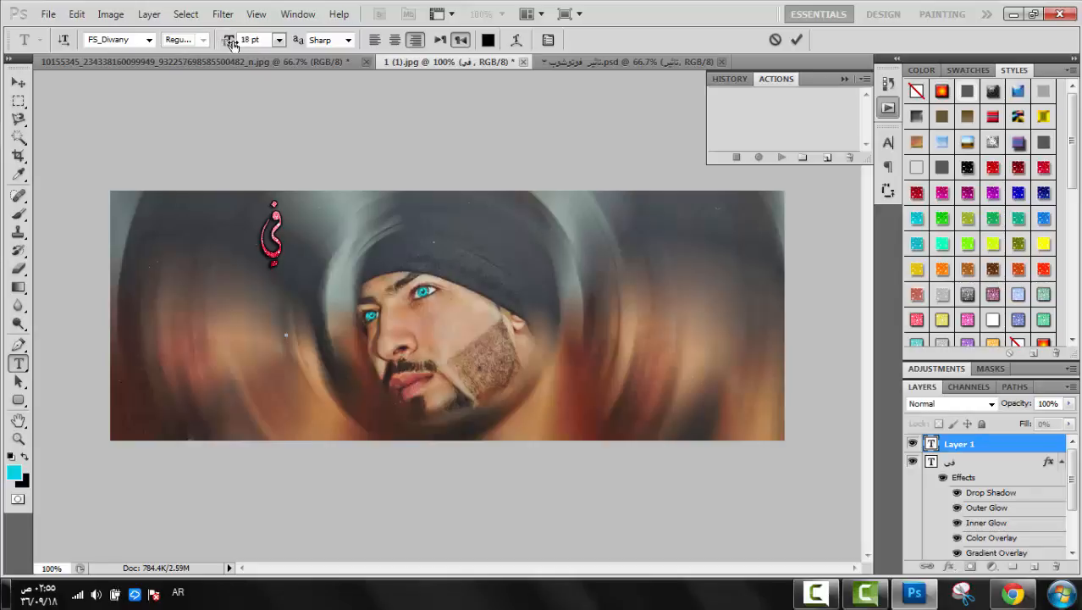
type("قلبي ذرة")
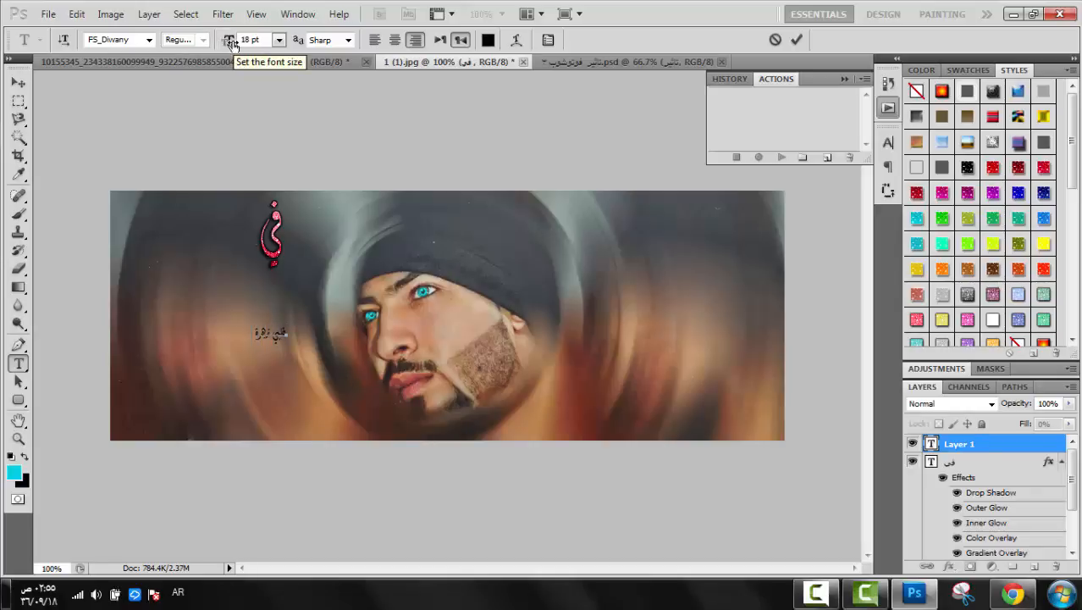
type(" زهرة لا يمكن")
type(" أ")
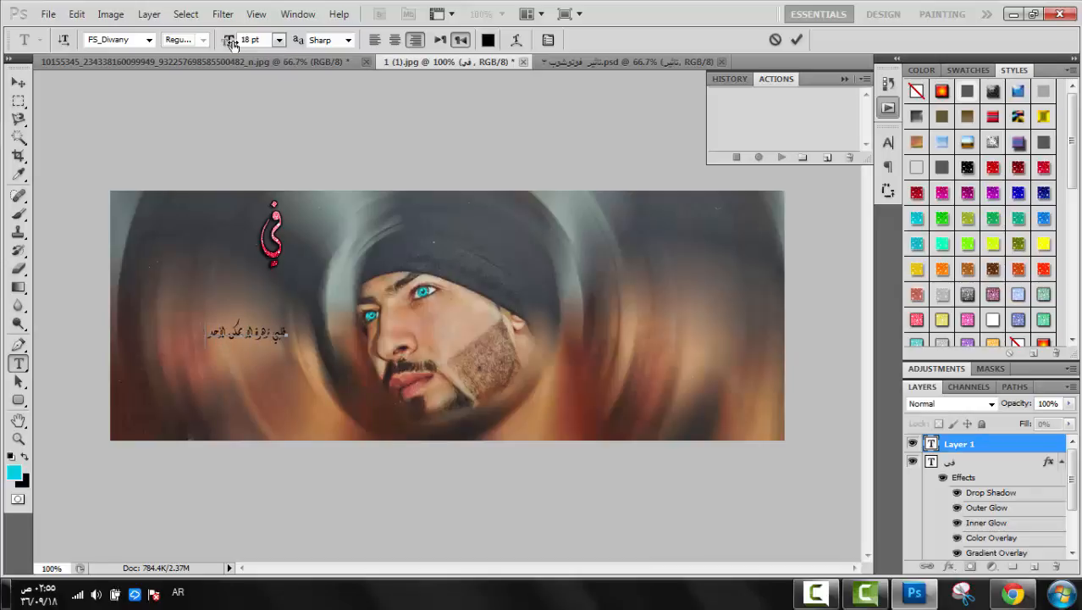
type("احد ان يقطفها")
mouse_move(237, 110)
left_mouse_down()
mouse_move(243, 86)
mouse_move(251, 95)
left_mouse_up()
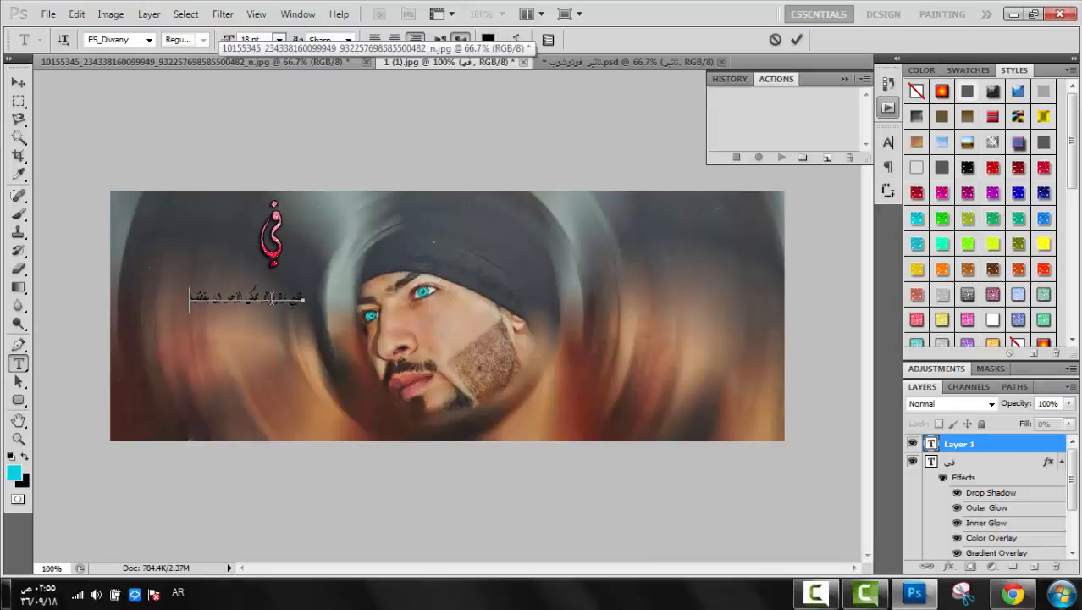
- Enlarge the new sentence to 28 pt and reposition it beneath "في"
triple_click(270, 297)
left_click_drag(225, 40, 240, 39)
left_click_drag(269, 240, 293, 242)
left_click(225, 292)
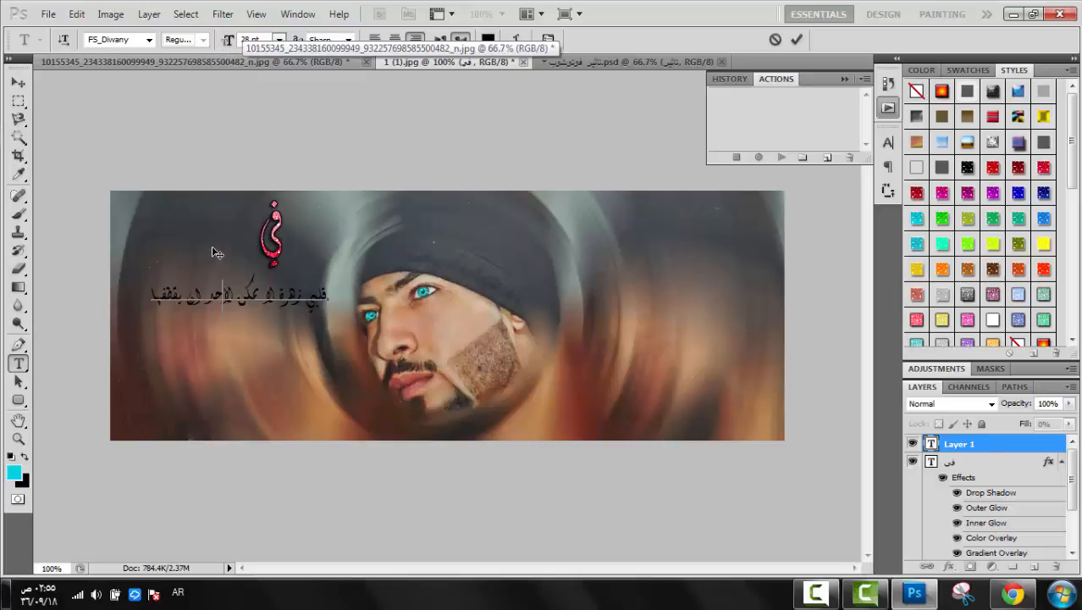
- Try FS_Rope and HSN Golden on the sentence, and settle on the HSN Naskh farisi font at 25 pt
triple_click(227, 295)
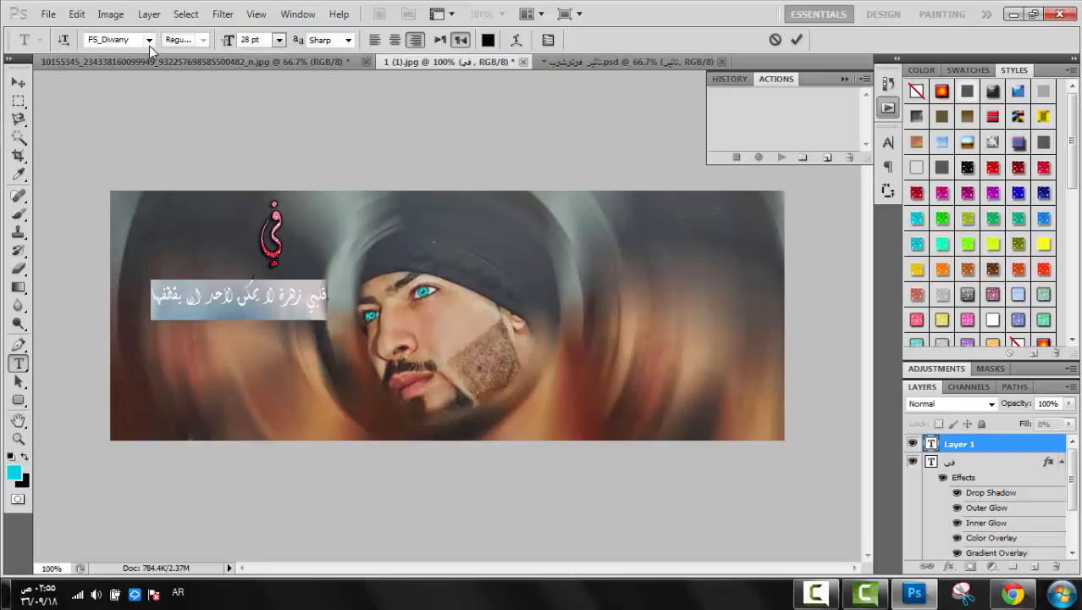
left_click(149, 43)
left_click(286, 116)
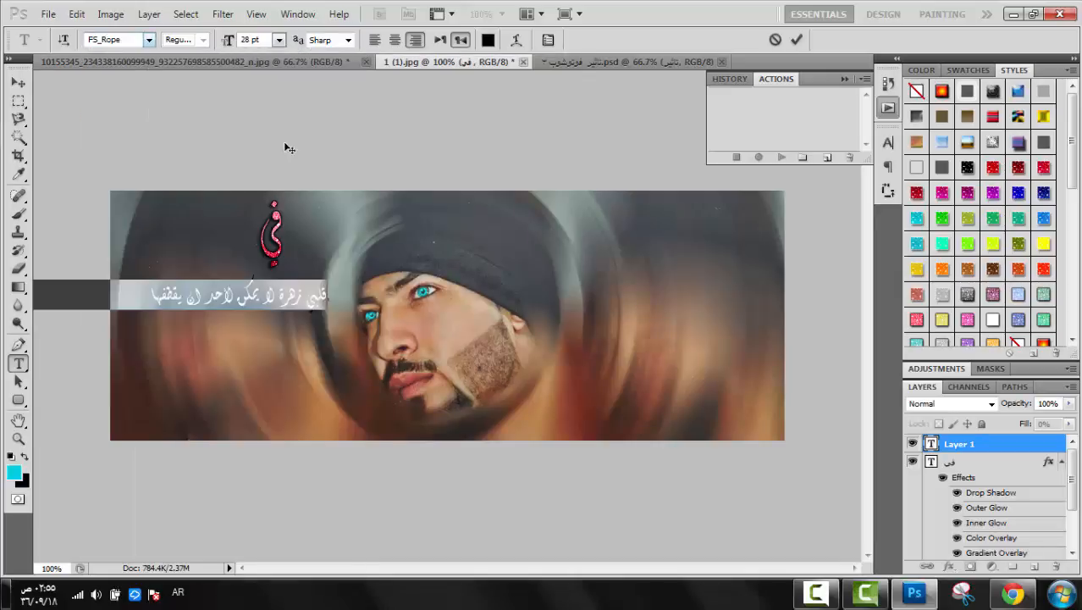
left_click(149, 40)
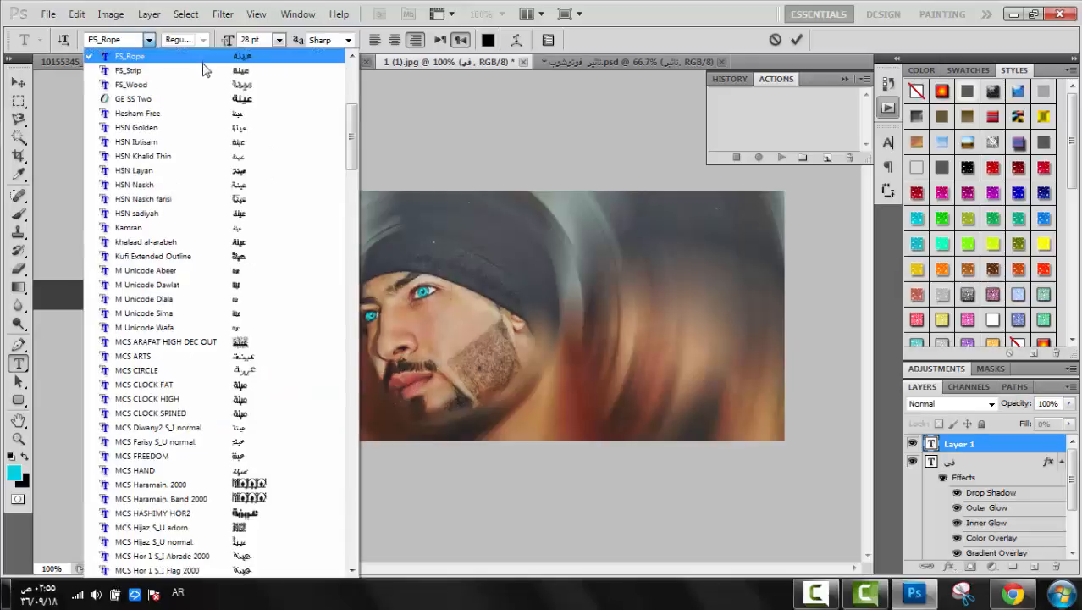
left_click(237, 127)
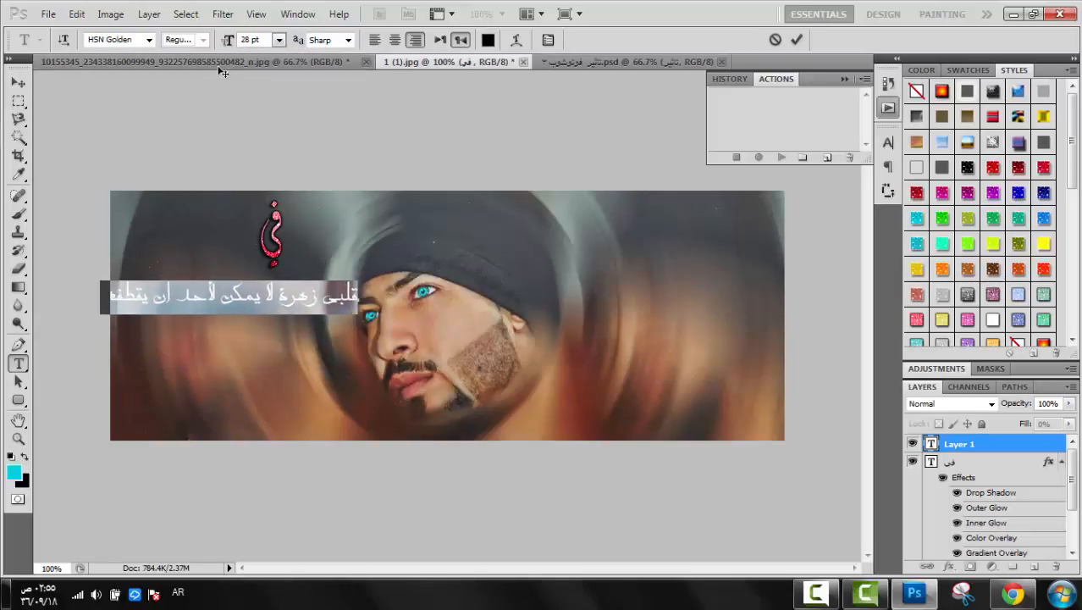
left_click(149, 39)
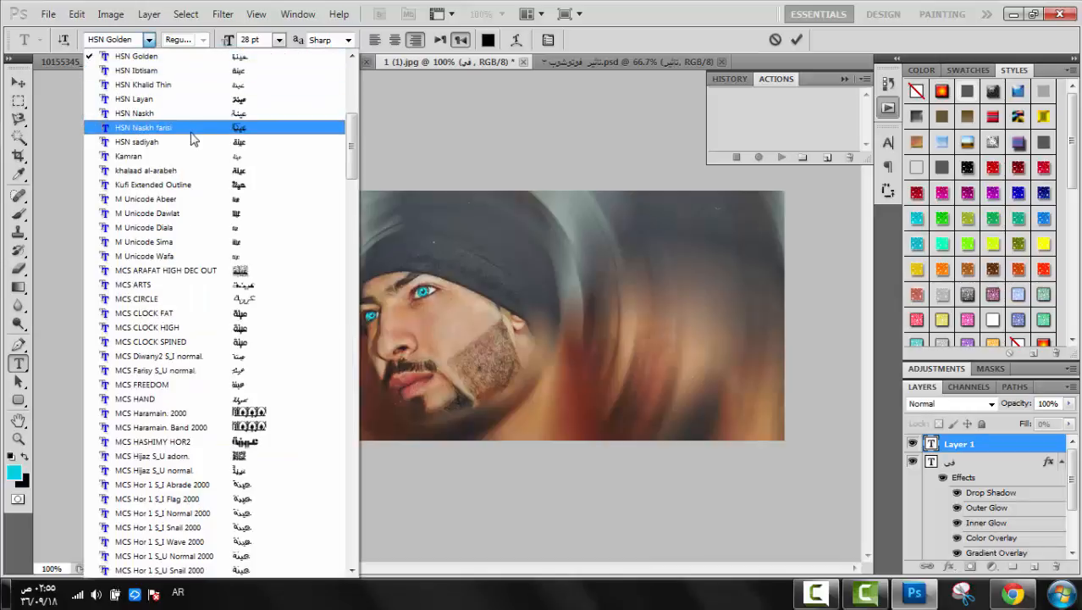
left_click(191, 133)
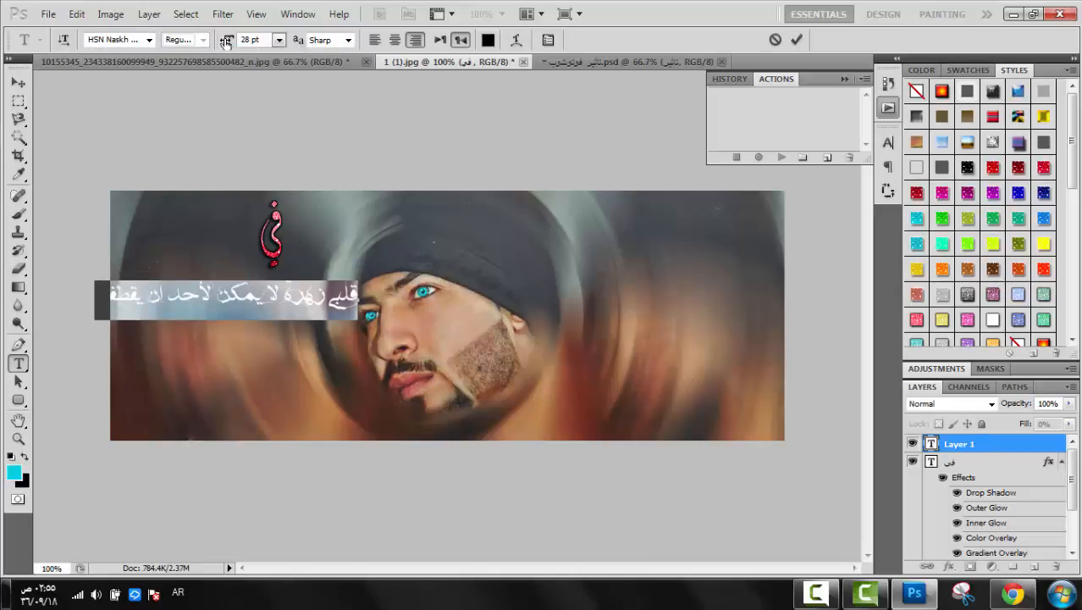
left_click_drag(226, 40, 220, 39)
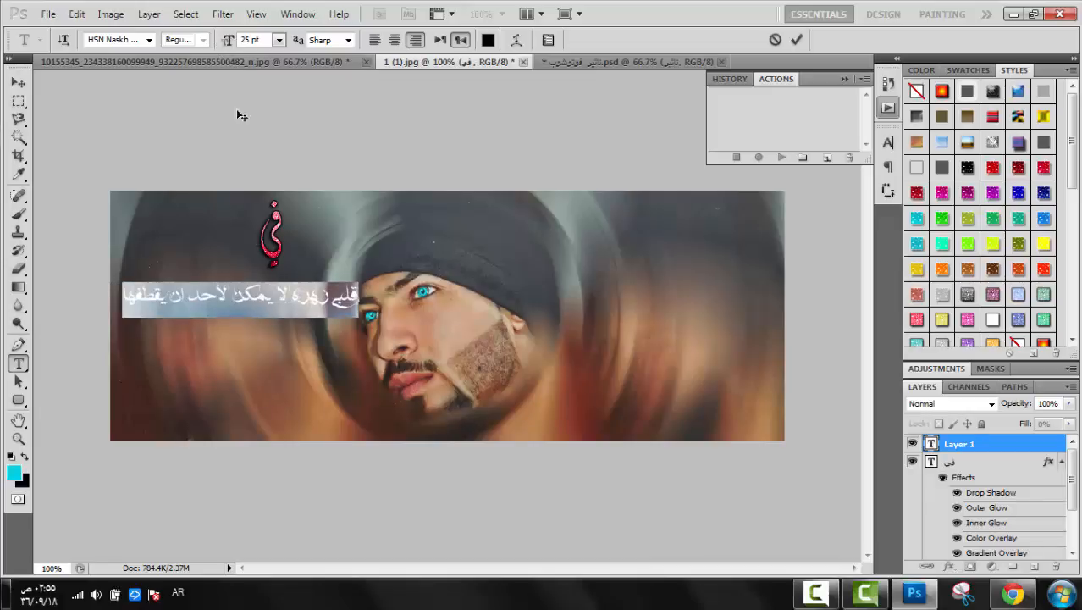
left_click(228, 305)
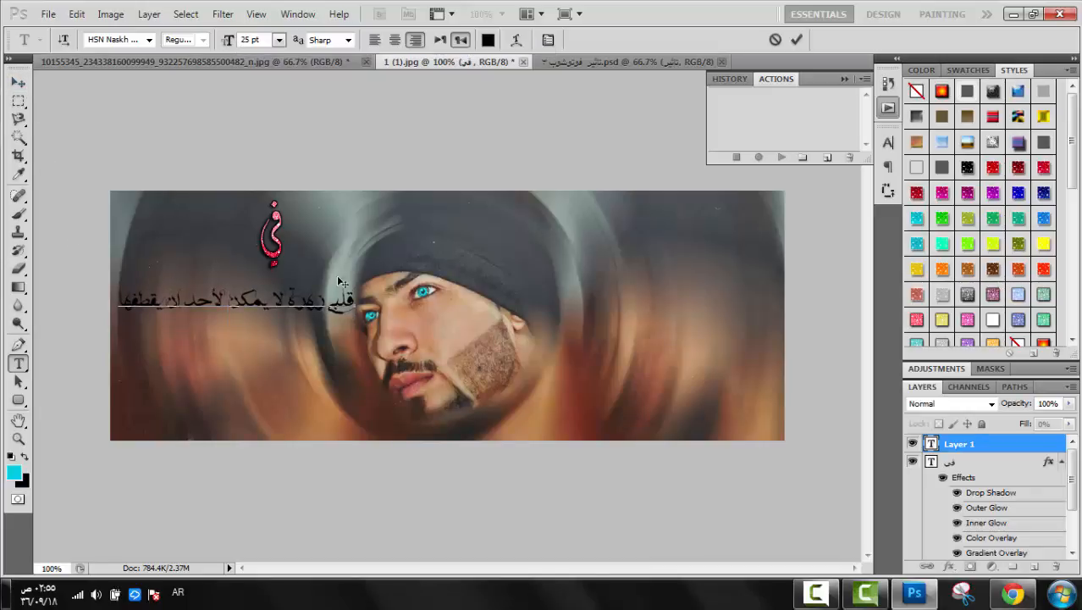
- Try the pink and white preset styles on the sentence, and settle on the light blue preset style
left_click(967, 319)
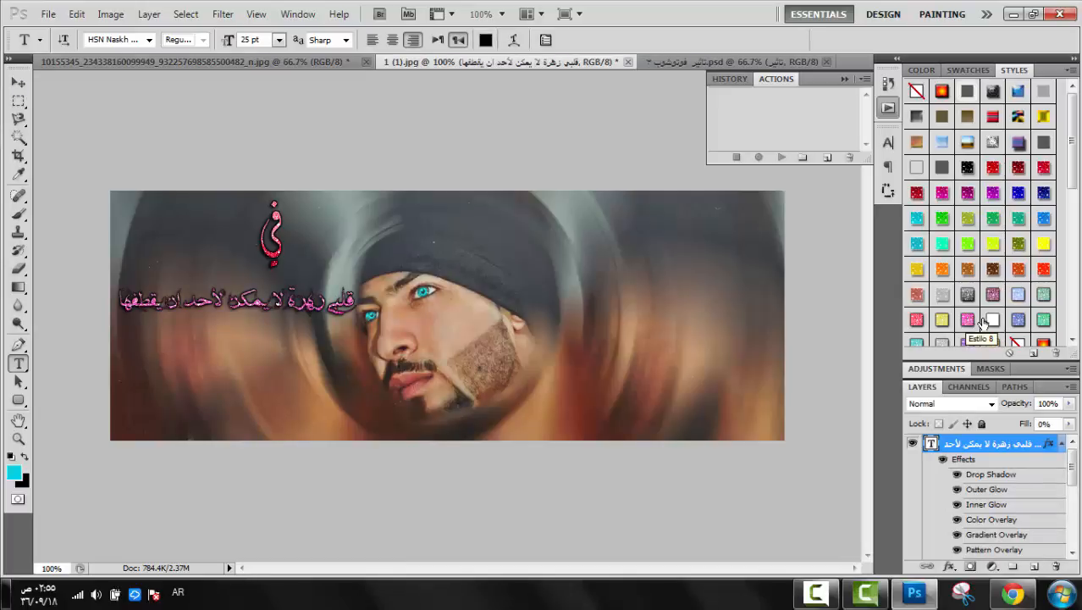
left_click(992, 319)
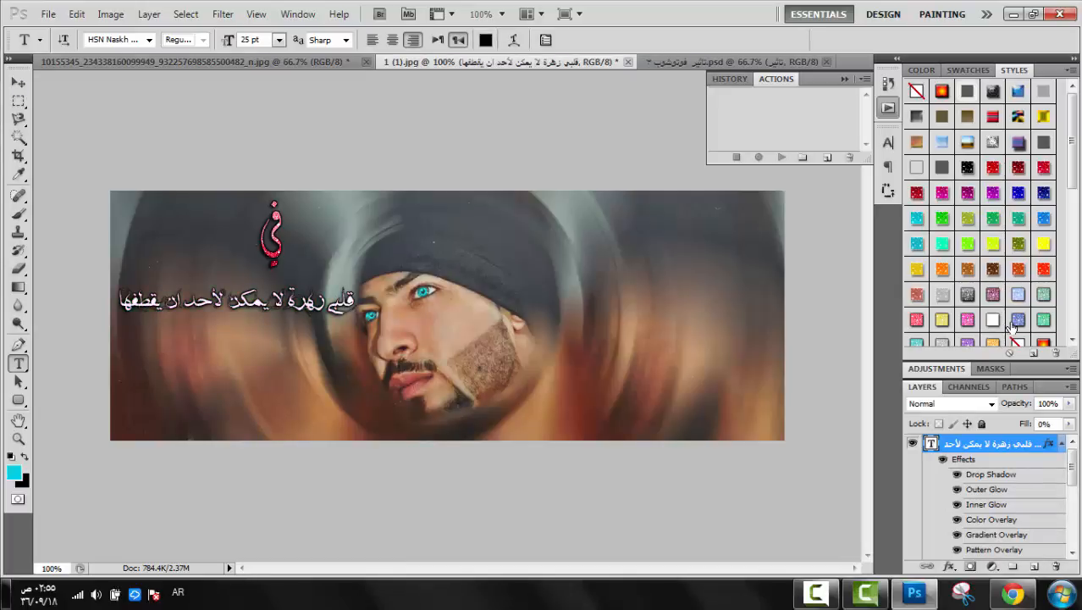
left_click(1017, 294)
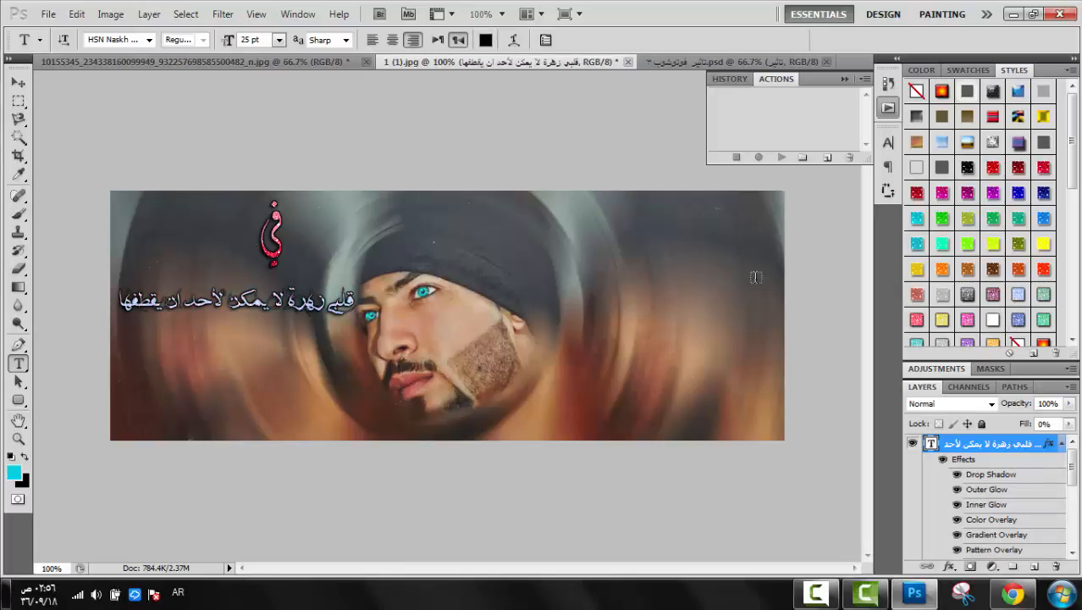
- Nudge the styled sentence slightly down and left, and collapse the effects lists of both text layers
left_click(18, 83)
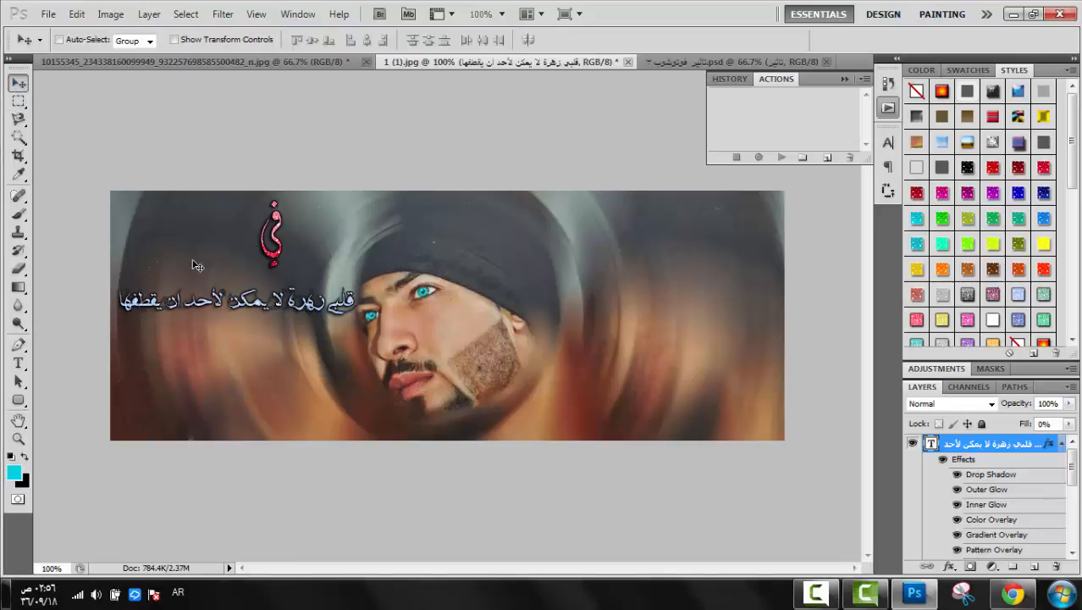
key("Down")
key("Down")
key("Down")
key("Left")
key("Left")
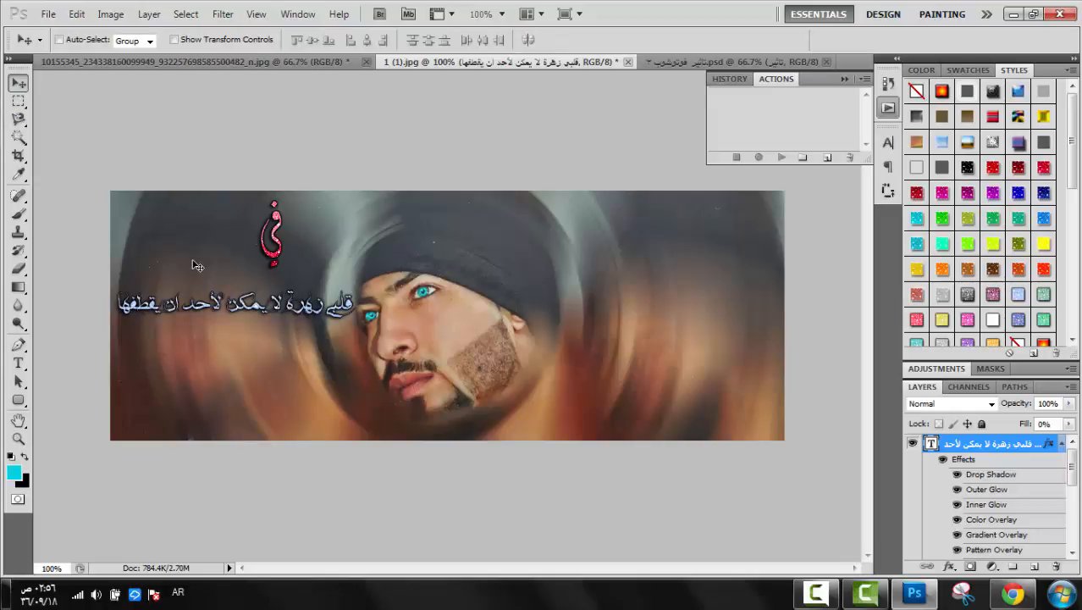
left_click(1062, 443)
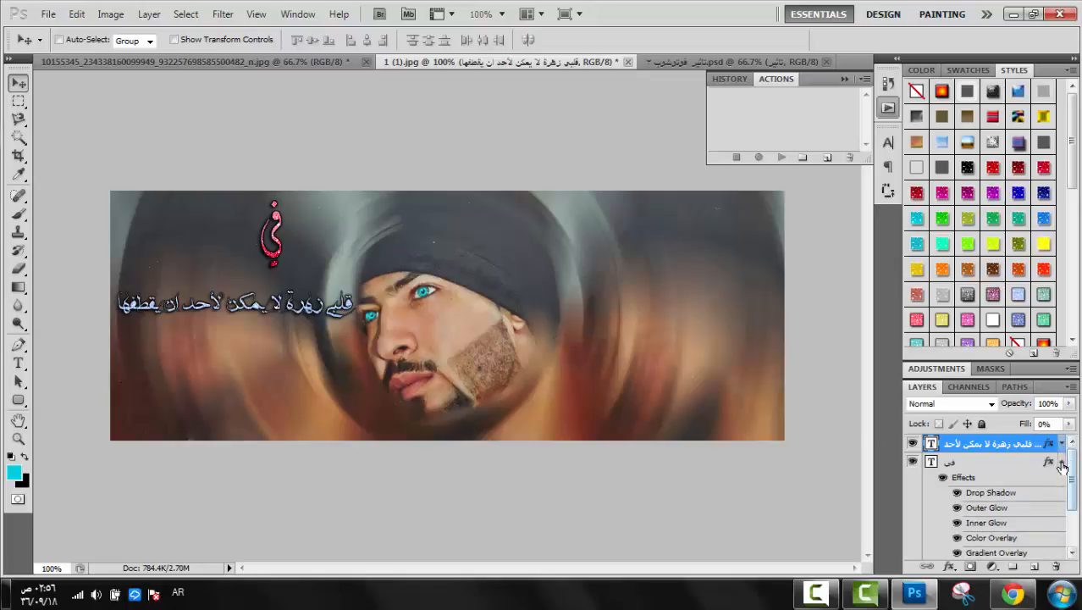
left_click(1062, 463)
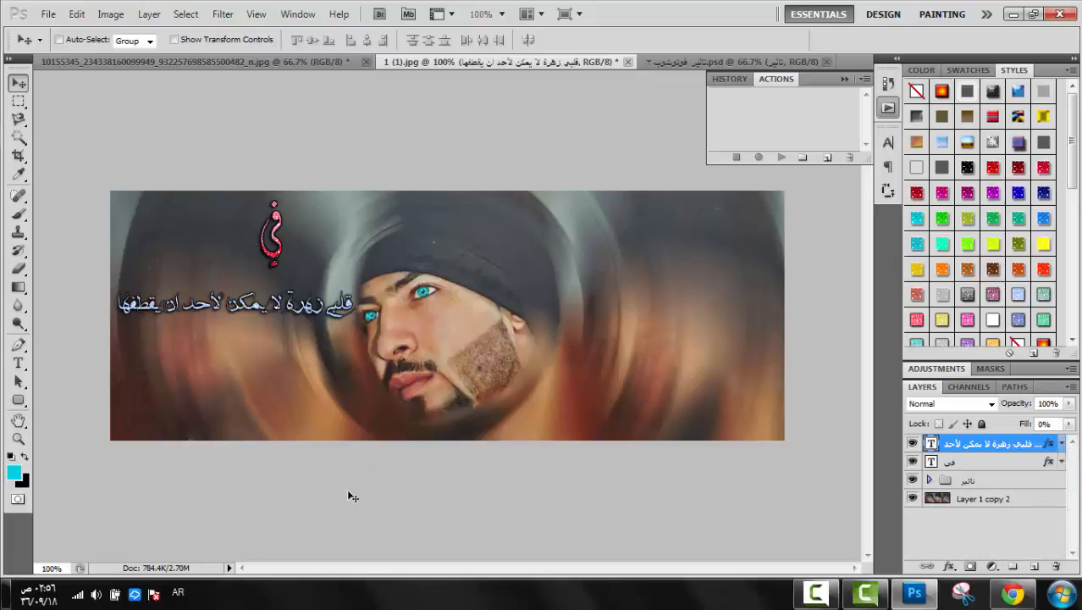
- Add a credit line near the banner's lower-right corner reading "تصميم:" followed by the designer's full name
left_click(20, 363)
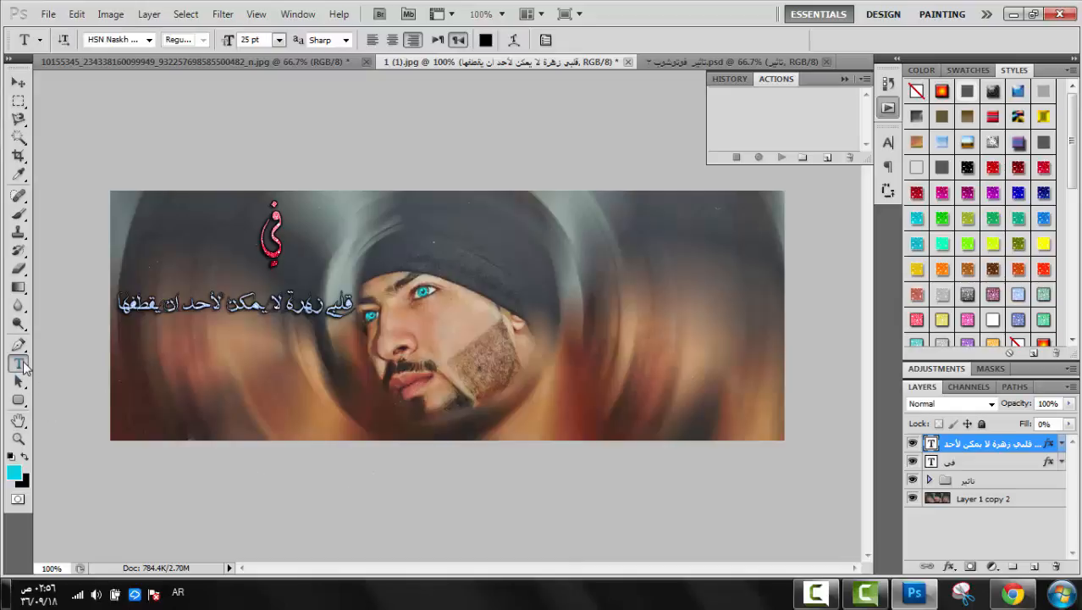
left_click(739, 386)
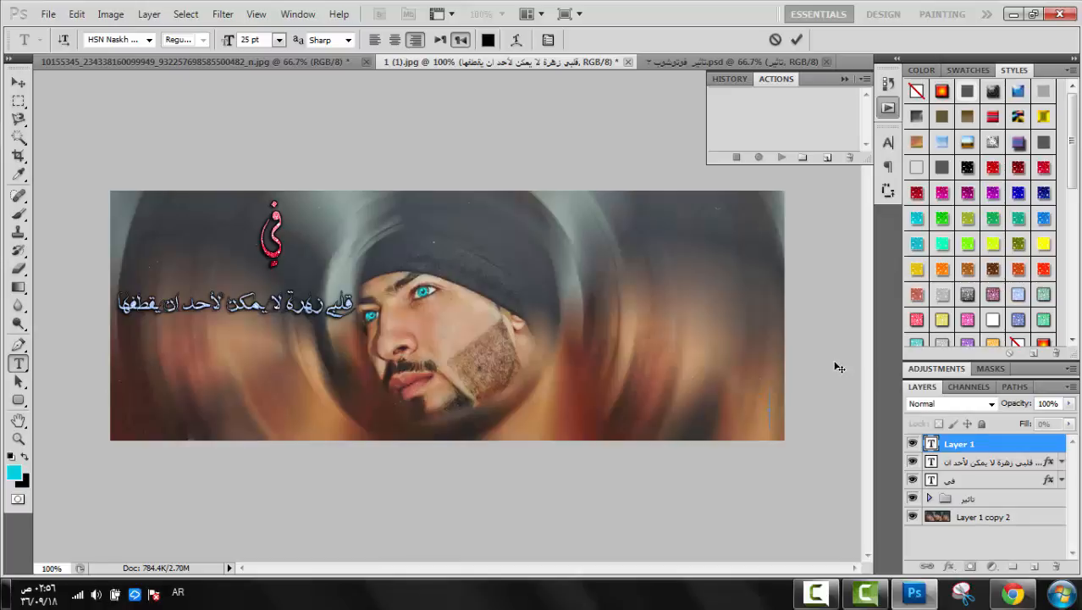
type("تصميم: م")
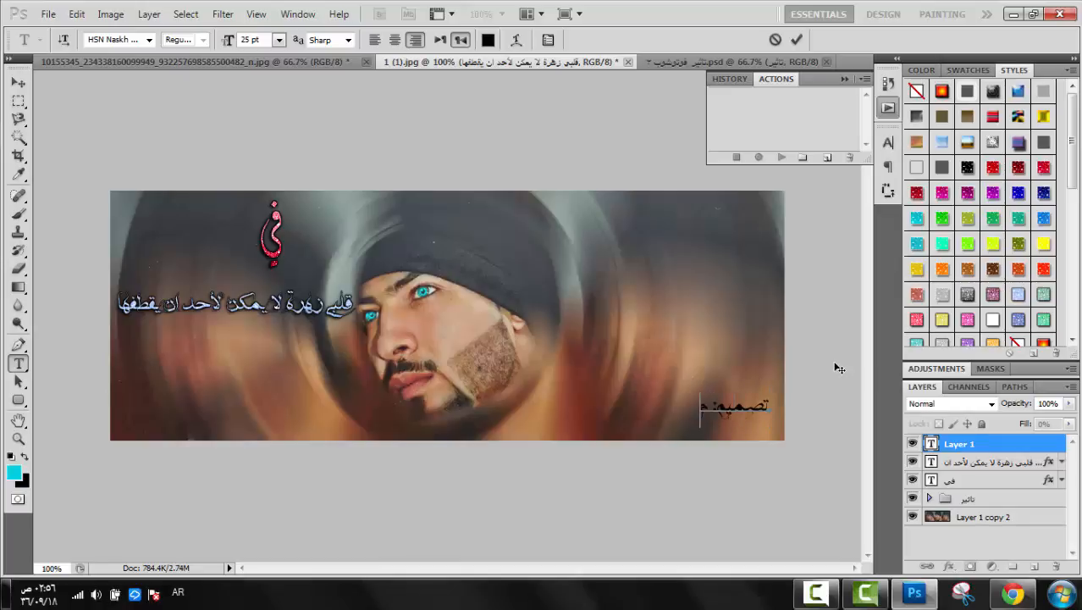
type("حمد الحساني")
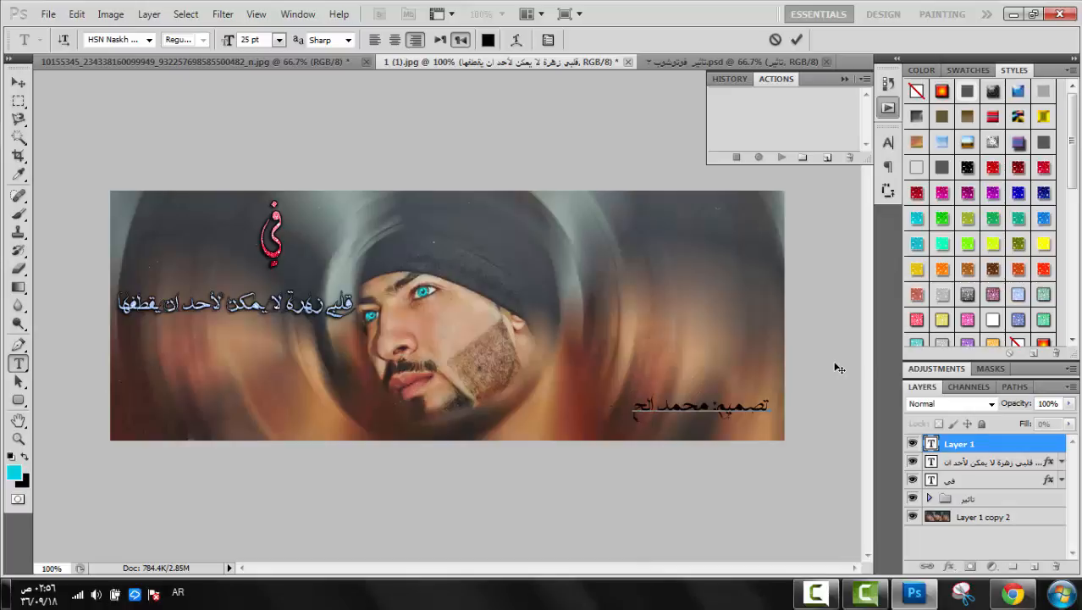
- Reduce the credit line to 11 pt, tuck it into the banner's lower-right corner and commit it
triple_click(721, 415)
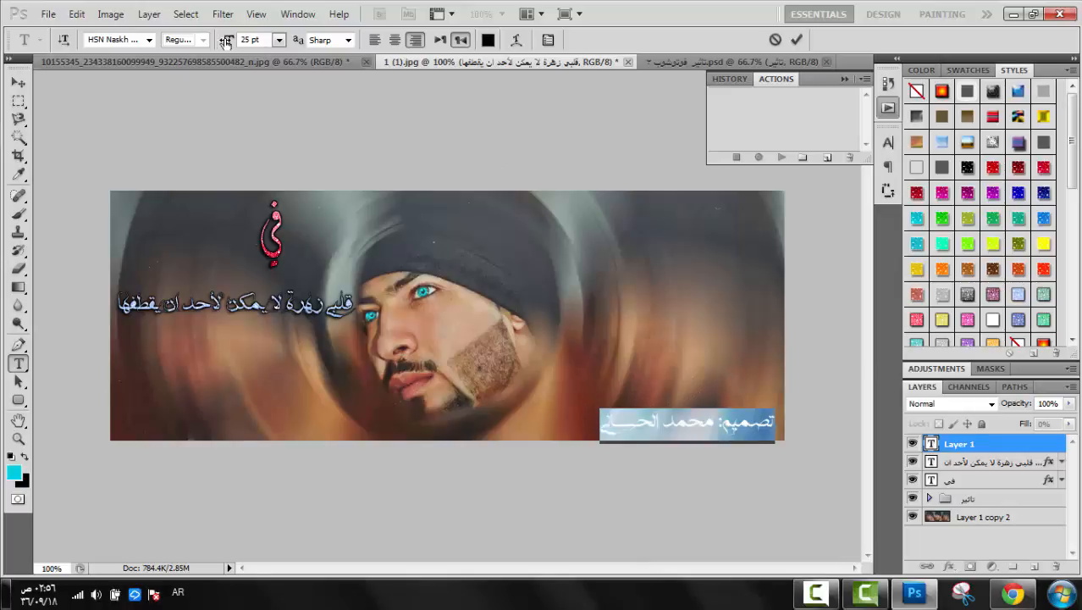
mouse_move(224, 41)
left_mouse_down()
mouse_move(203, 40)
mouse_move(228, 43)
left_mouse_up()
left_click(719, 420)
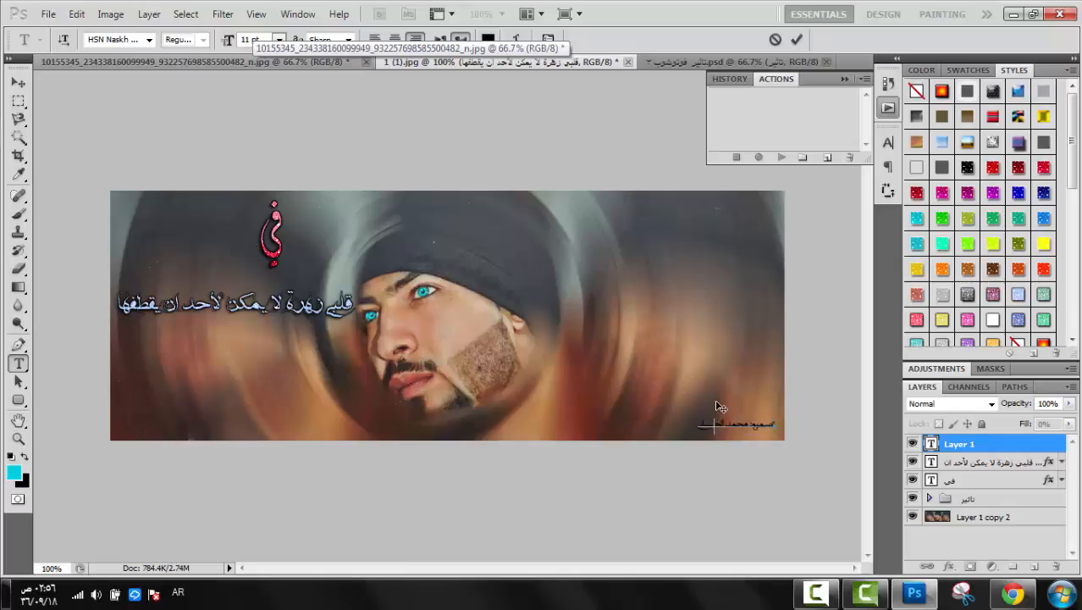
type("حـ")
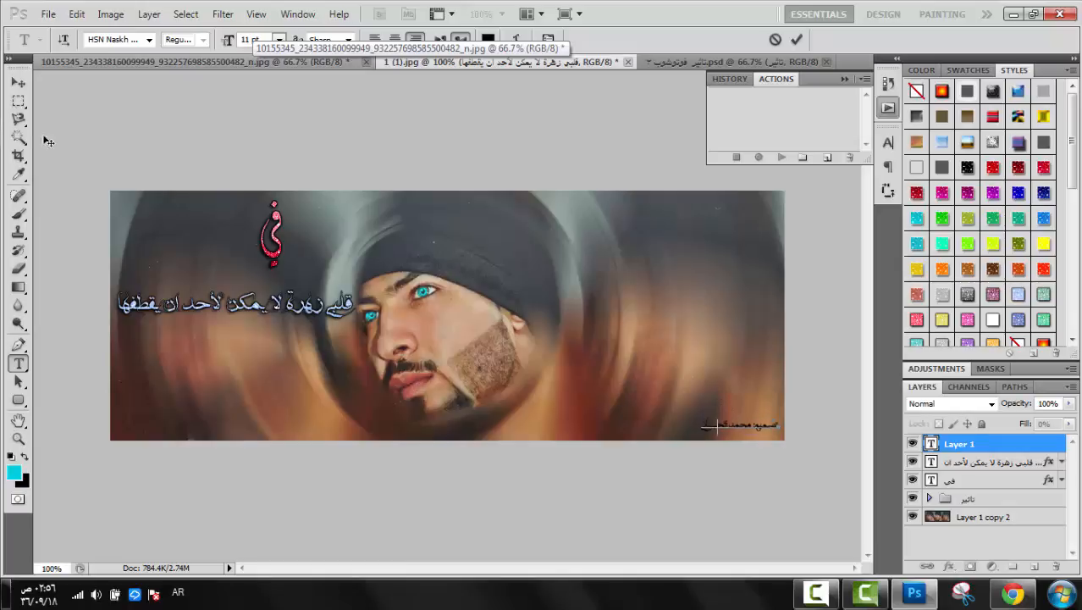
left_click(18, 82)
- Place the Eiffel Tower image "1 (16)" from the desktop folder "تكسرات و سكرابز" into the banner
left_click(48, 14)
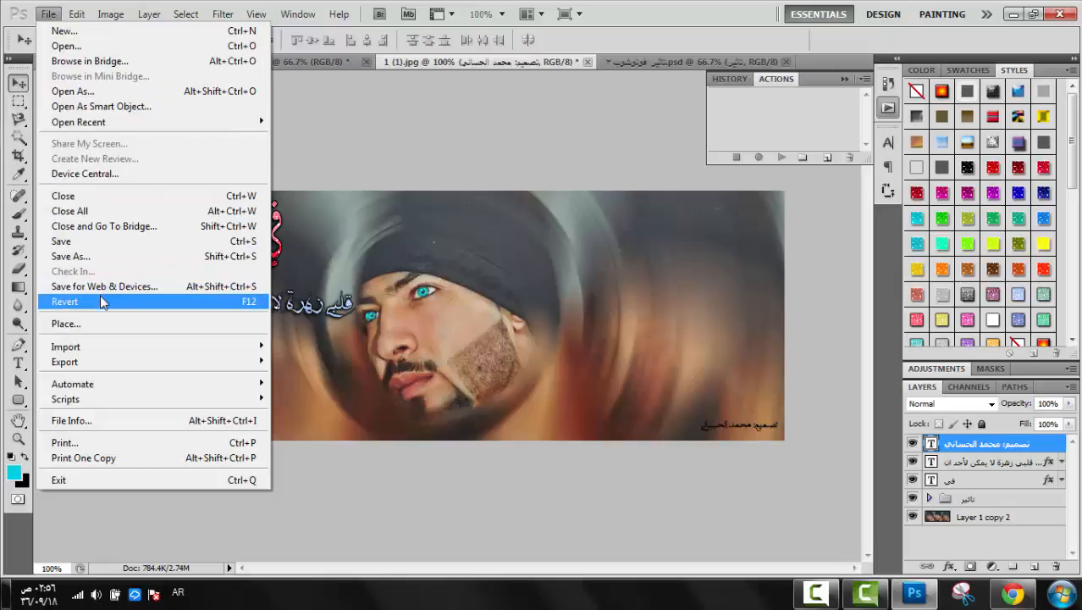
left_click(104, 323)
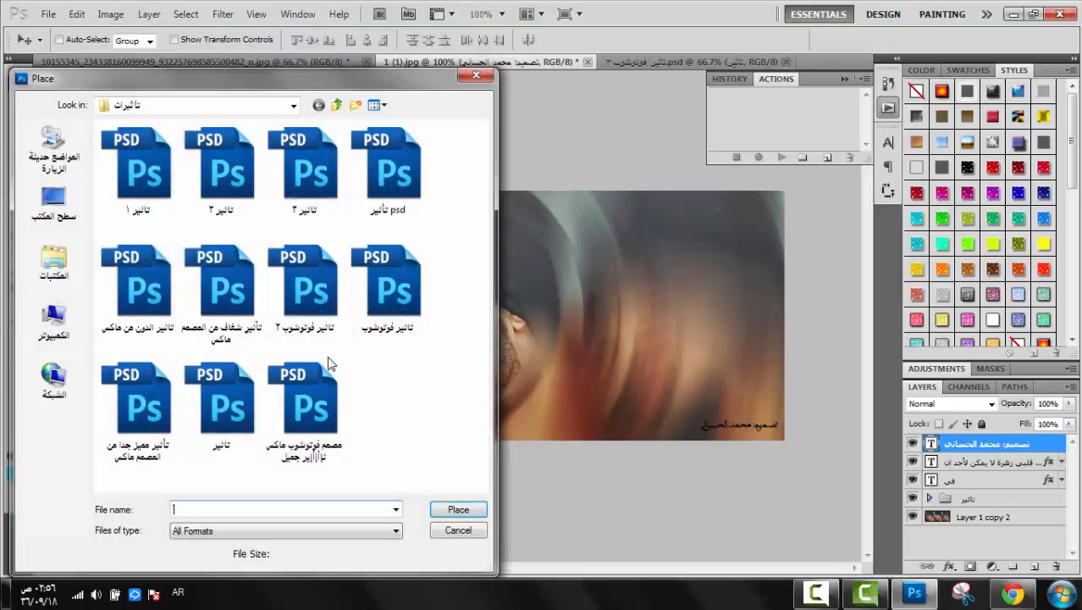
left_click(74, 227)
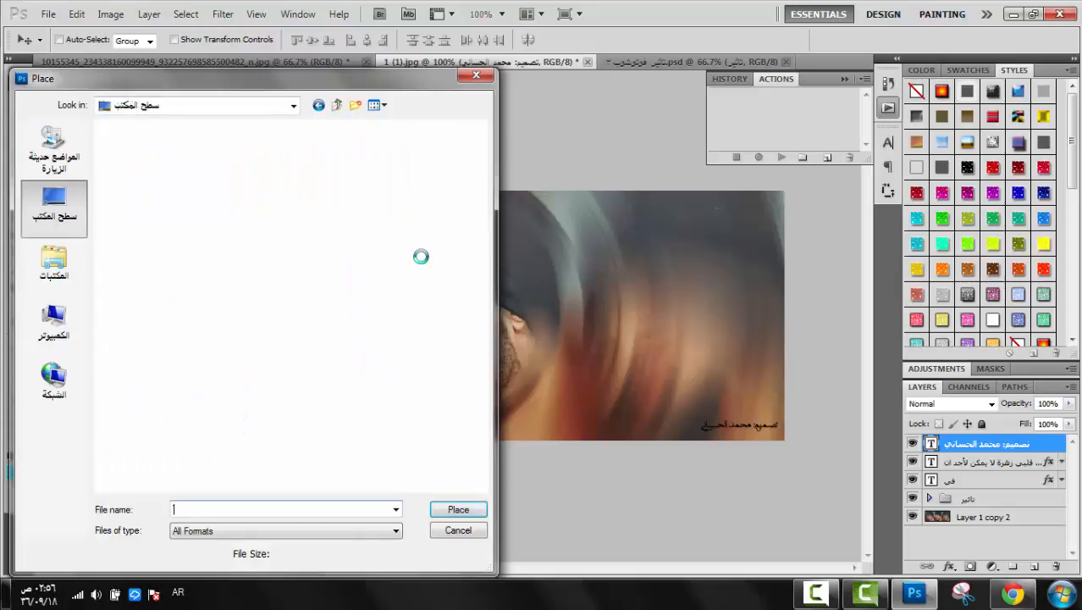
scroll(237, 254, "down", 2)
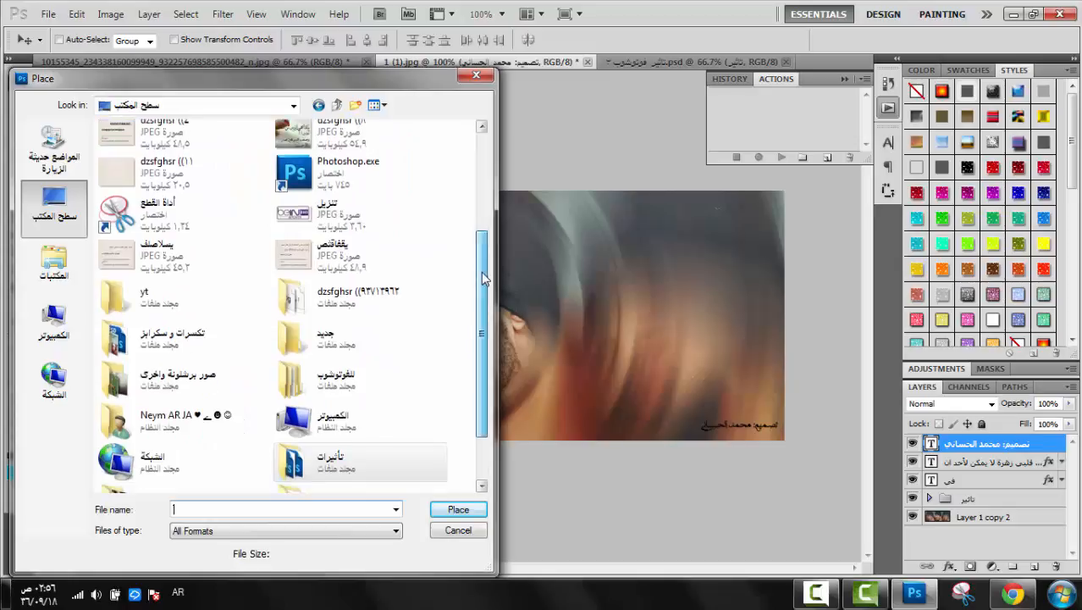
double_click(216, 271)
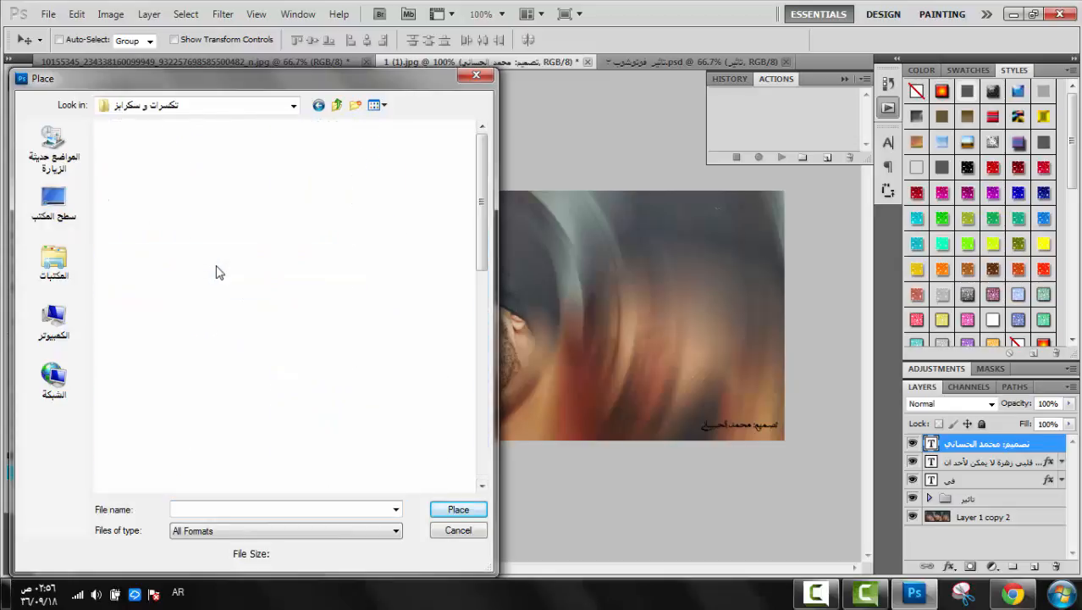
scroll(478, 229, "down", 1)
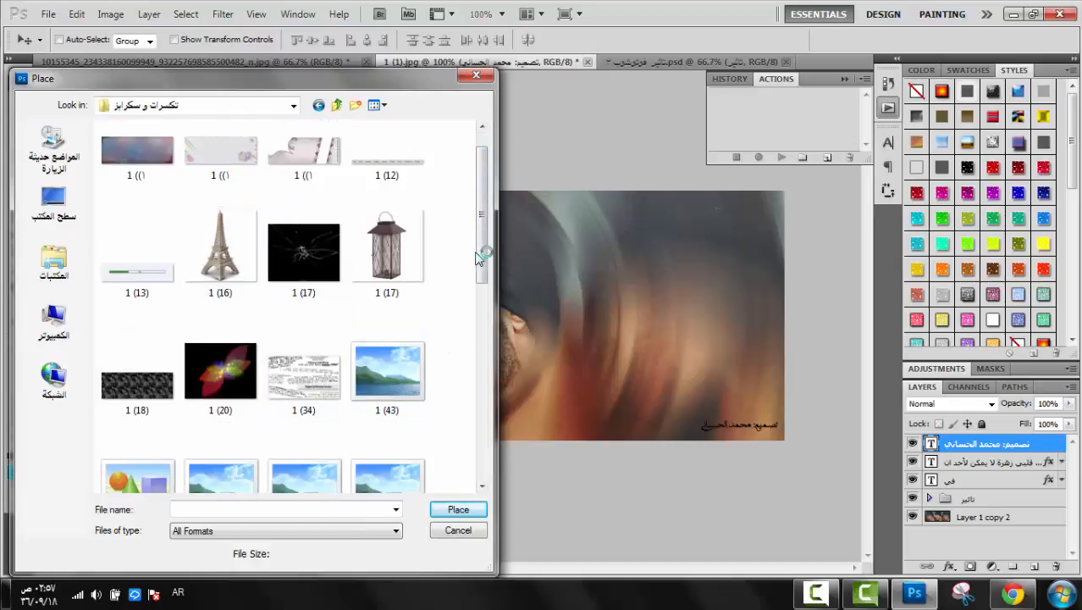
scroll(482, 246, "down", 1)
left_click(326, 374)
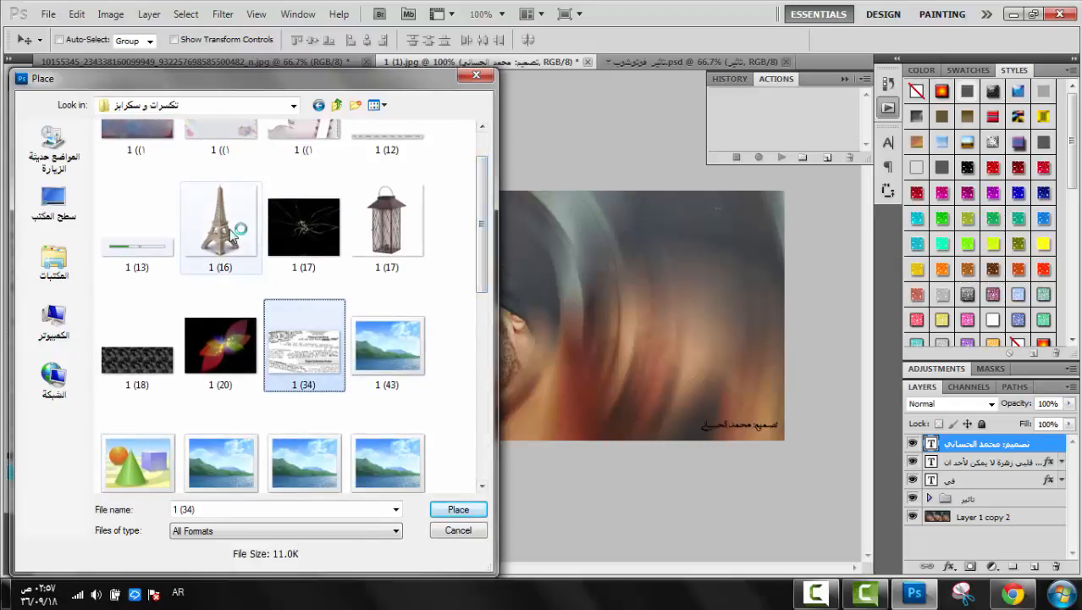
left_click(222, 225)
left_click(326, 360)
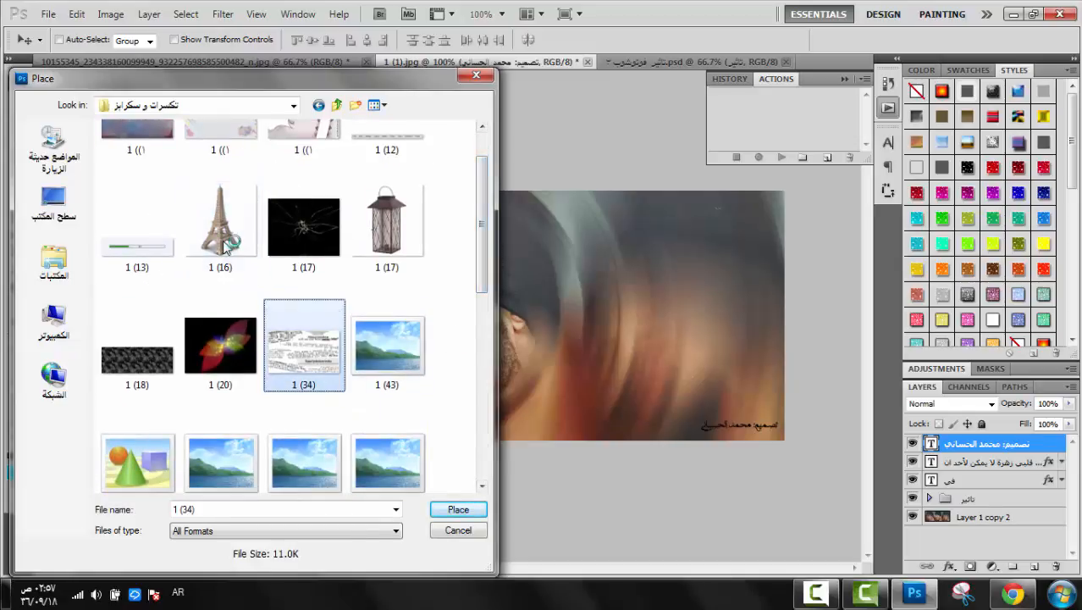
left_click(196, 217)
left_click(462, 510)
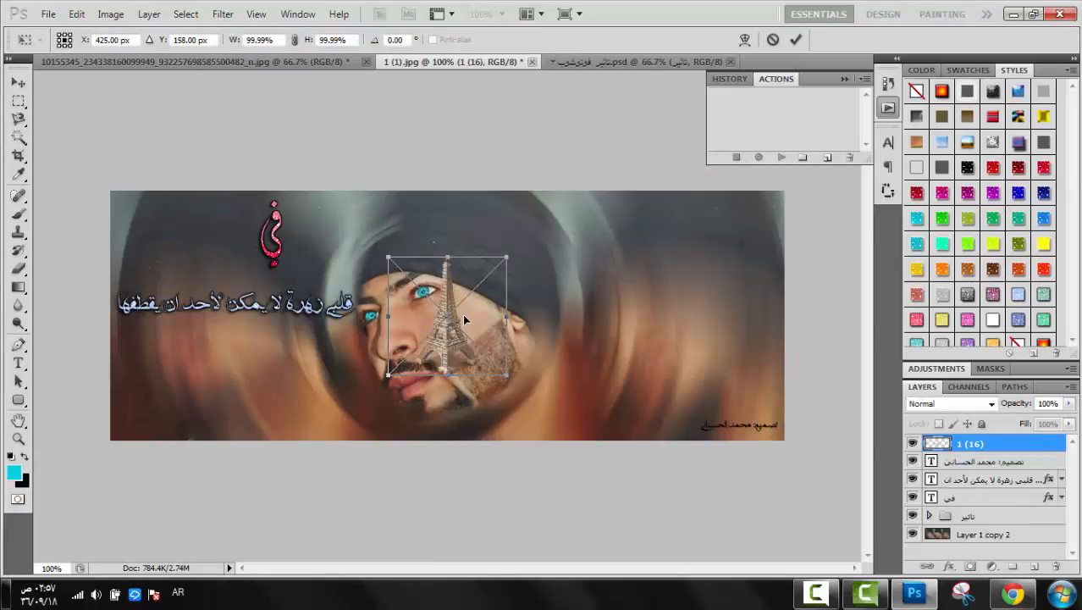
- Shrink the Eiffel Tower to a small figure, commit it, and position it just above the left end of the Arabic sentence
left_click_drag(463, 313, 225, 253)
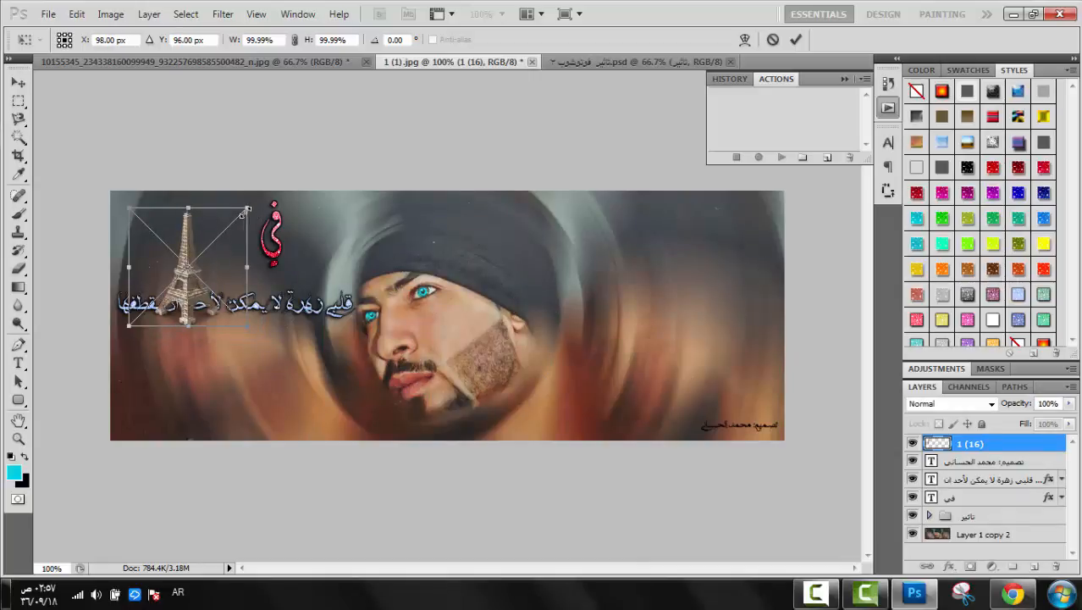
left_click_drag(241, 215, 187, 247)
key("Return")
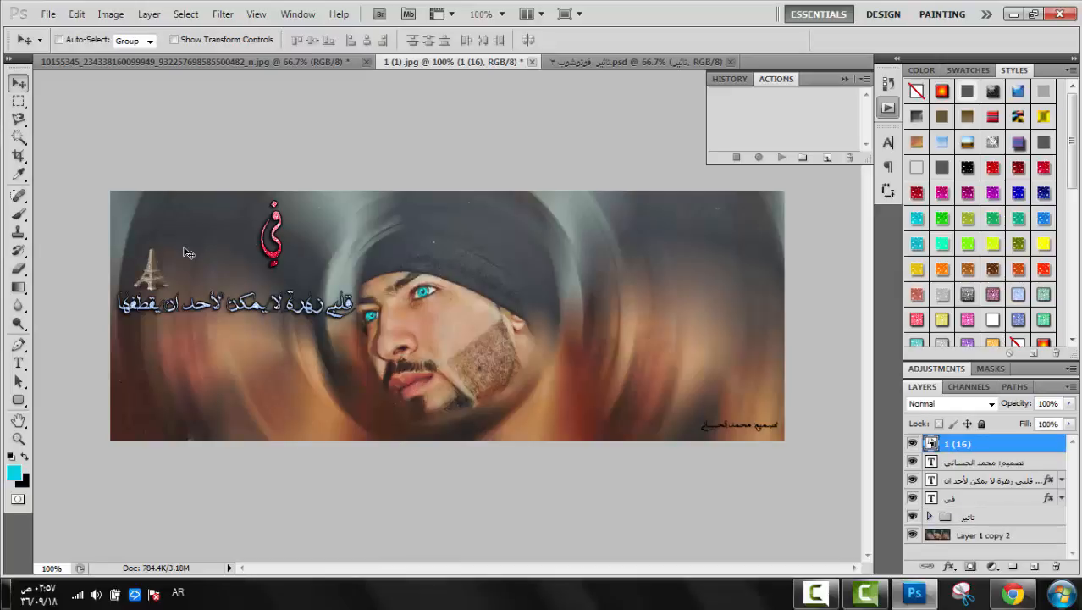
mouse_move(172, 260)
left_mouse_down()
mouse_move(213, 284)
mouse_move(153, 269)
mouse_move(156, 261)
left_mouse_up()
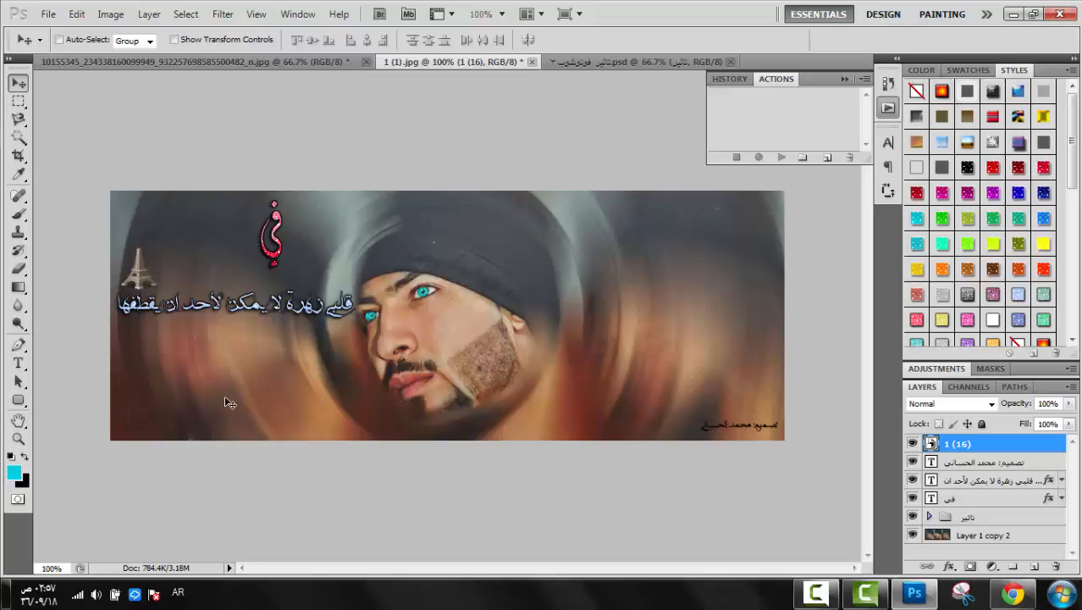
- Place the handwritten-text image "1 (34)" from the same folder and fit it into the banner's upper-right corner
left_click(48, 13)
left_click(149, 322)
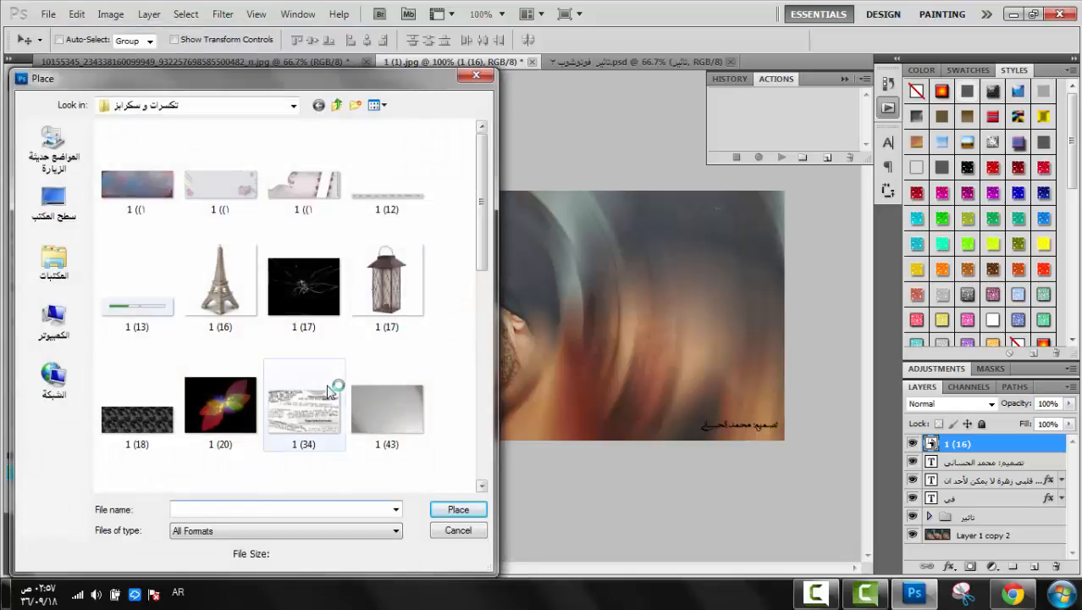
left_click(322, 412)
double_click(322, 413)
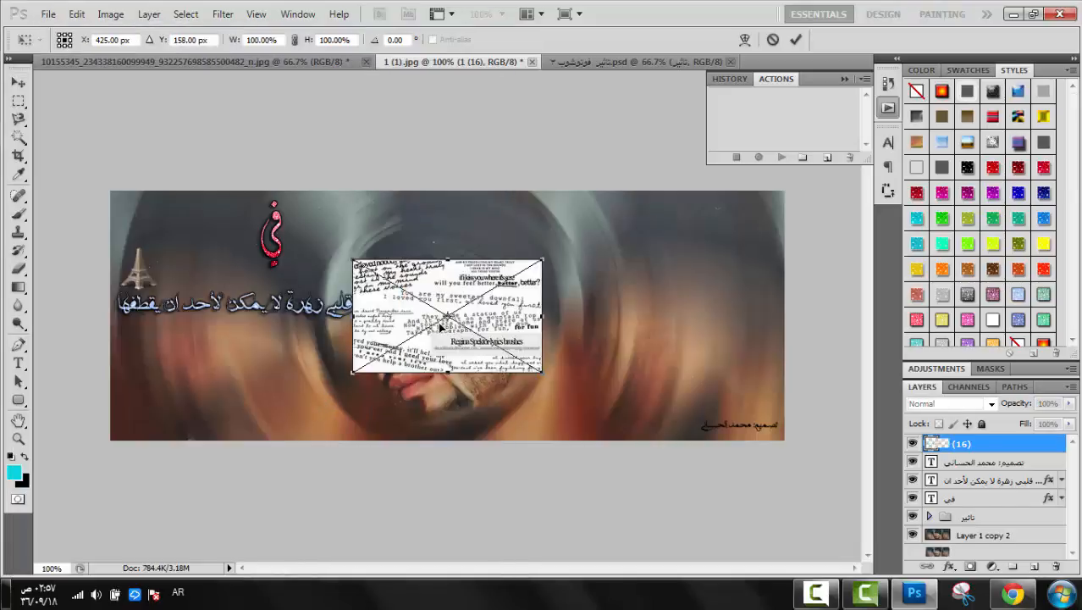
left_click_drag(451, 329, 678, 256)
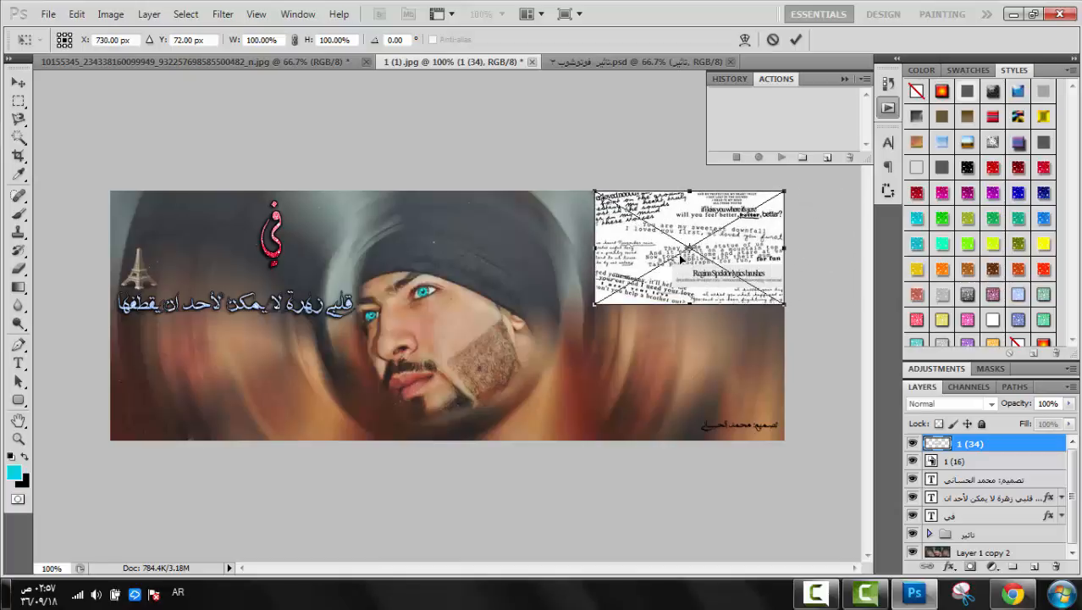
key("Return")
- Try several blend modes on the handwritten-text layer, including Dissolve, Color Burn and Lighten, and settle on Darker Color
left_click(952, 403)
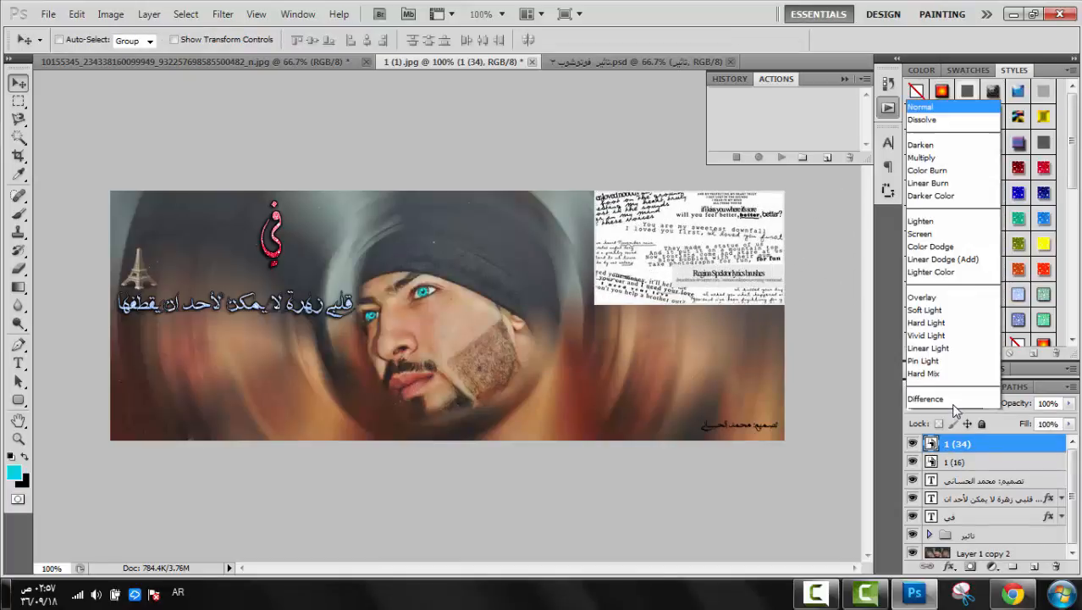
left_click(936, 45)
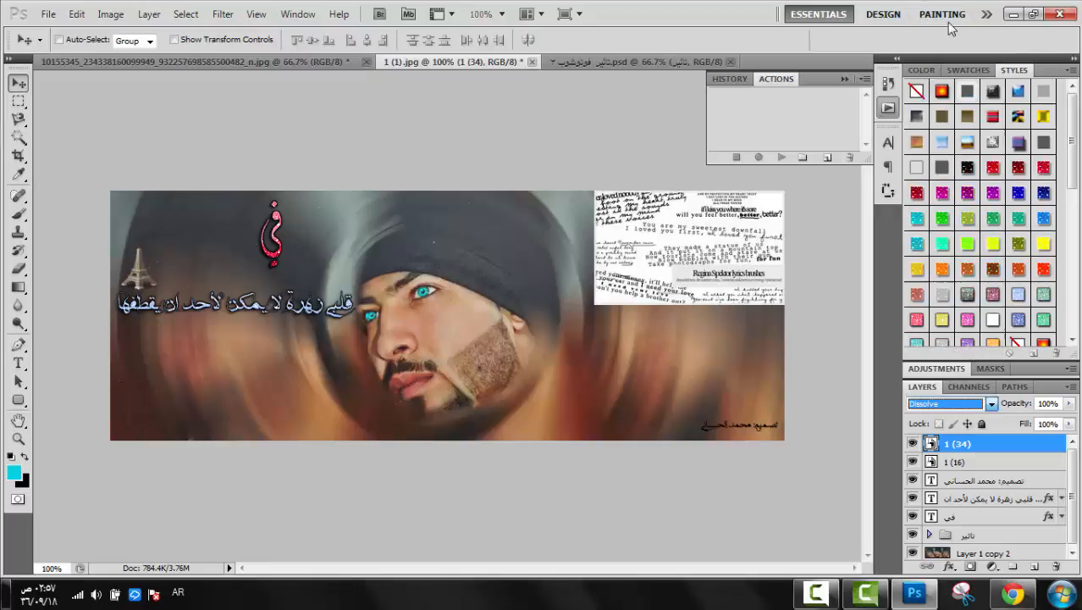
key("Down")
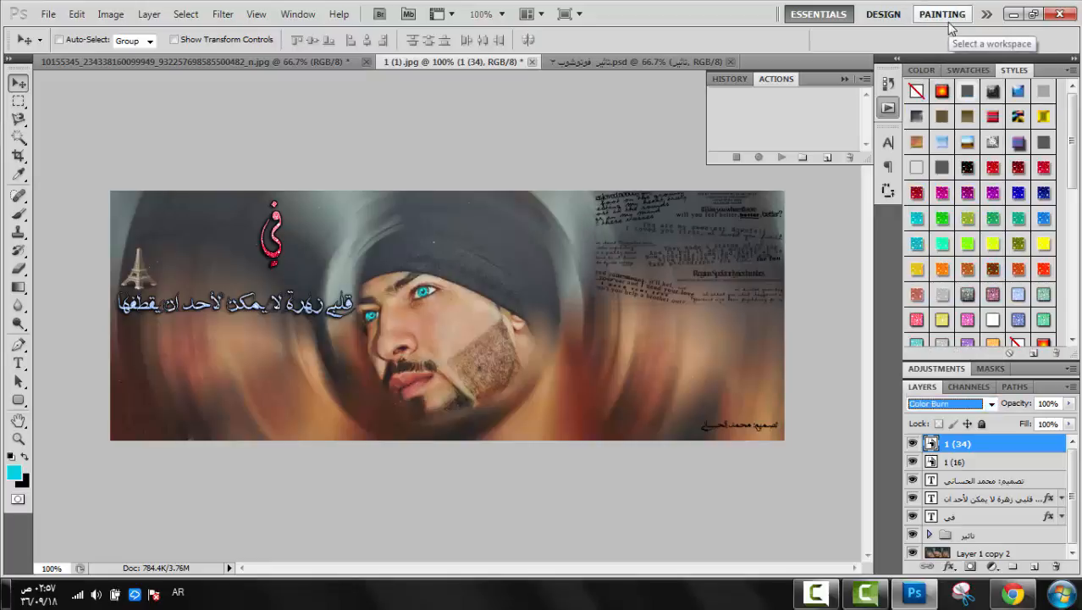
key("Down")
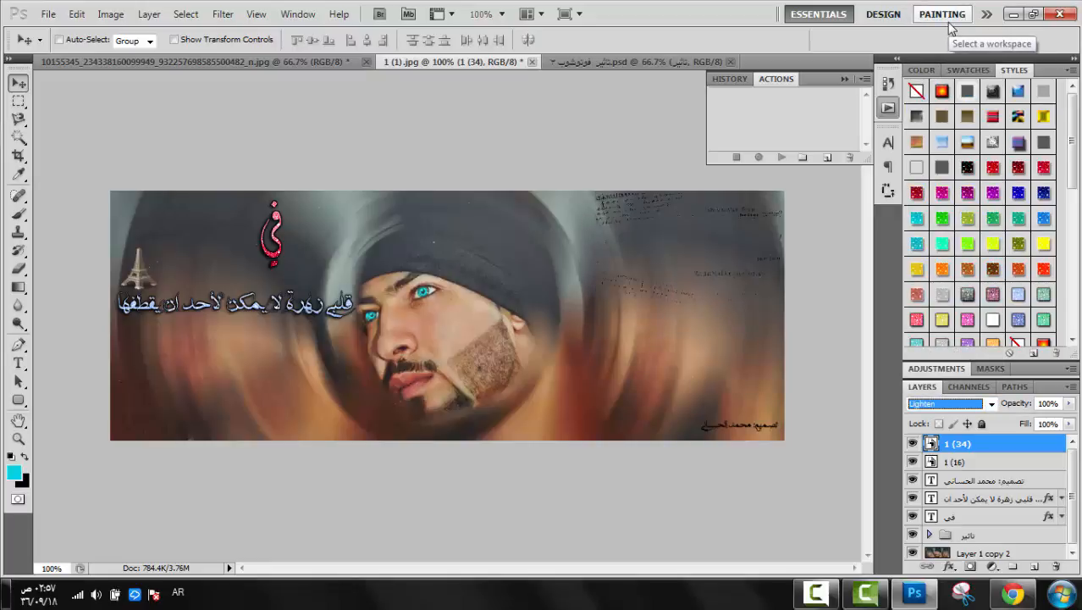
key("Up")
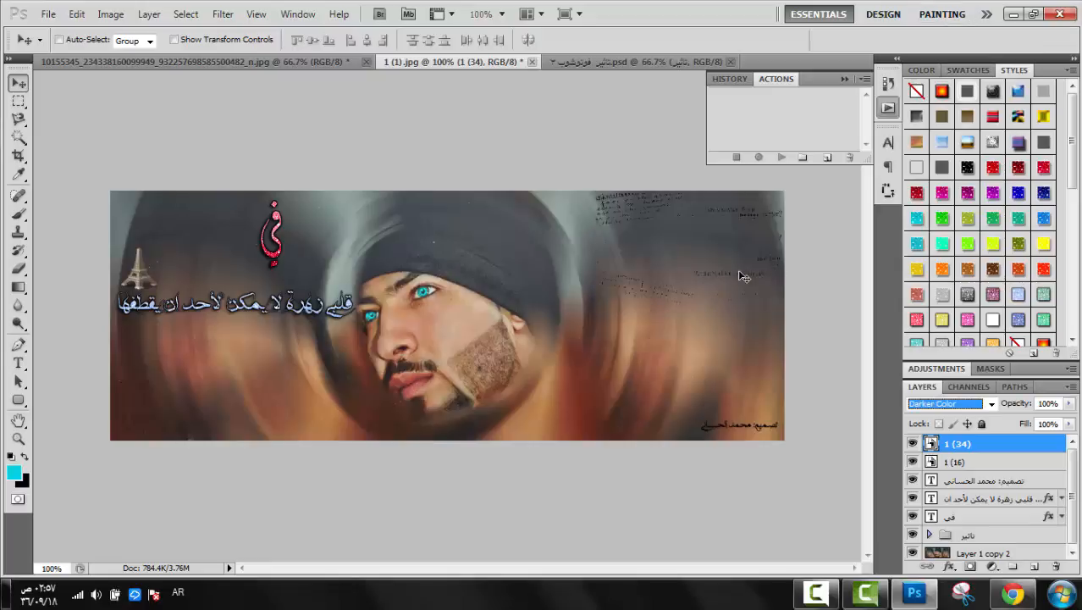
- Shift the handwritten-text layer up and slightly right, duplicate it, and move the copy to the banner's lower-left corner
left_click_drag(743, 276, 758, 214)
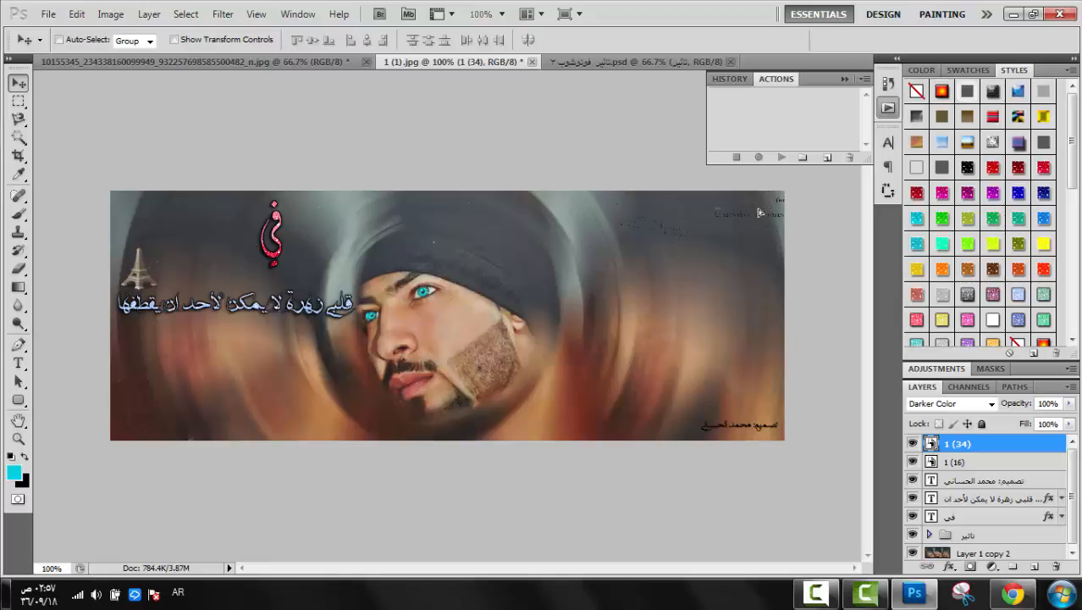
key("ctrl+j")
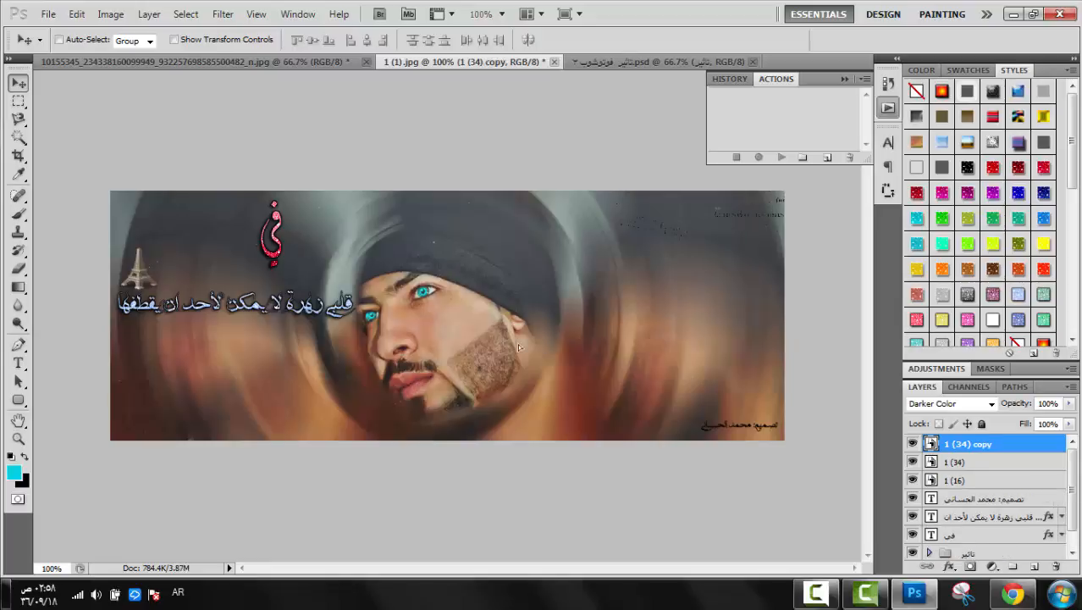
left_click_drag(518, 343, 254, 418)
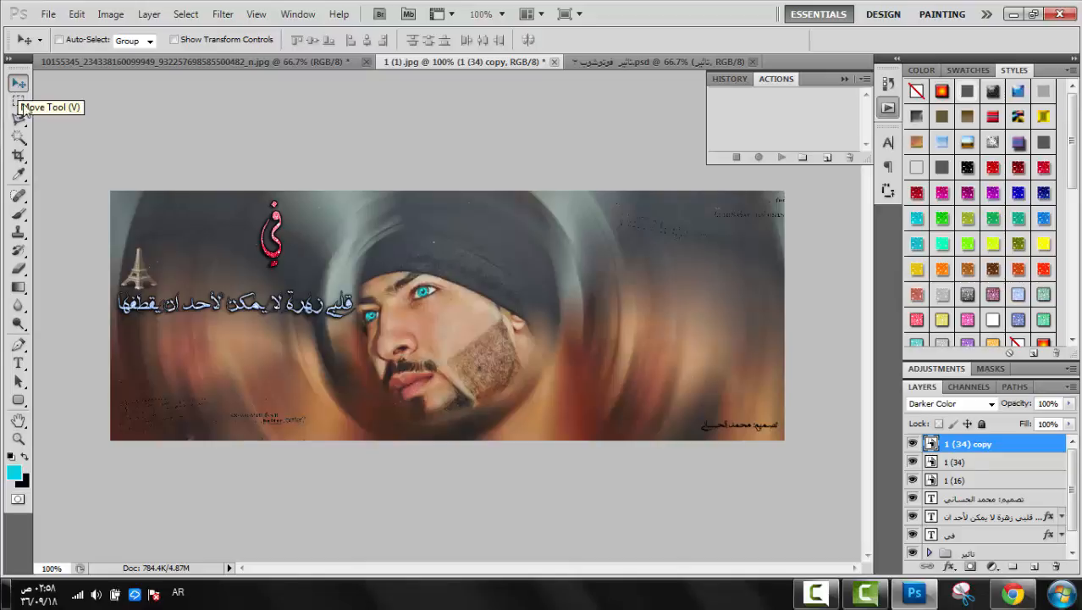
left_click(818, 595)
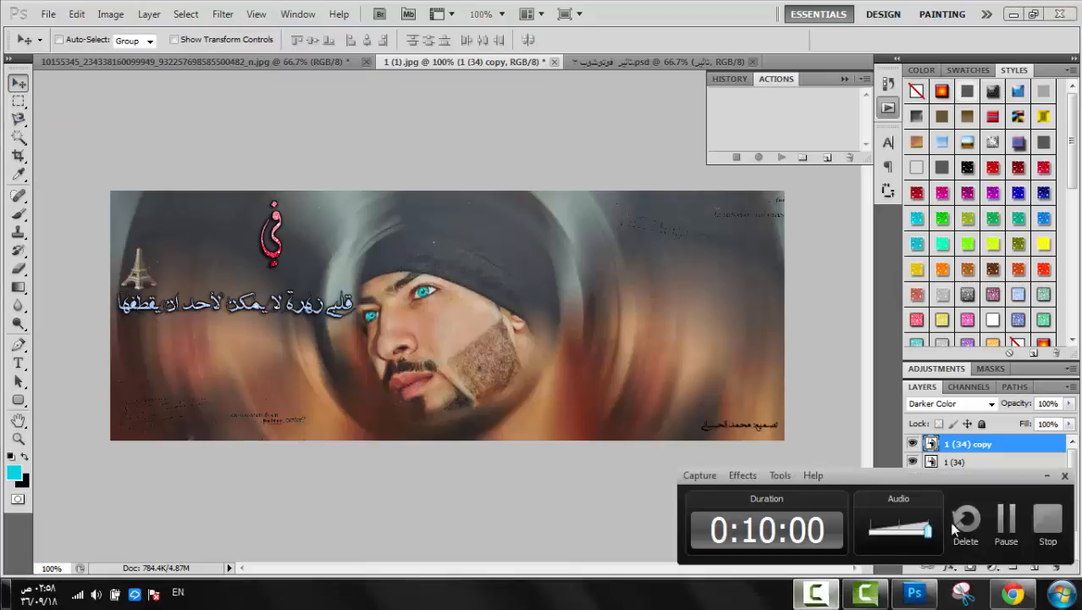